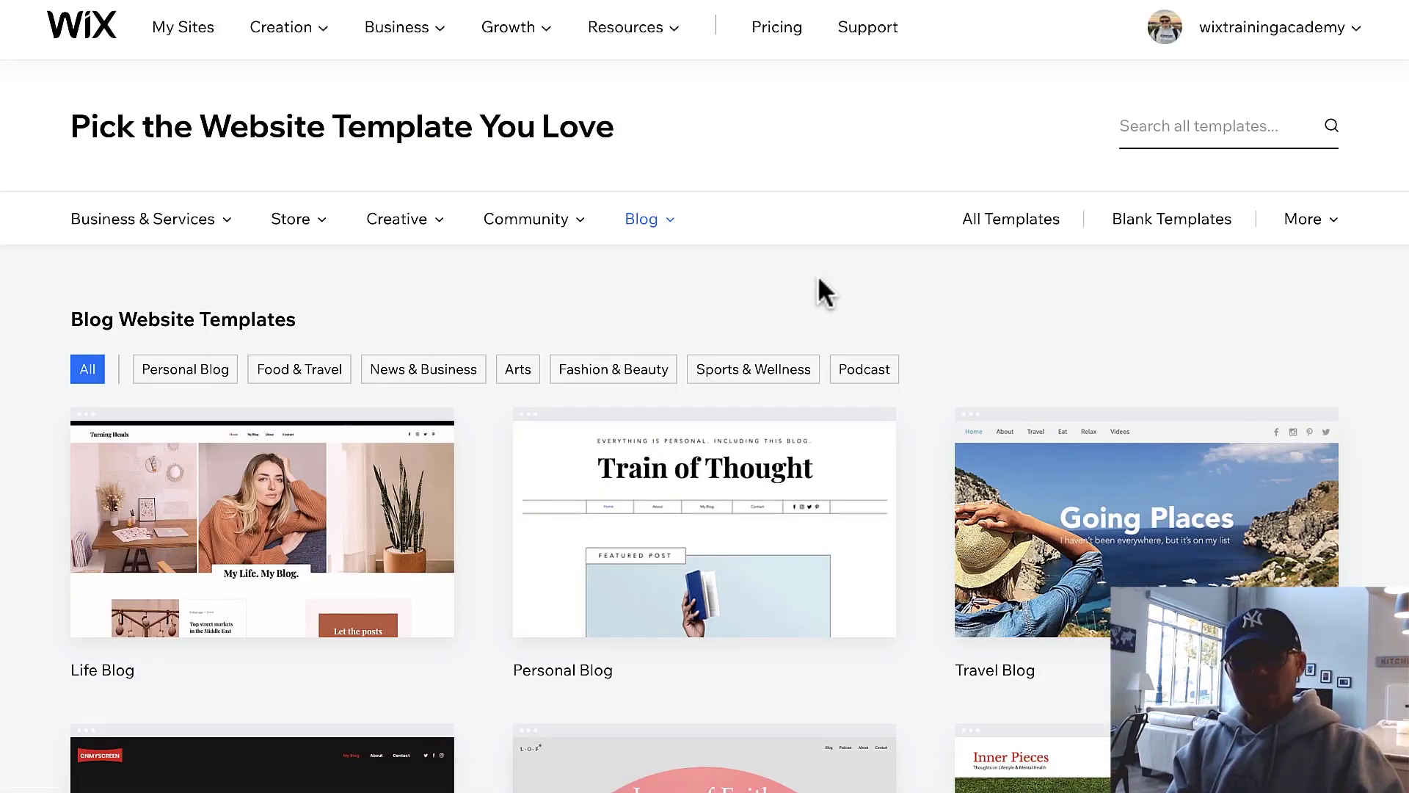
Step: Browse the blog website templates and open the full demo of the Inner Pieces personal blog template
scroll(901, 294, "down", 5)
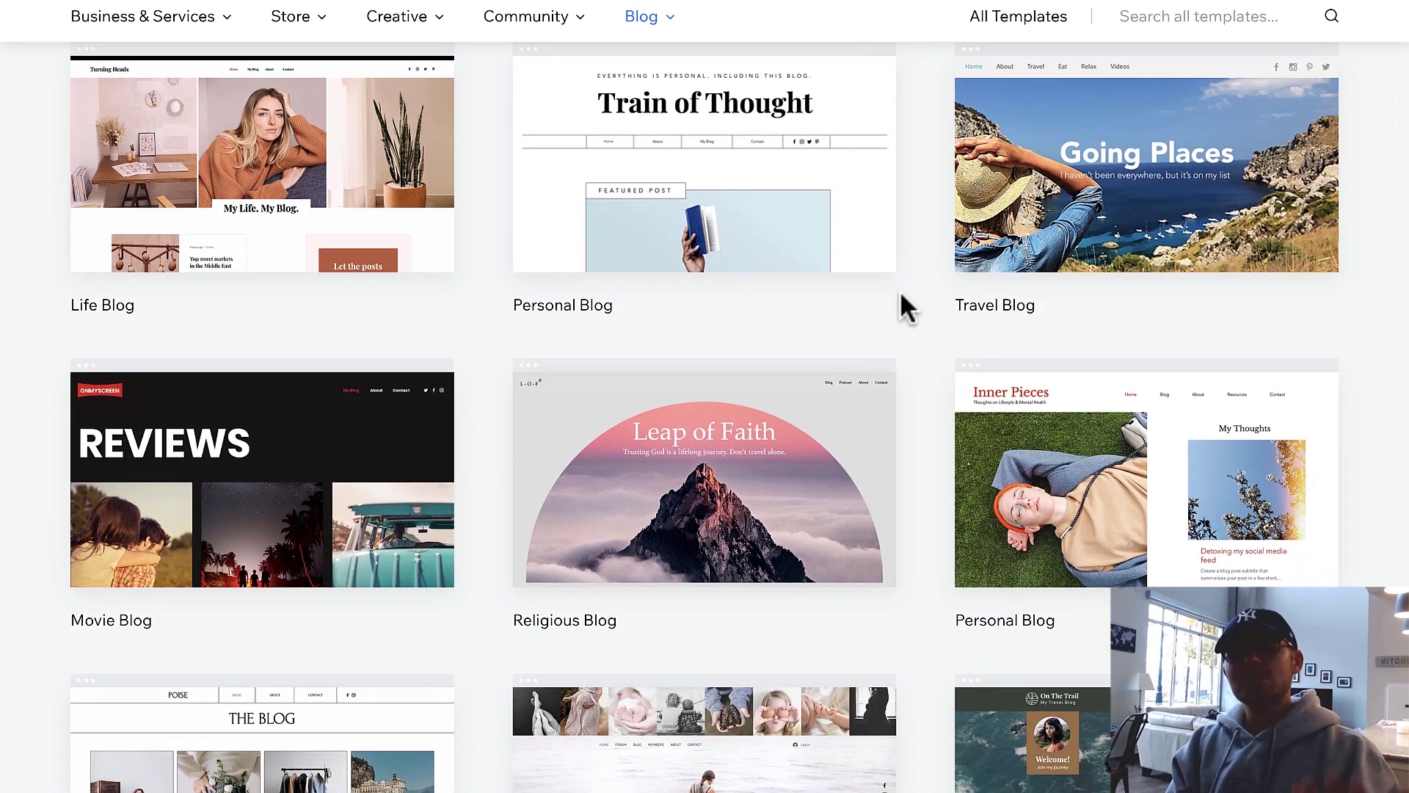
scroll(907, 308, "down", 3)
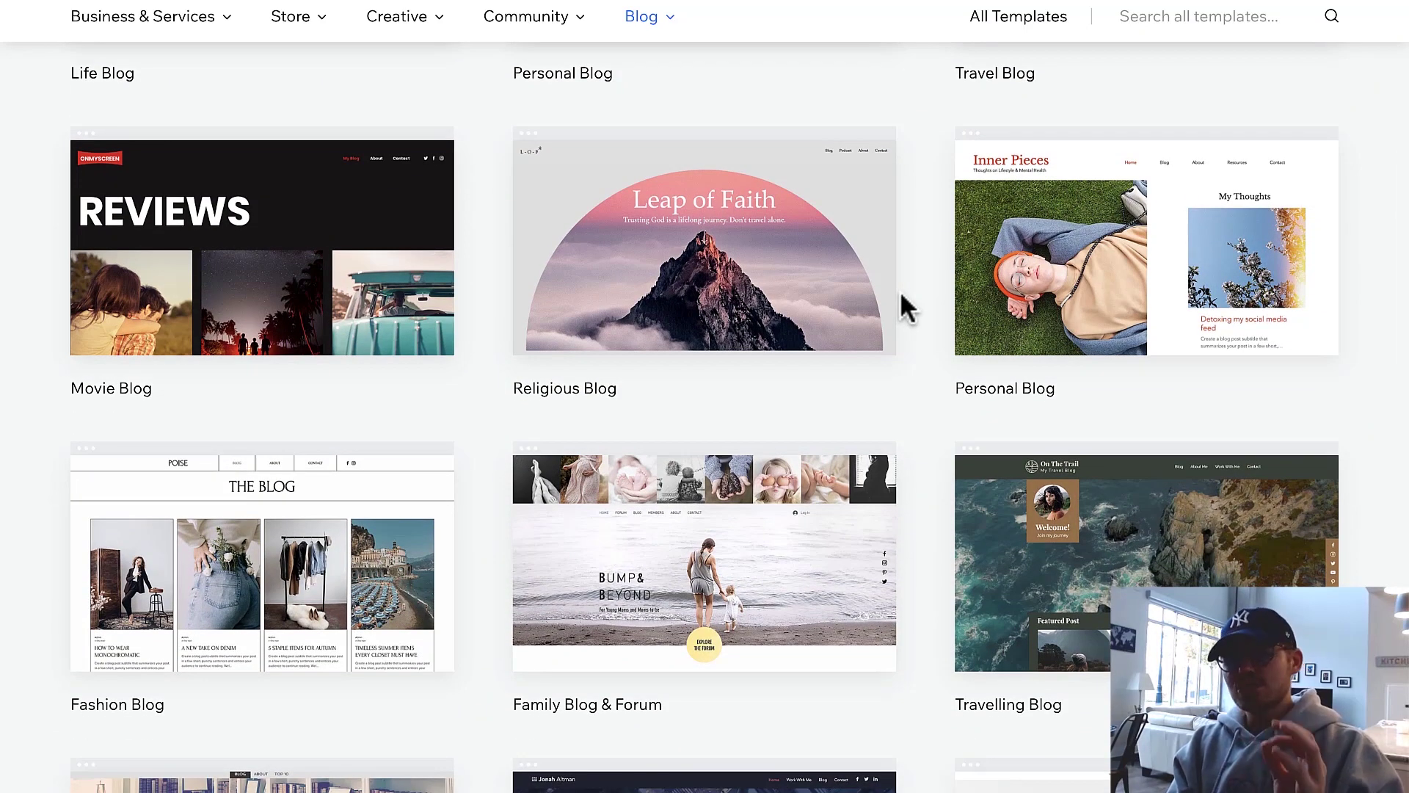
mouse_move(1088, 245)
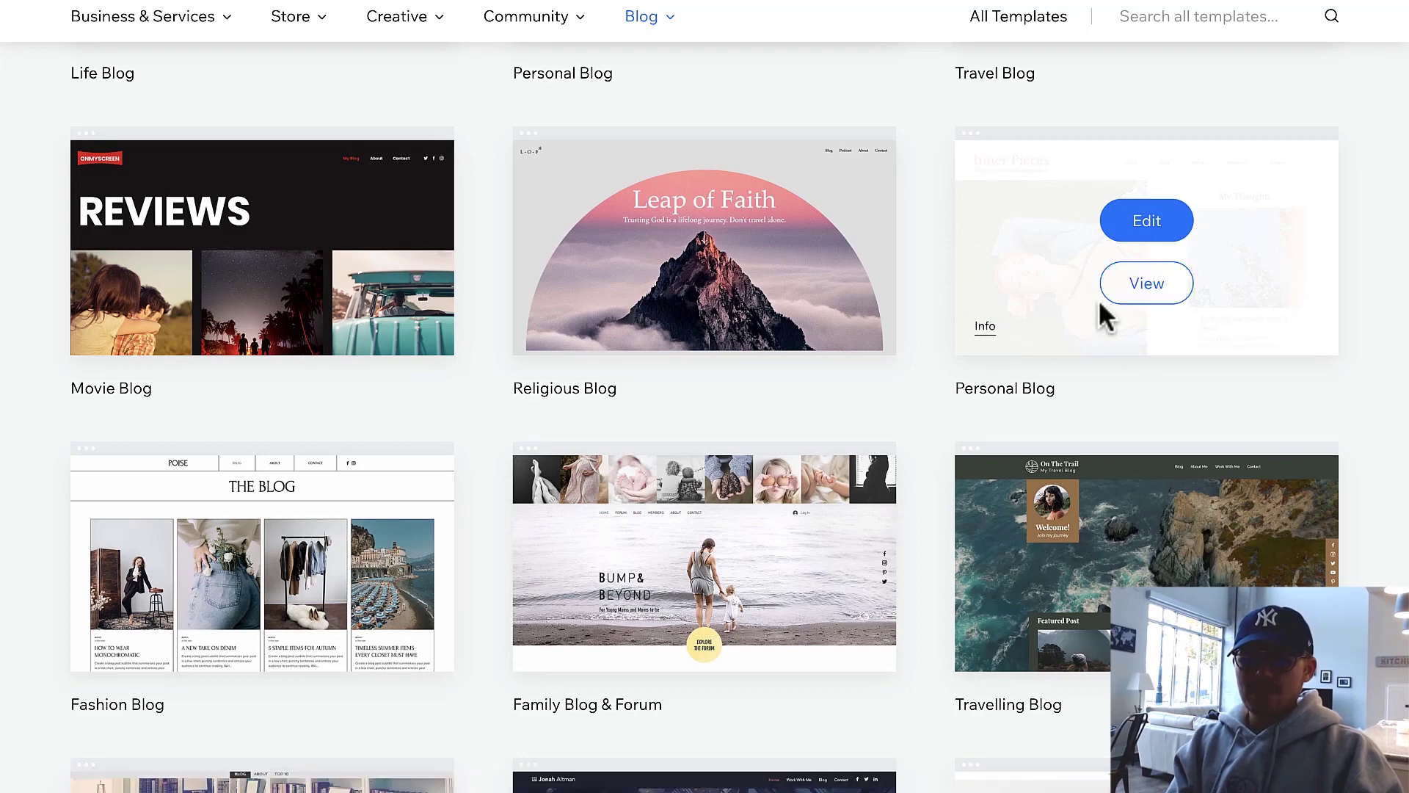
left_click(1146, 283)
scroll(648, 514, "down", 2)
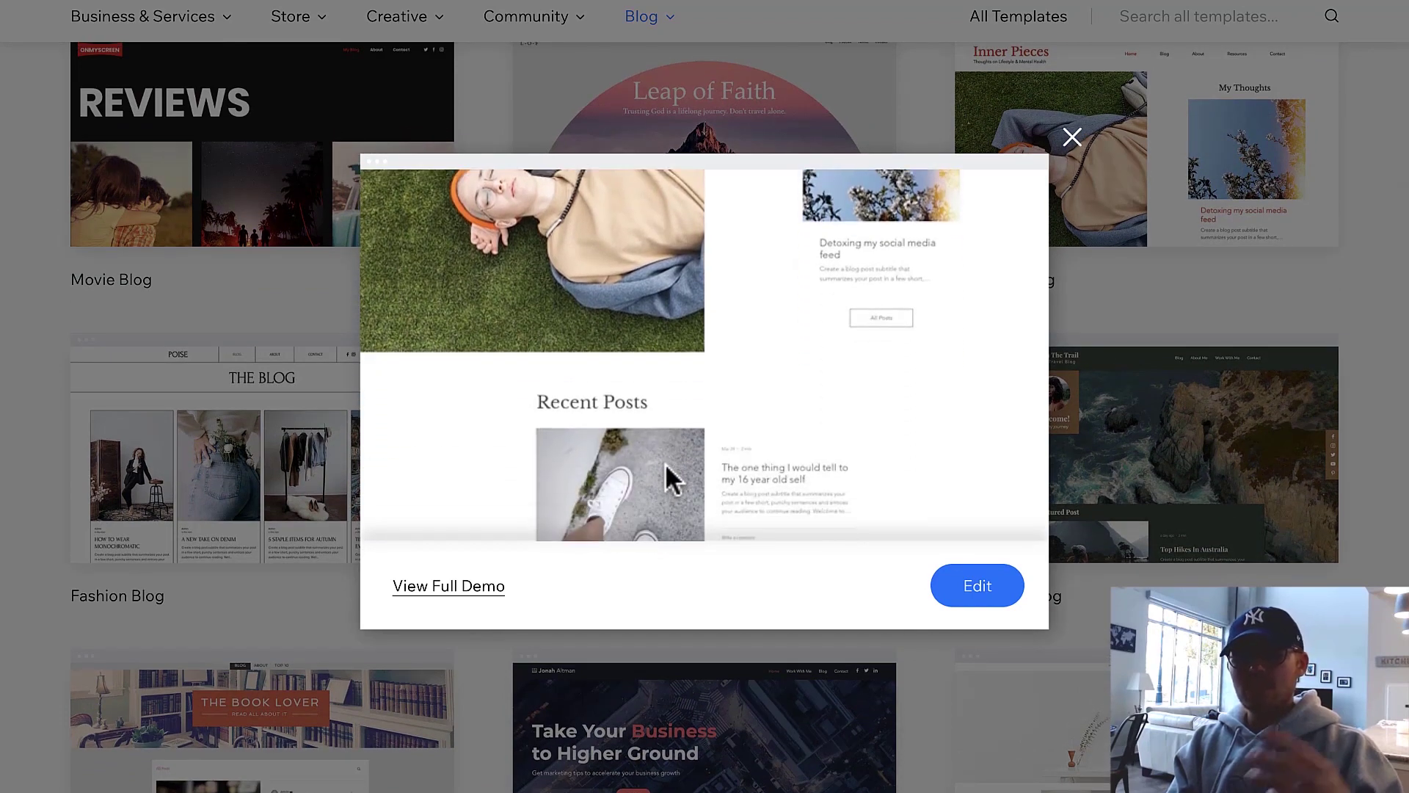
left_click(459, 587)
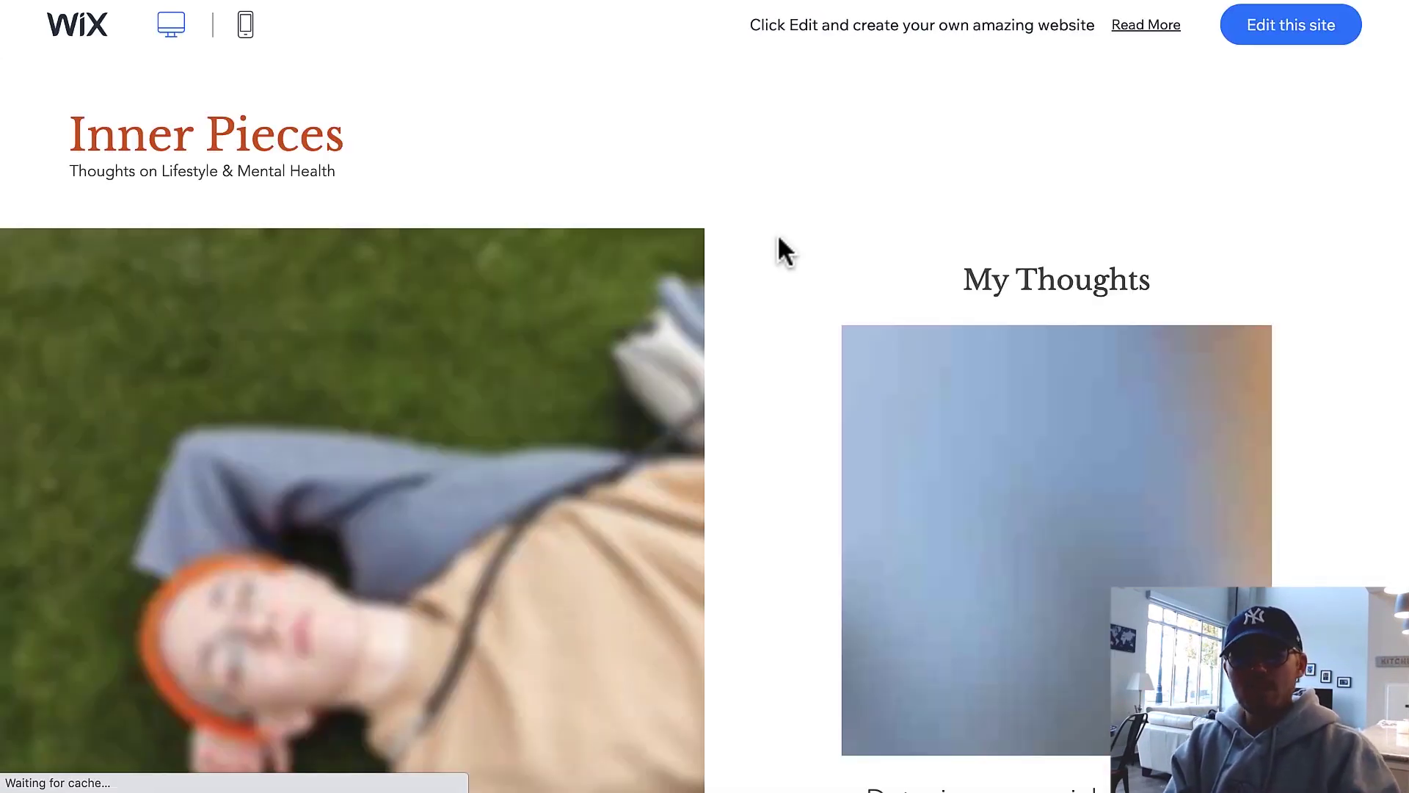
Step: Look through the Inner Pieces demo home page, then return to the template gallery and close the preview
scroll(462, 513, "down", 9)
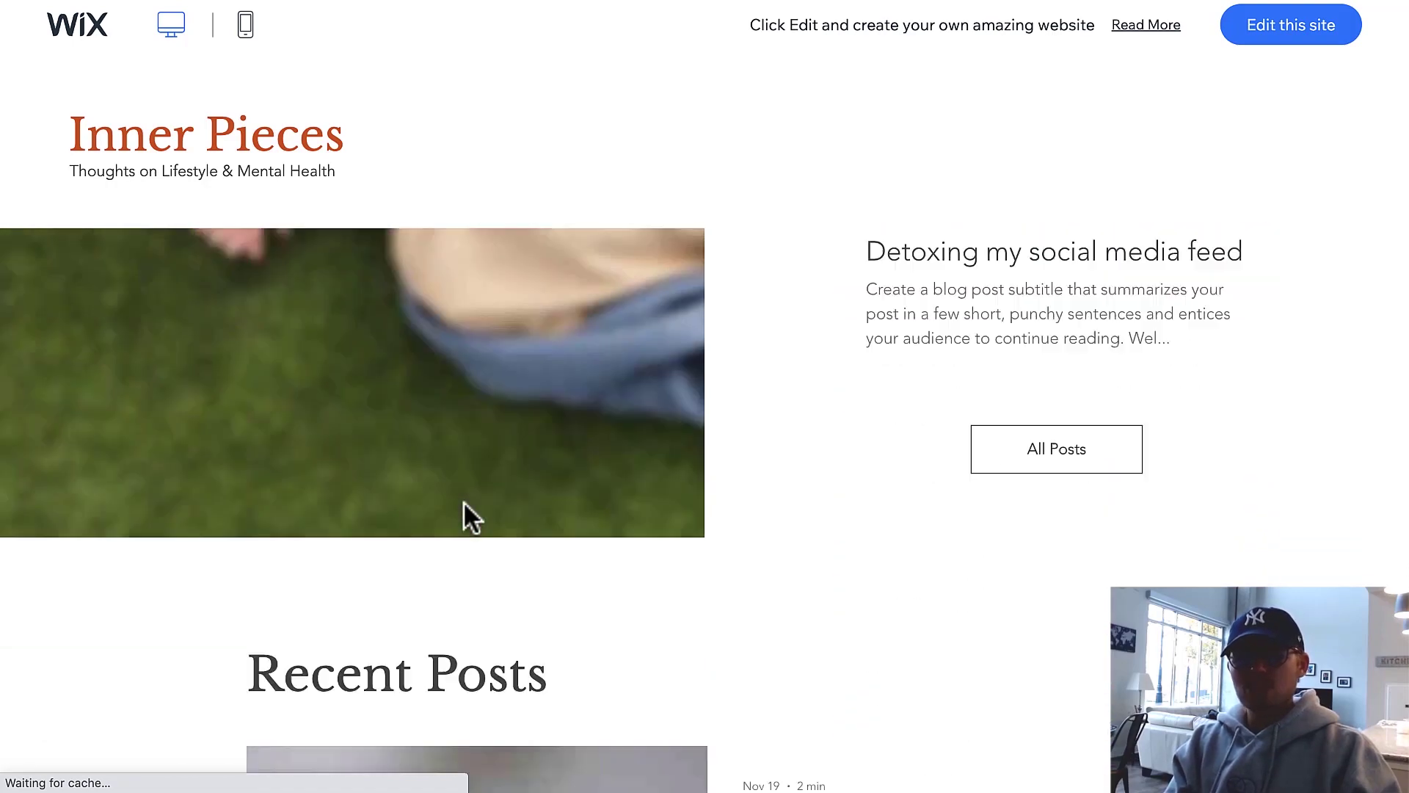
scroll(465, 513, "down", 15)
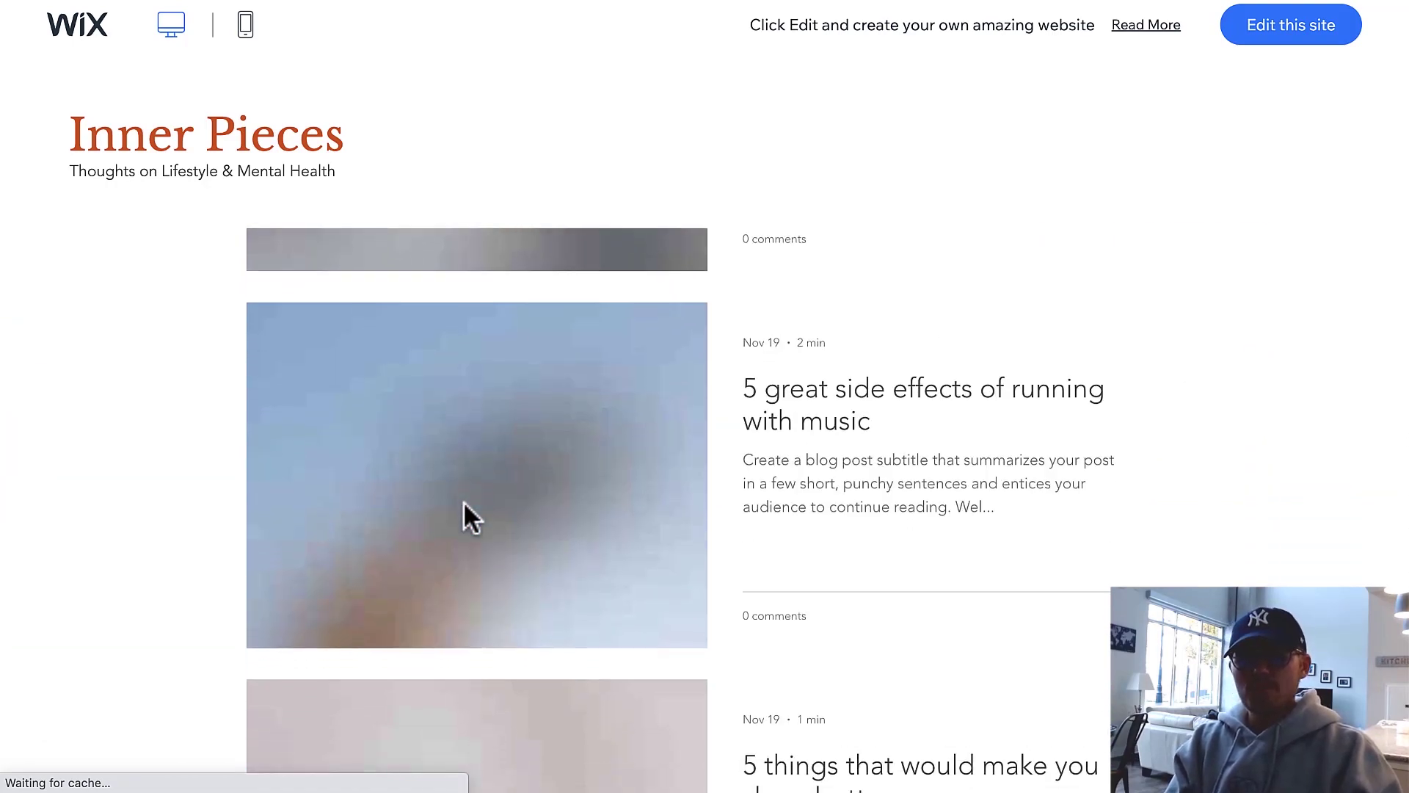
scroll(465, 505, "down", 8)
scroll(464, 503, "up", 15)
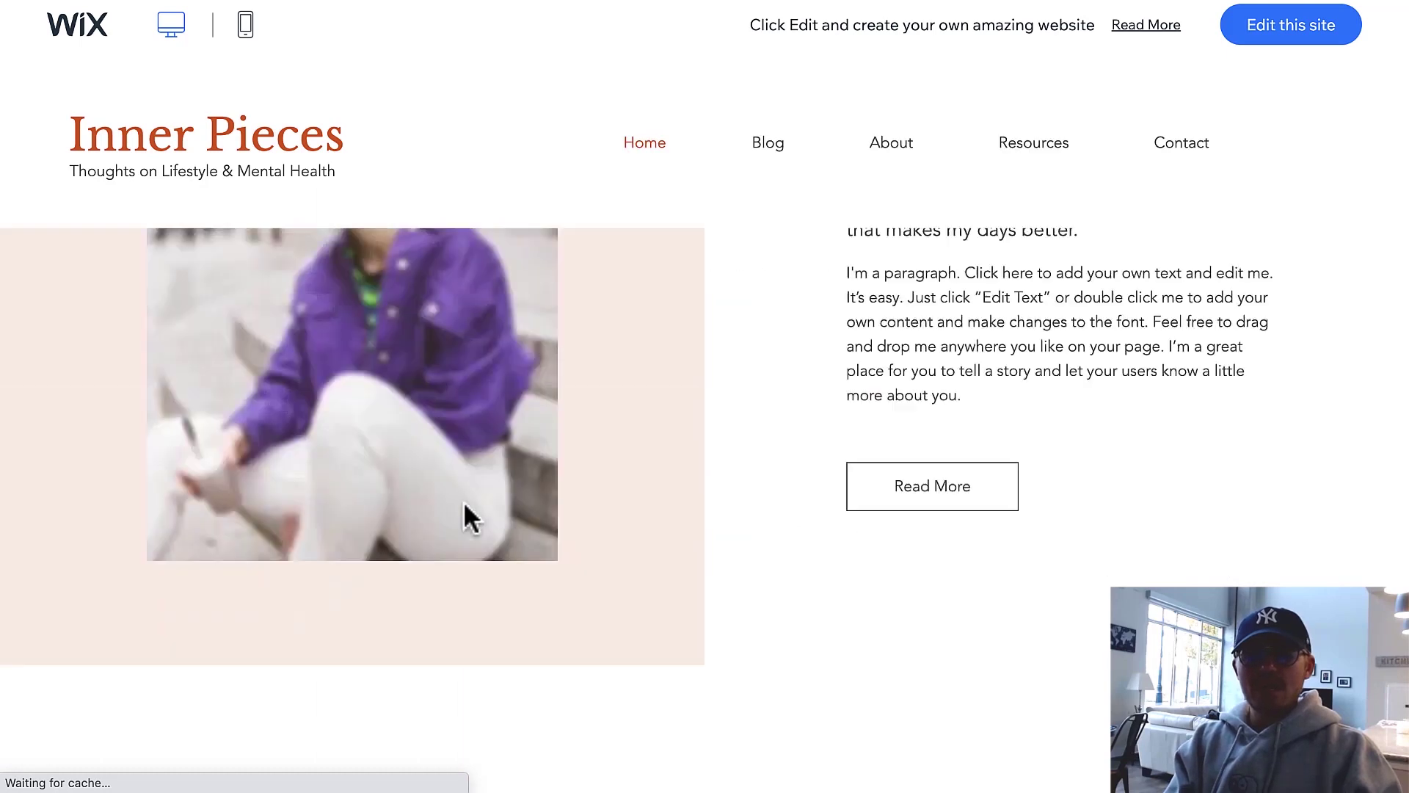
scroll(463, 503, "up", 6)
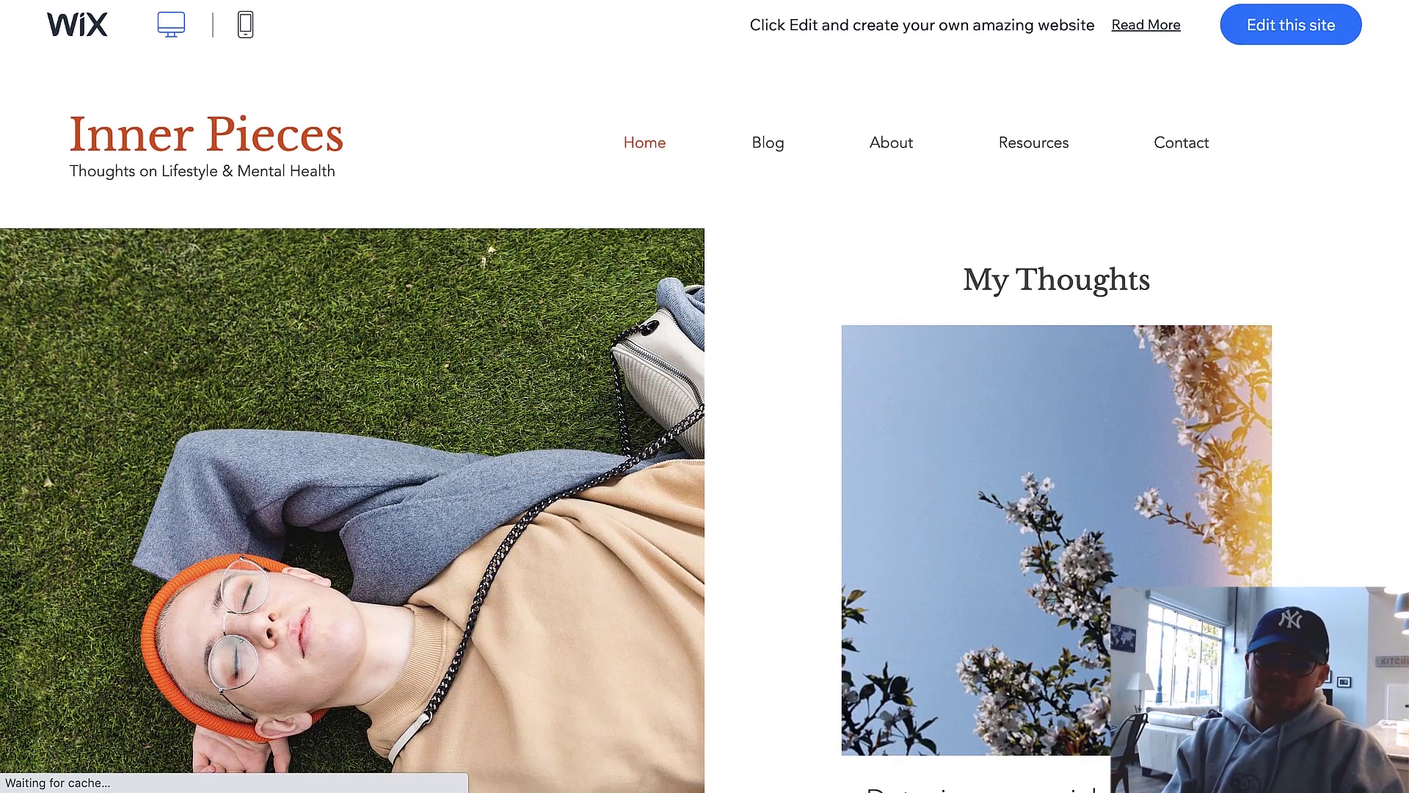
key("super+bracketleft")
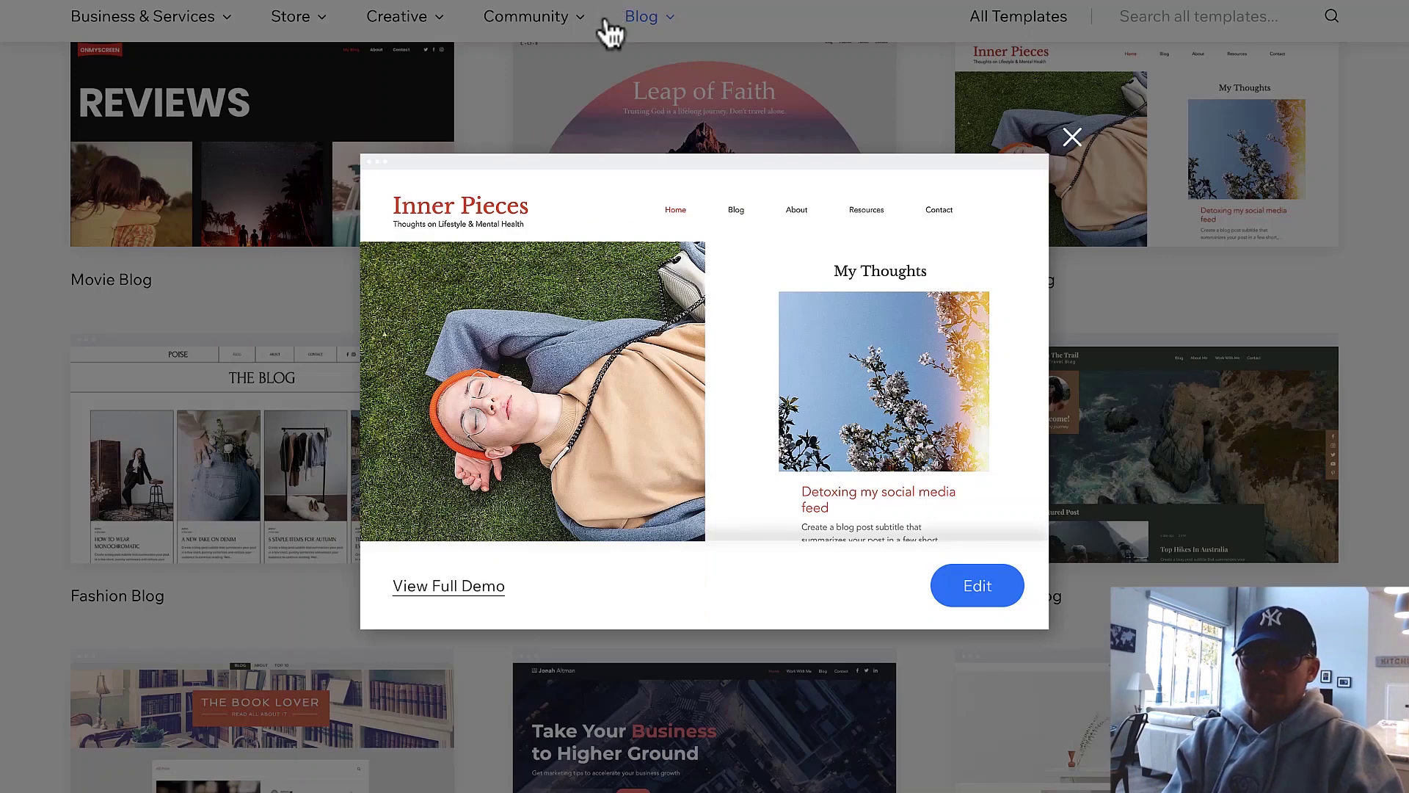
key("Escape")
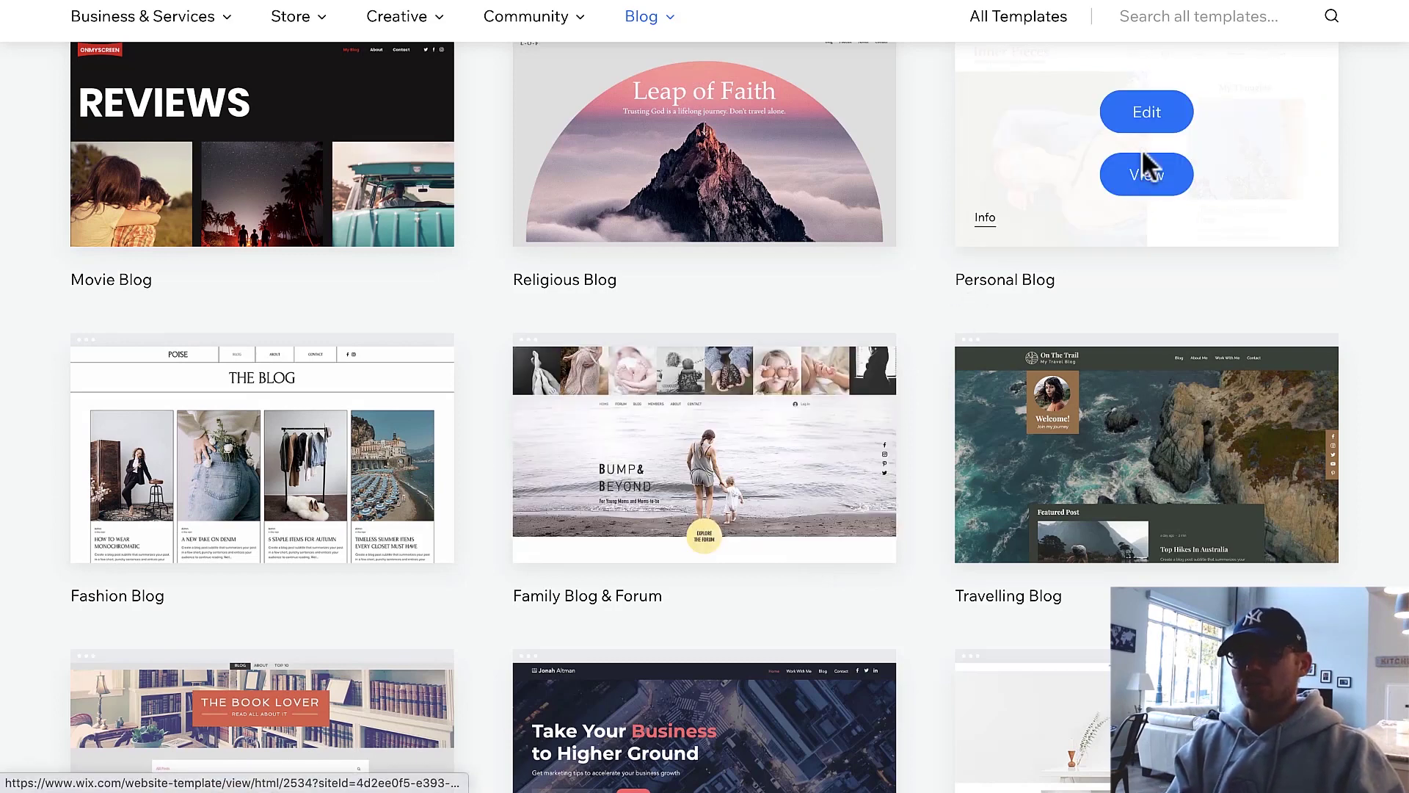
Step: Open the Inner Pieces personal blog template for editing, dismiss the getting-started video and look over the home page
left_click(1141, 133)
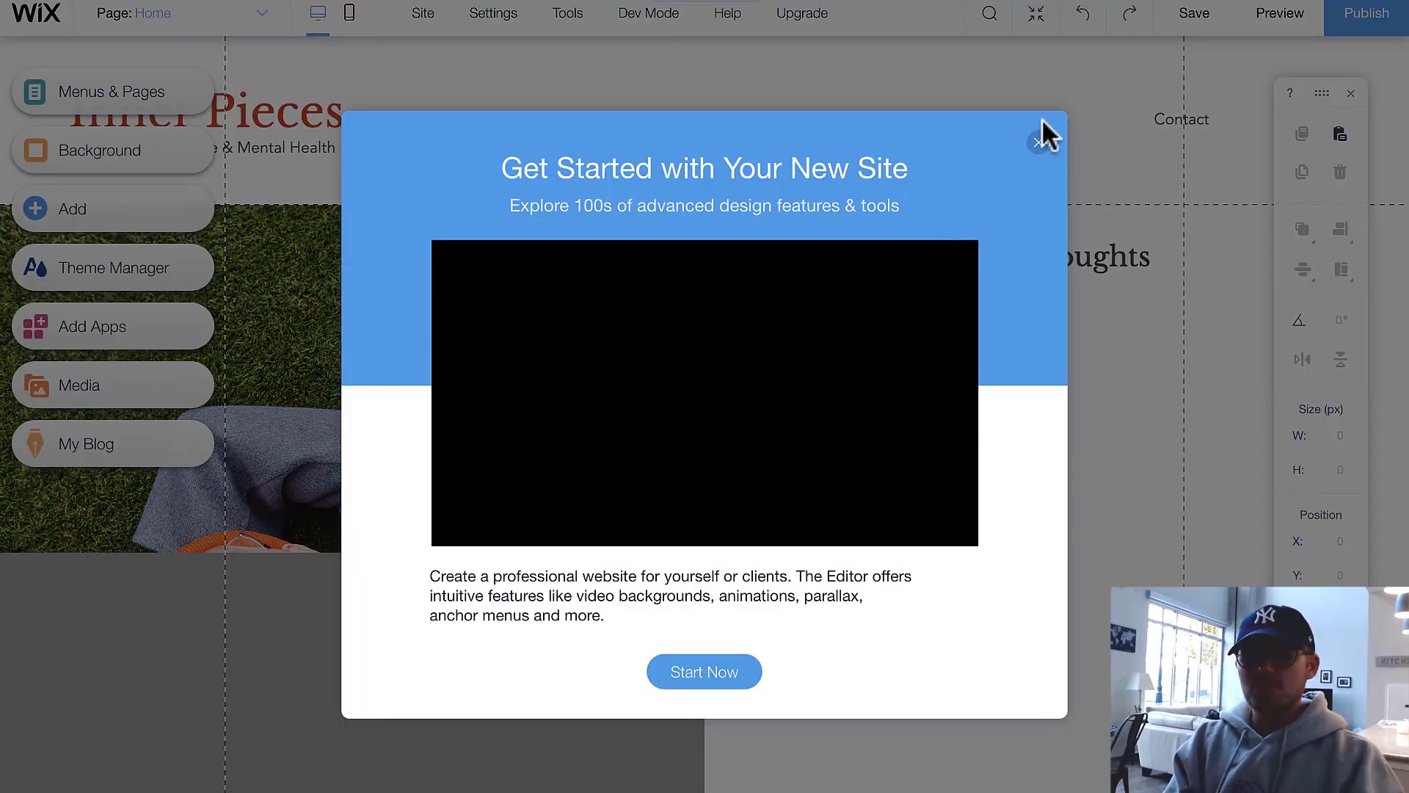
left_click(1038, 143)
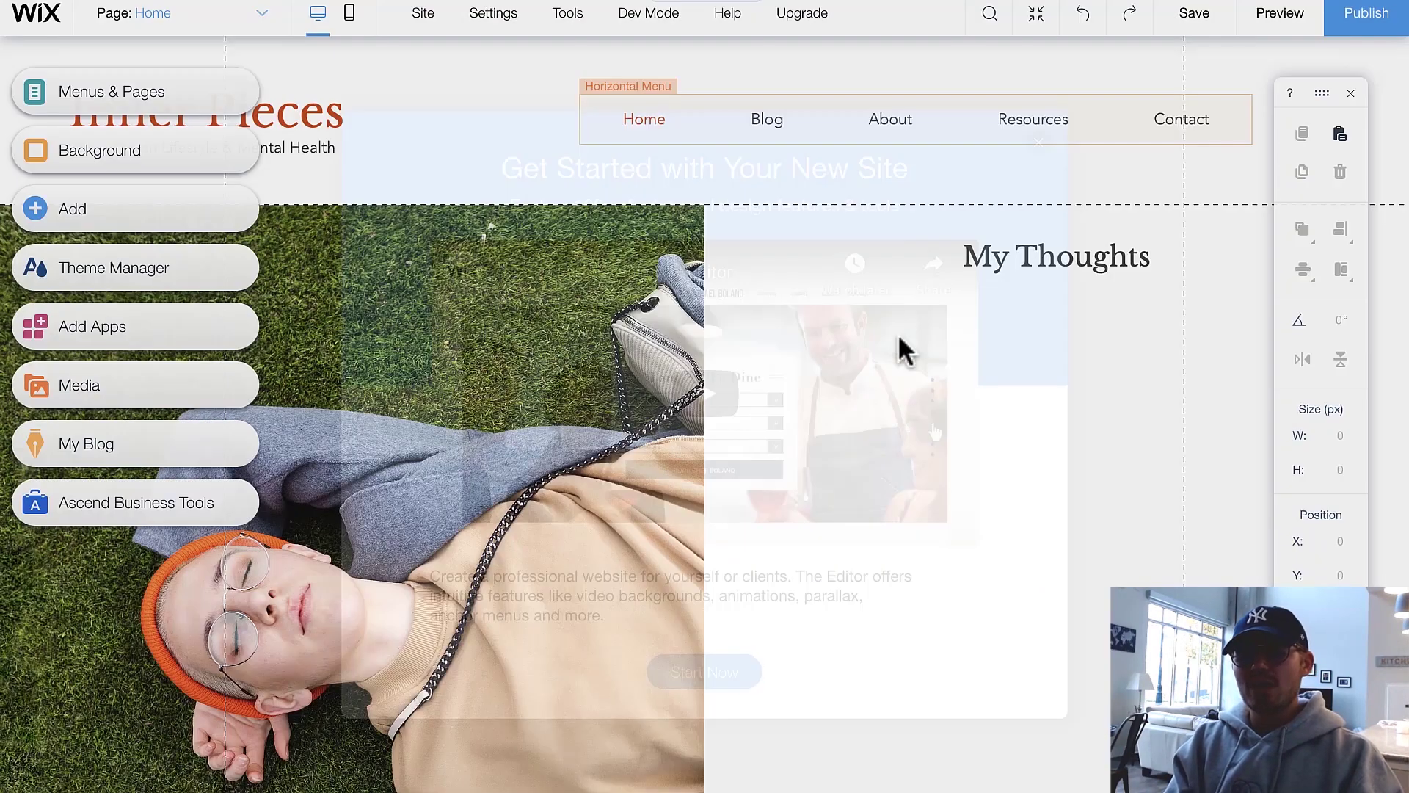
scroll(682, 541, "down", 10)
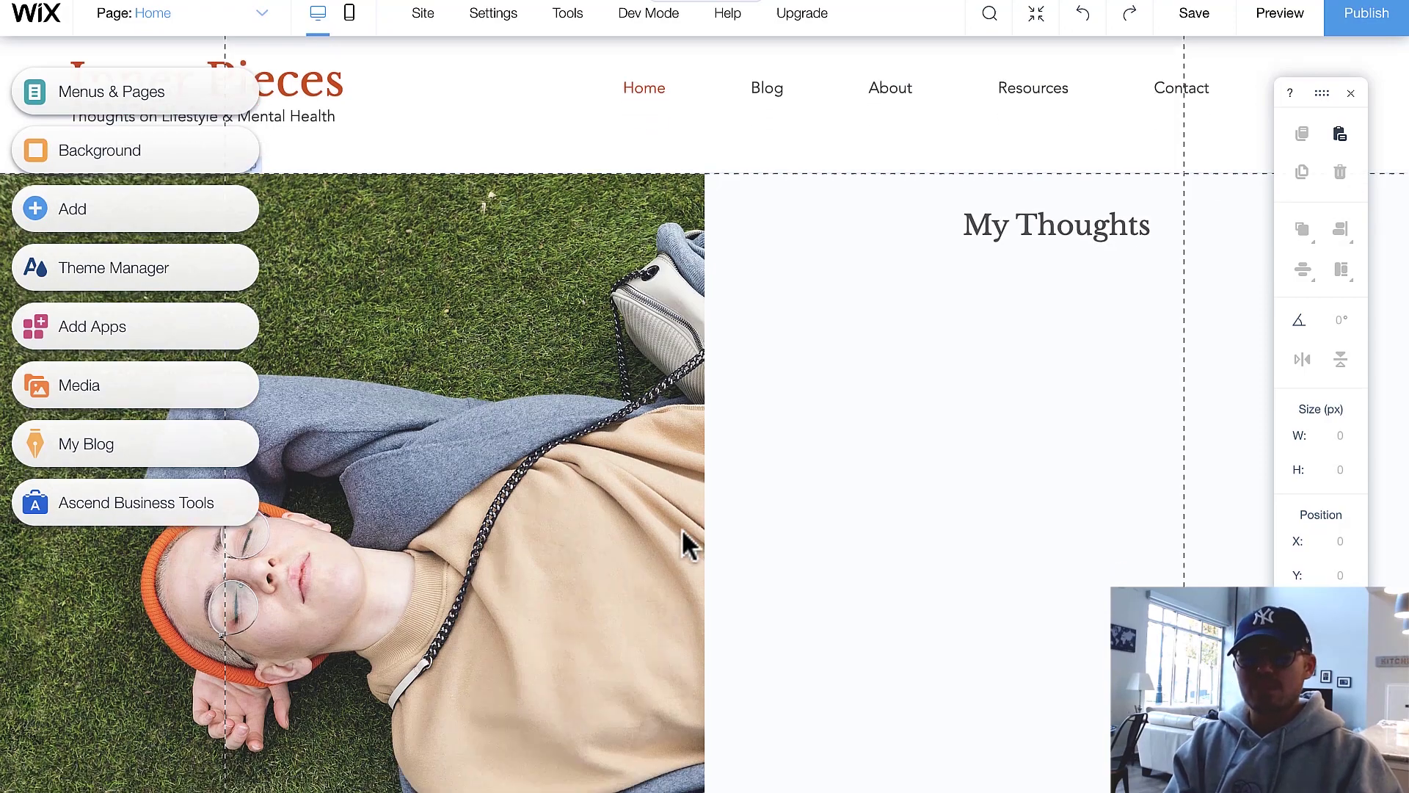
scroll(683, 541, "down", 15)
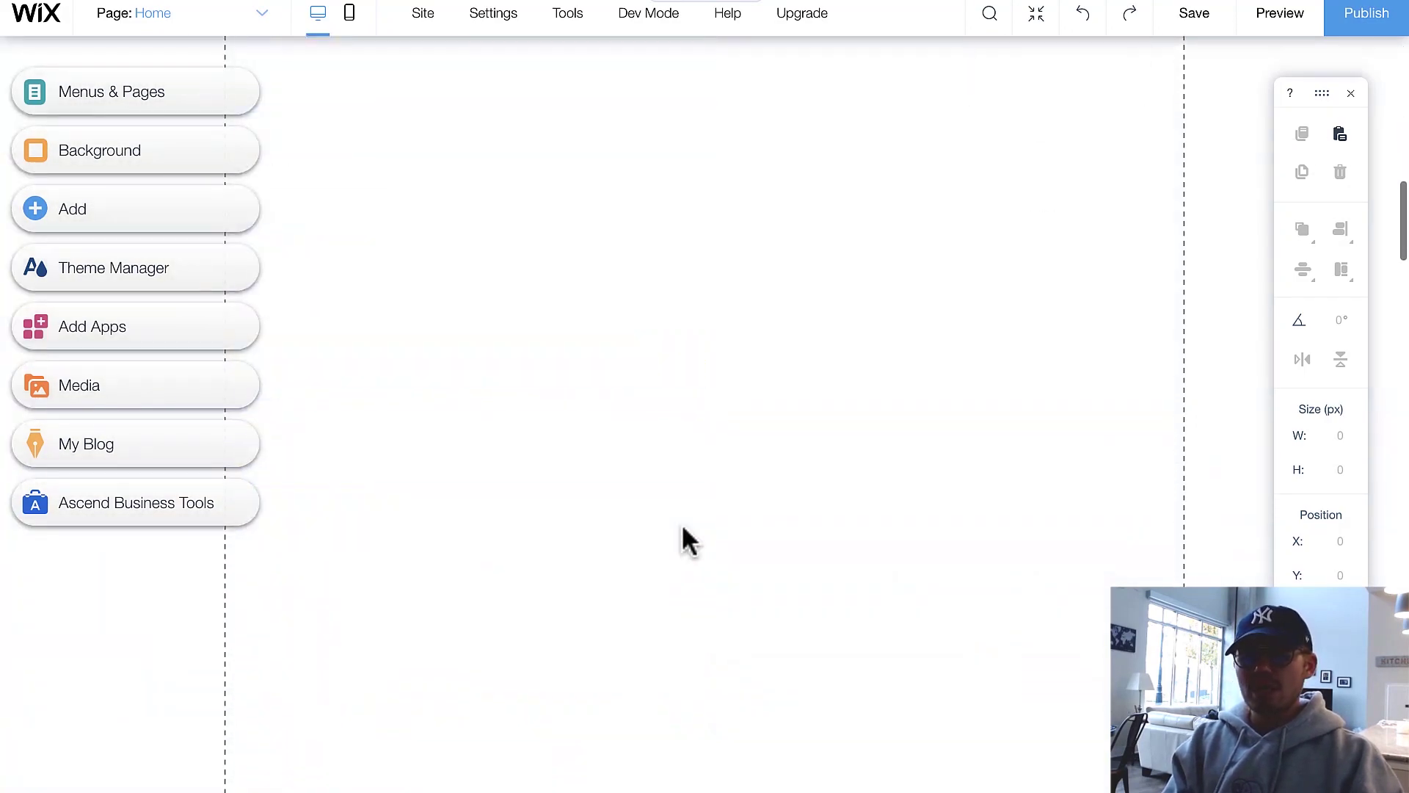
scroll(686, 541, "up", 20)
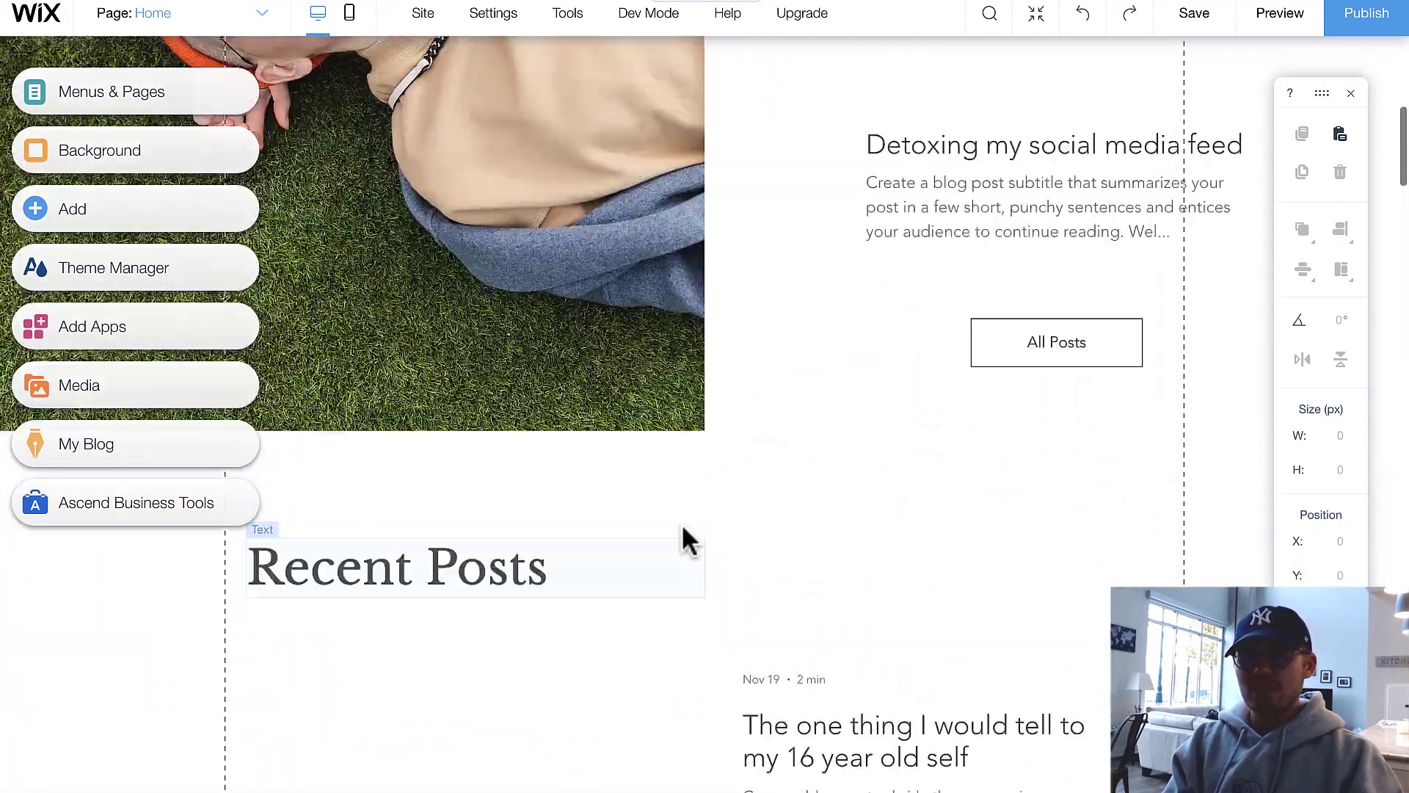
scroll(681, 528, "down", 9)
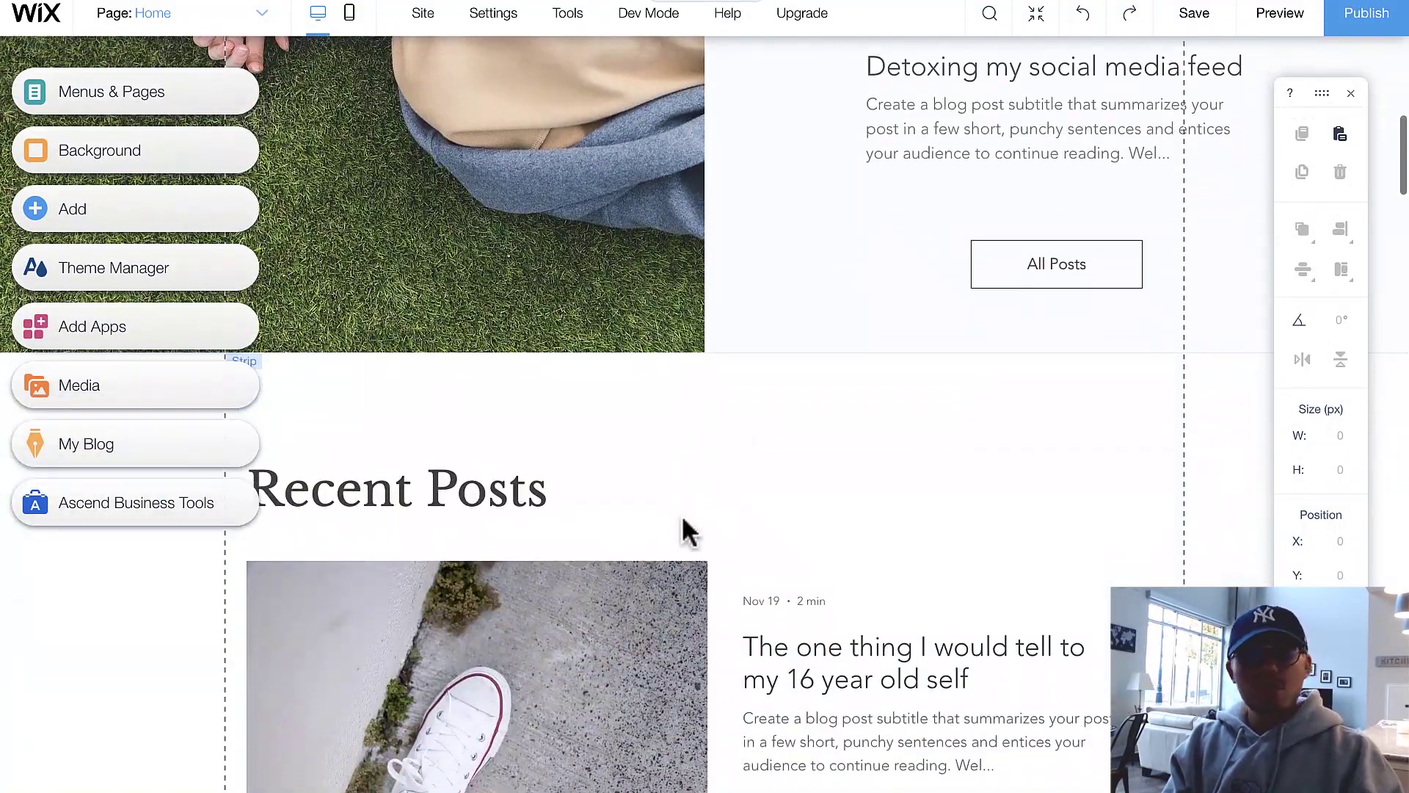
scroll(682, 525, "up", 10)
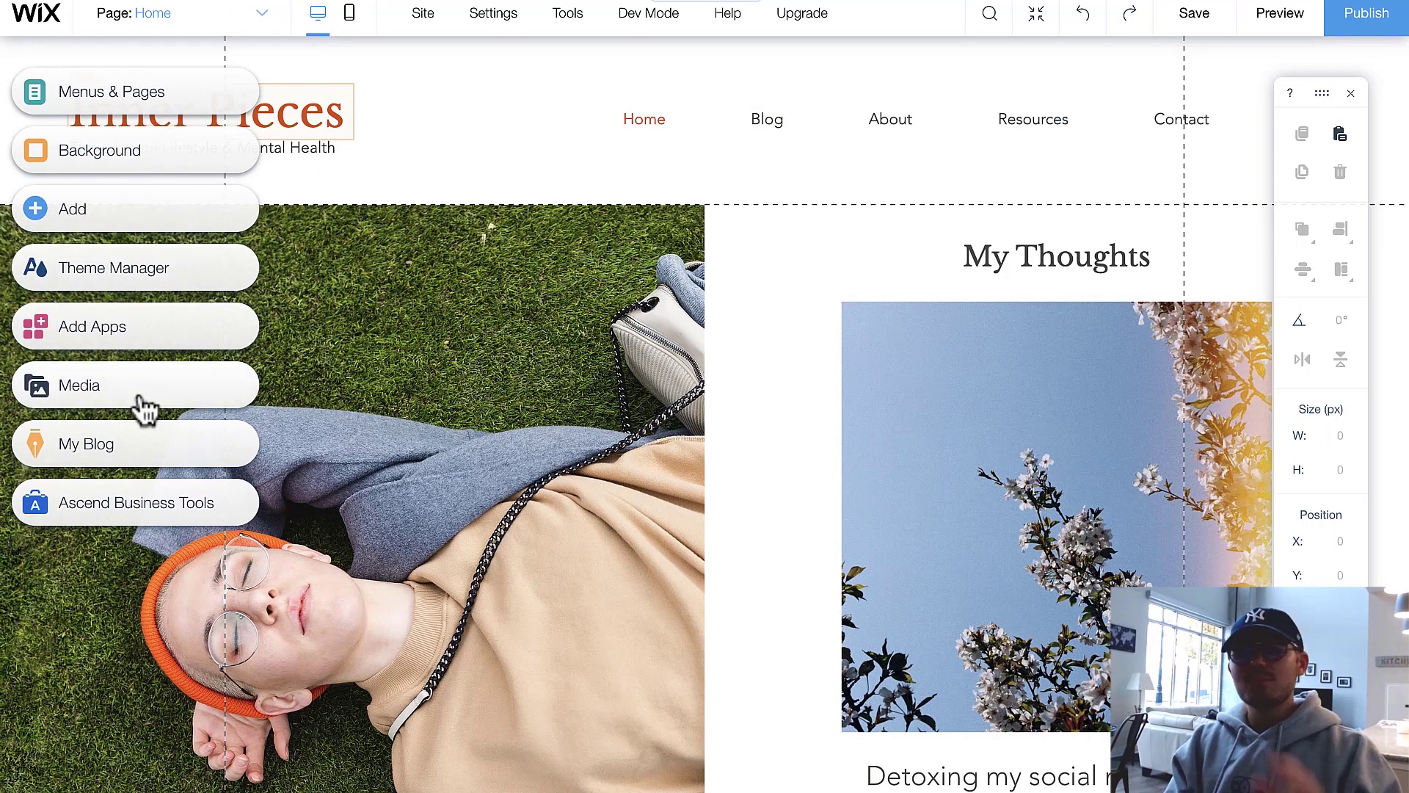
Step: Inspect the text settings of the "Inner Pieces" site title with the editor tools hidden, then show the tools again
left_click(716, 13)
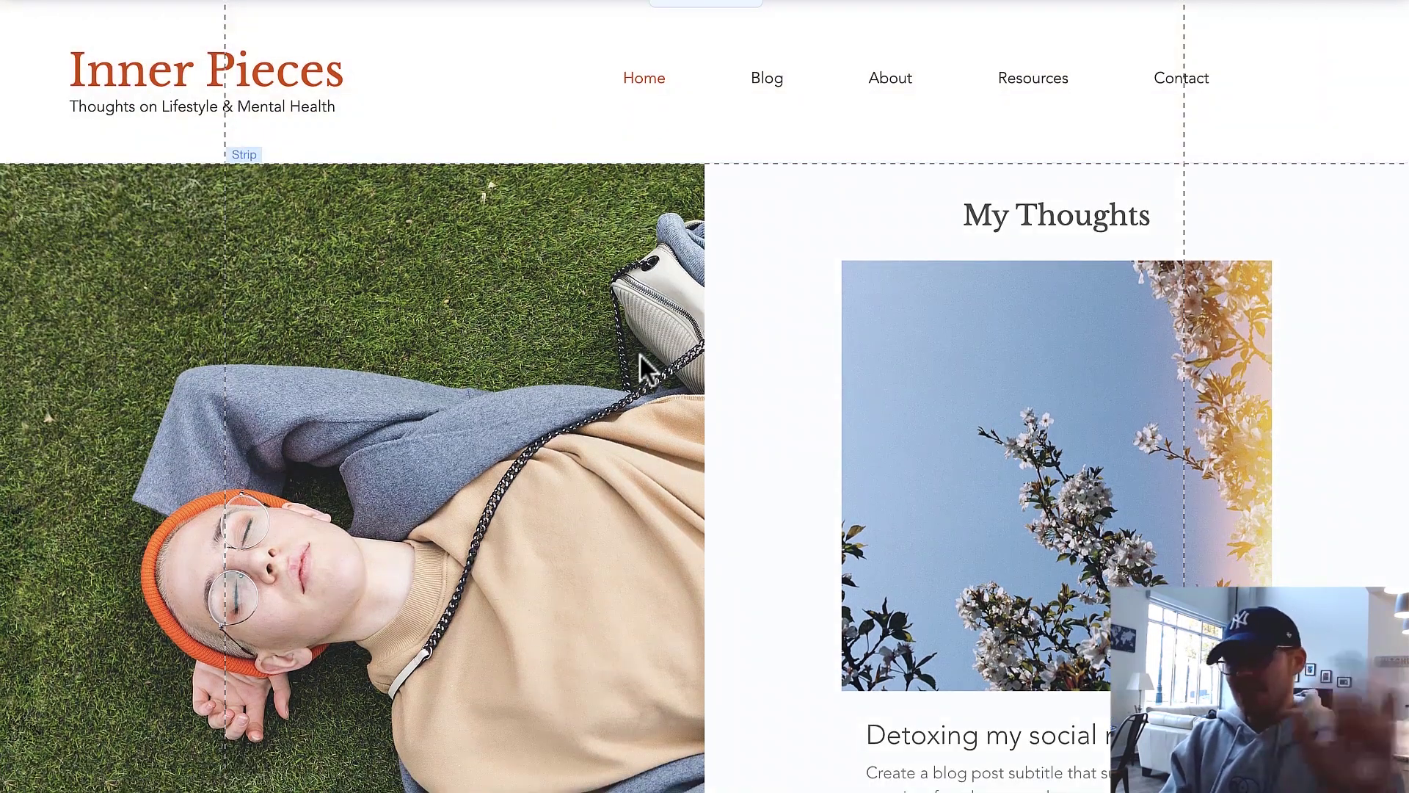
left_click(266, 67)
double_click(266, 68)
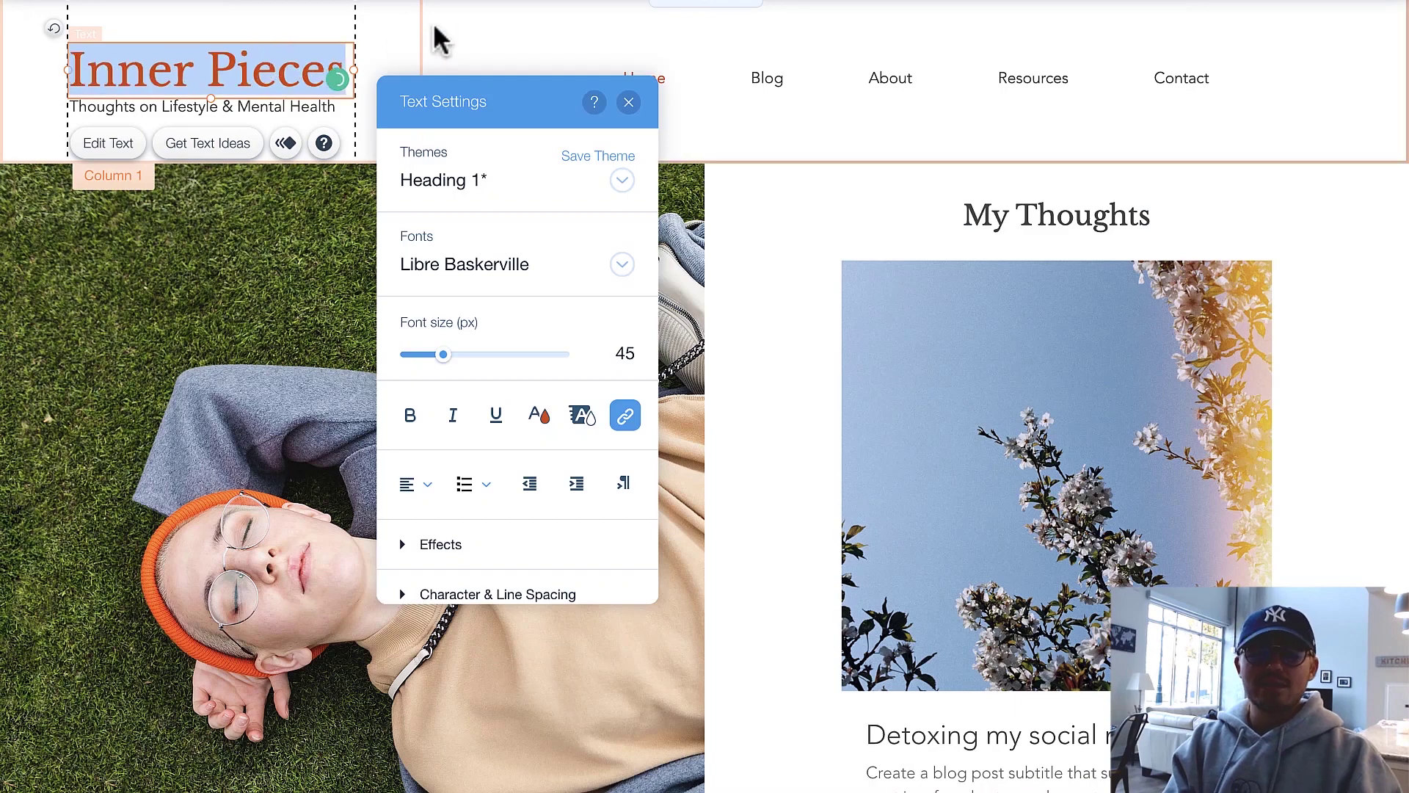
left_click(629, 102)
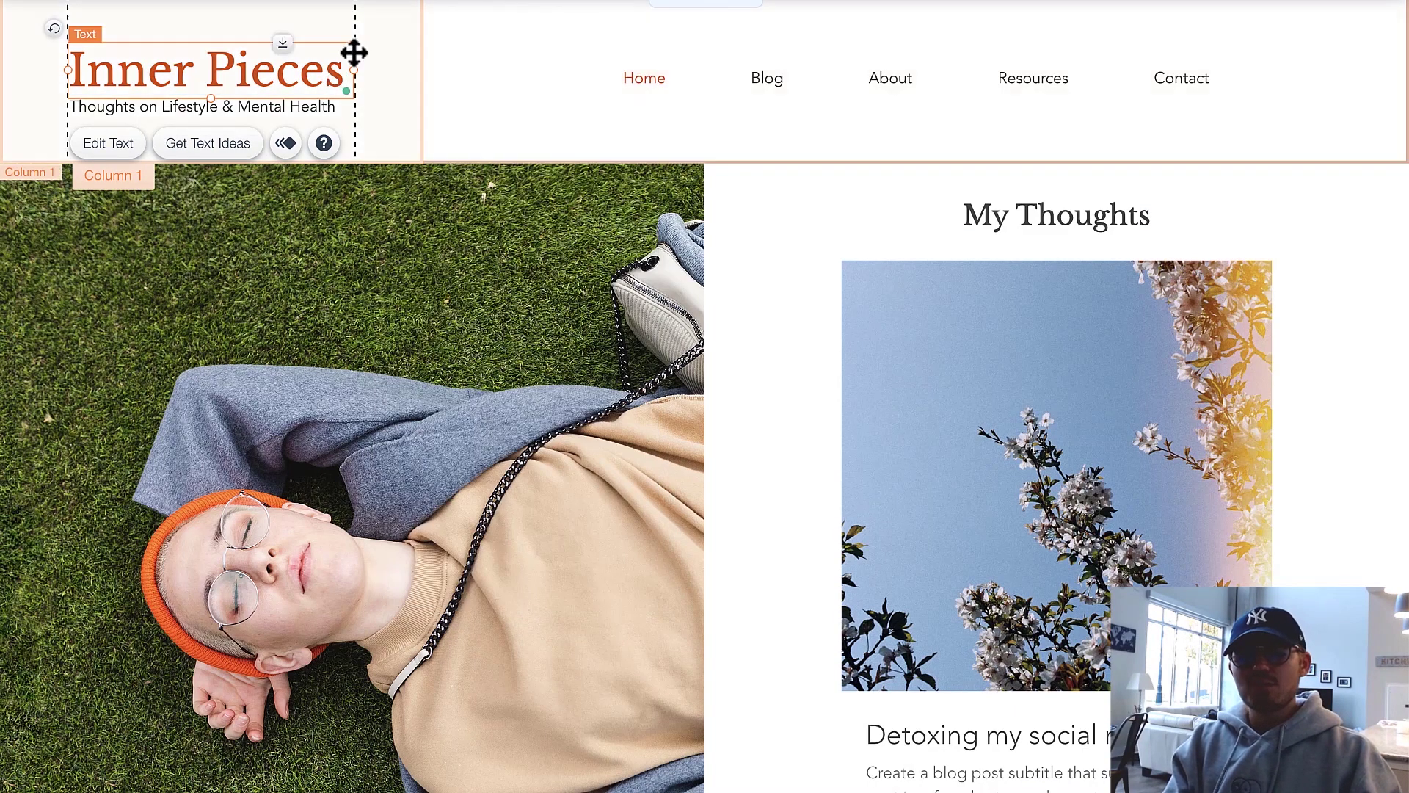
double_click(300, 75)
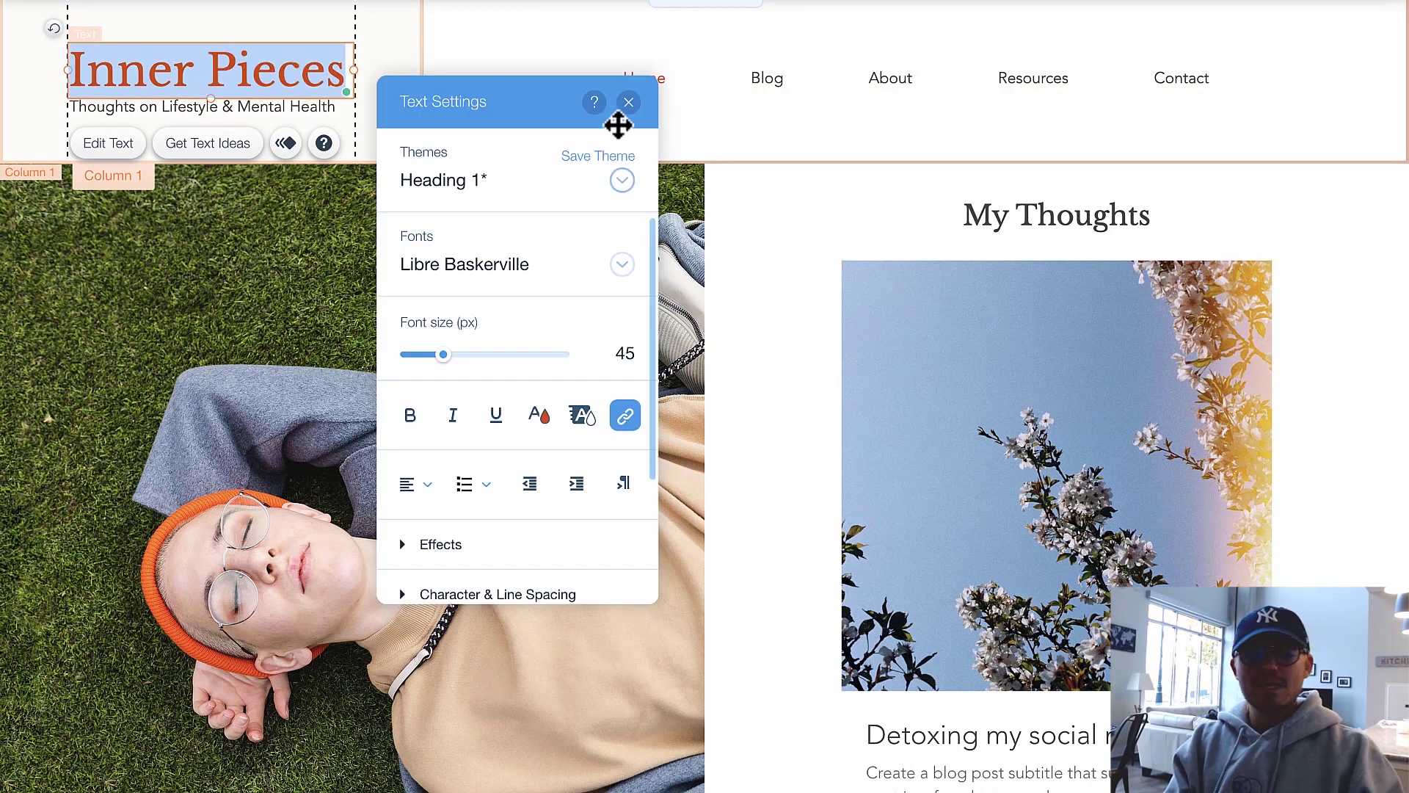
left_click(629, 103)
left_click(697, 10)
Step: Switch the editor from the home page to the site's Blog page through the blog page list
scroll(805, 293, "down", 5)
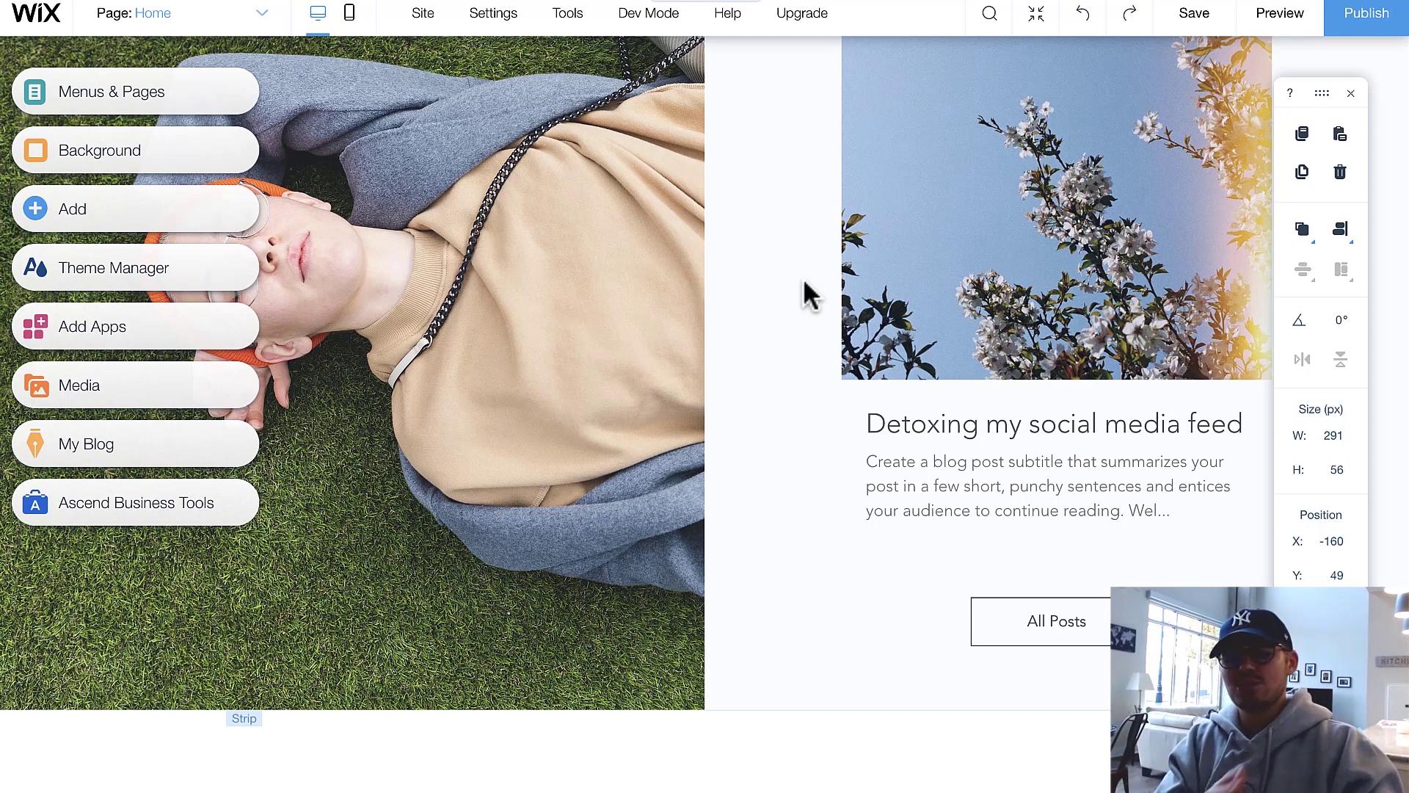
scroll(927, 446, "down", 6)
scroll(922, 438, "down", 7)
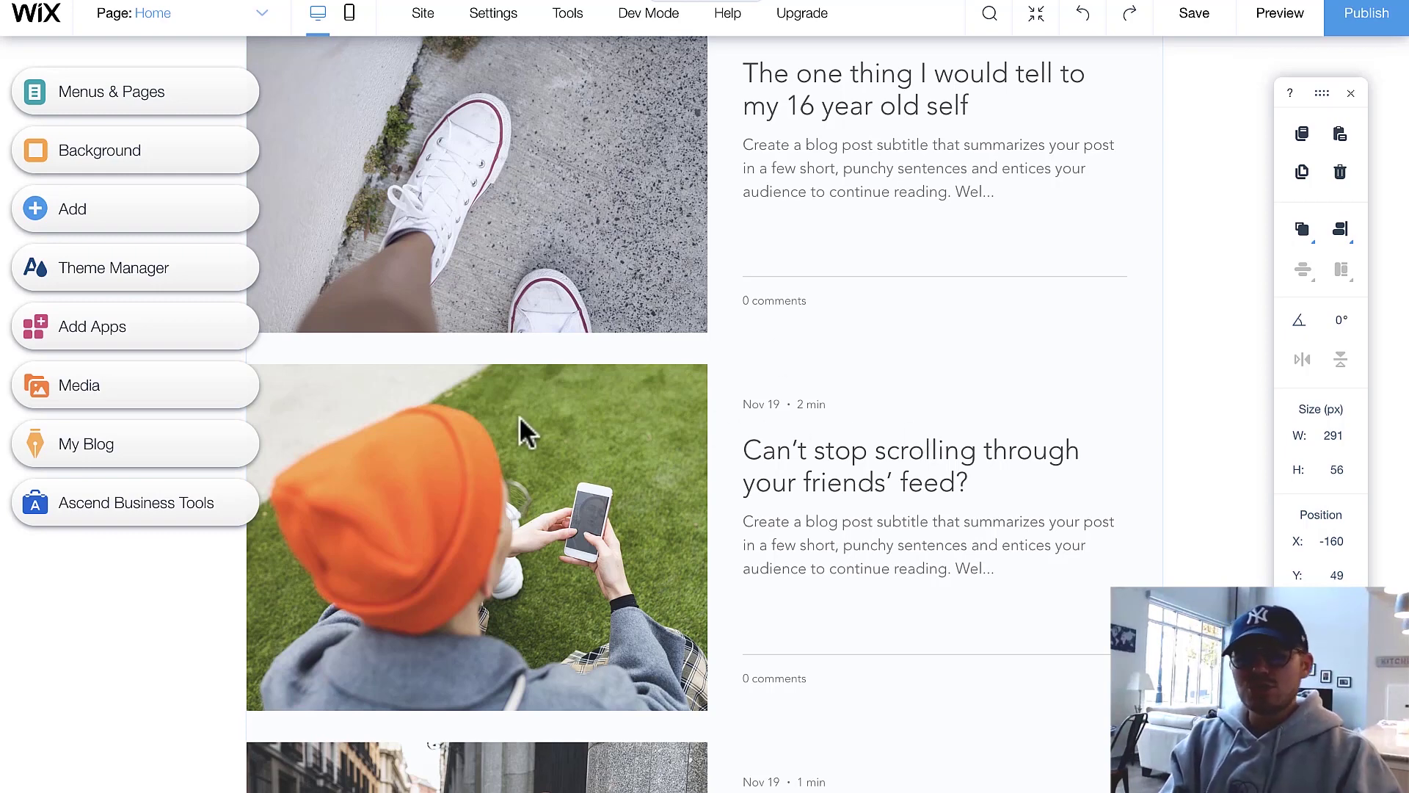
left_click(79, 453)
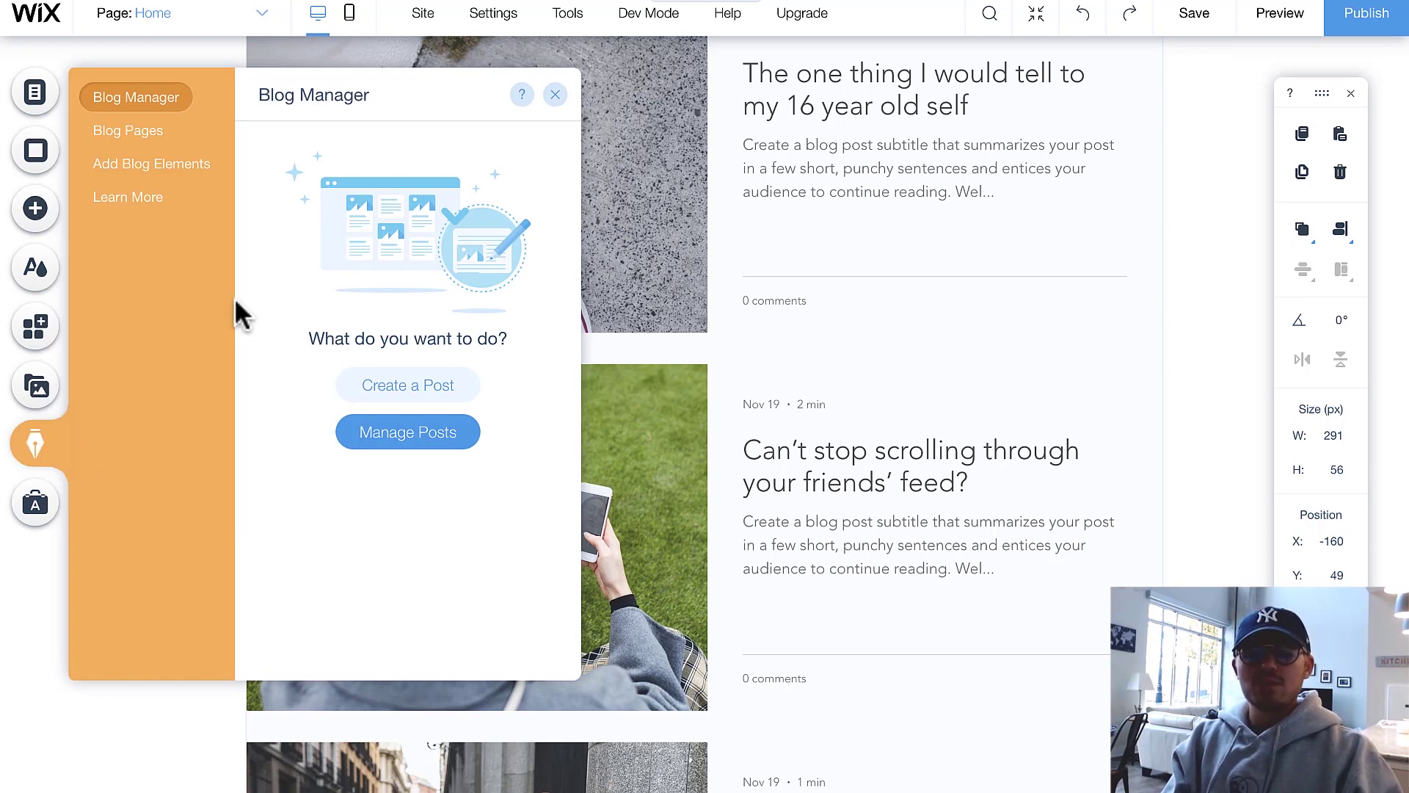
left_click(125, 139)
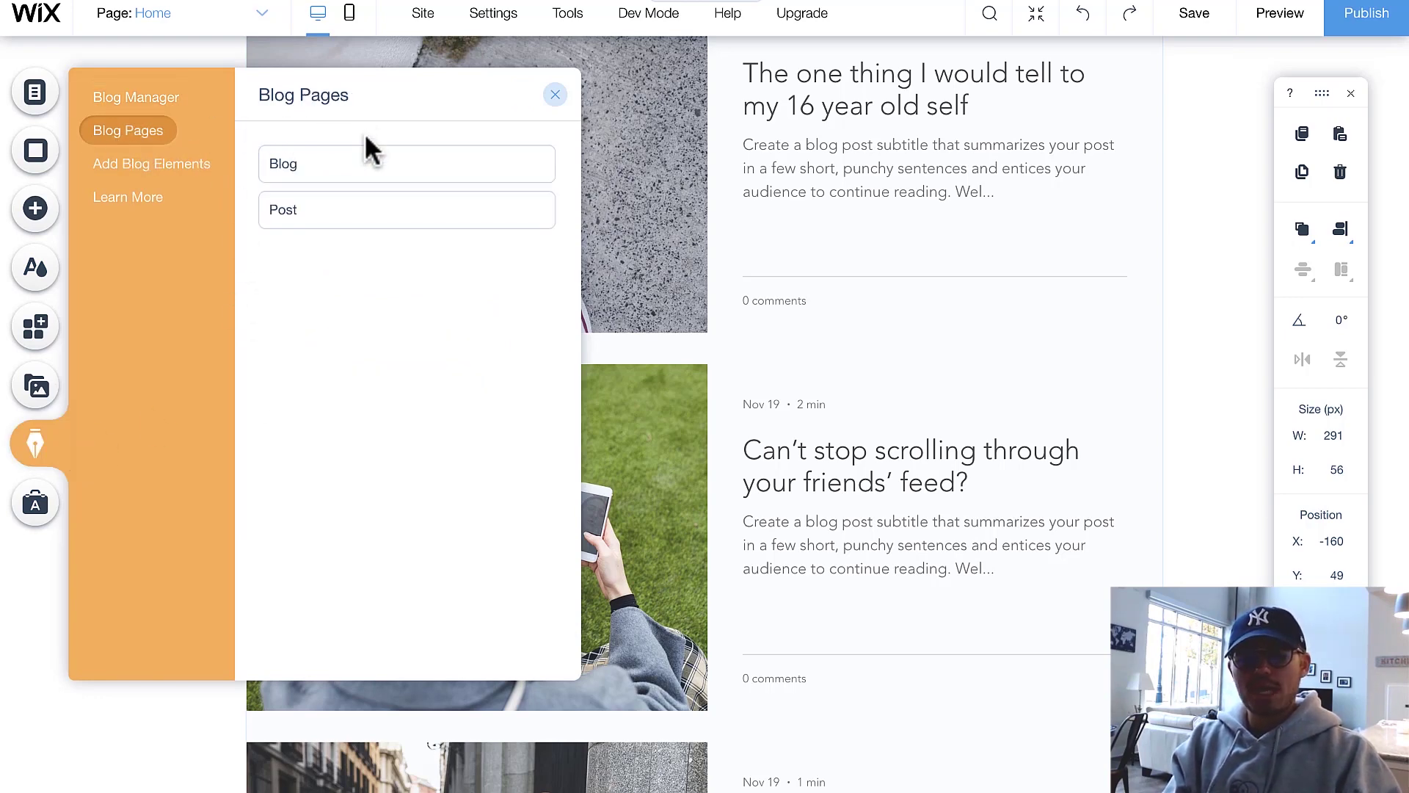
left_click(360, 175)
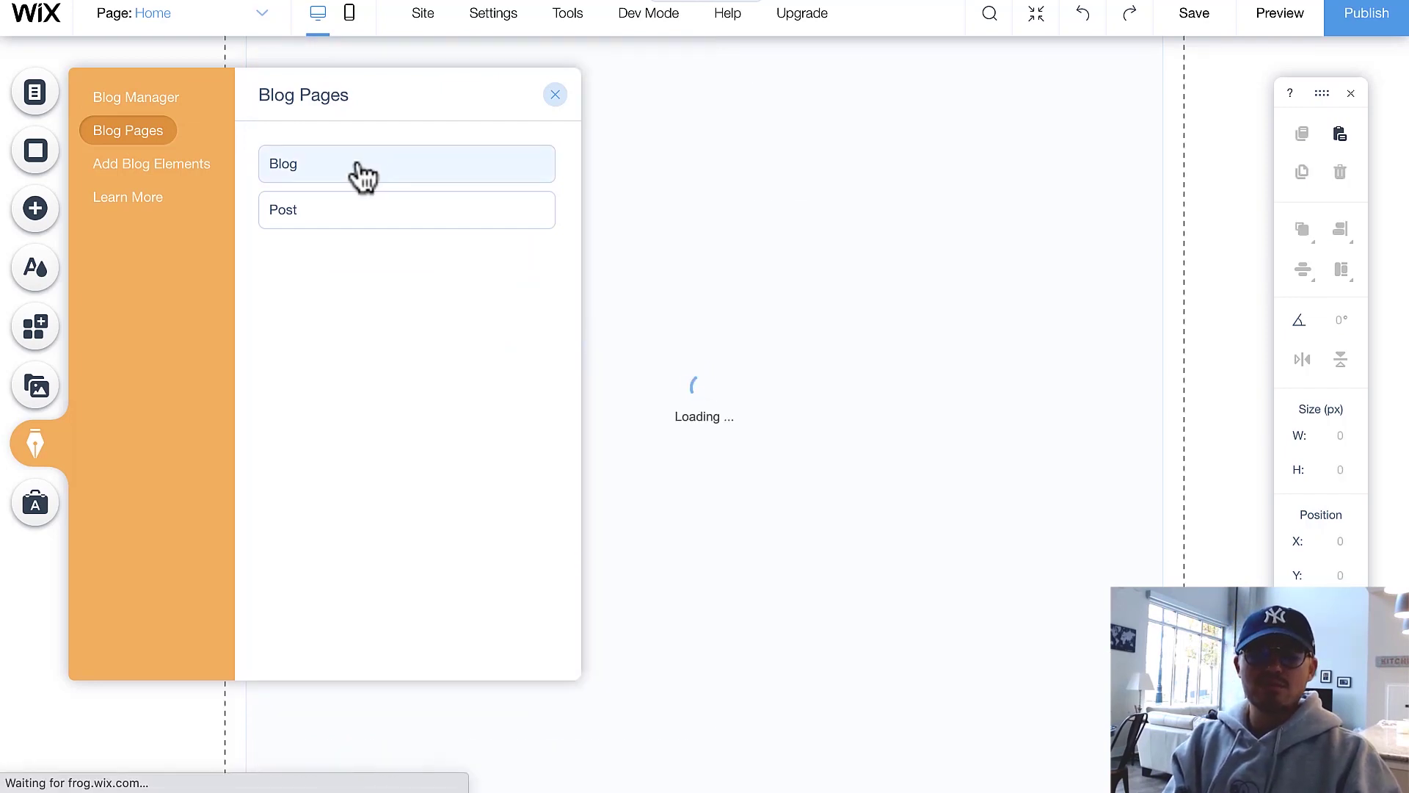
left_click(556, 96)
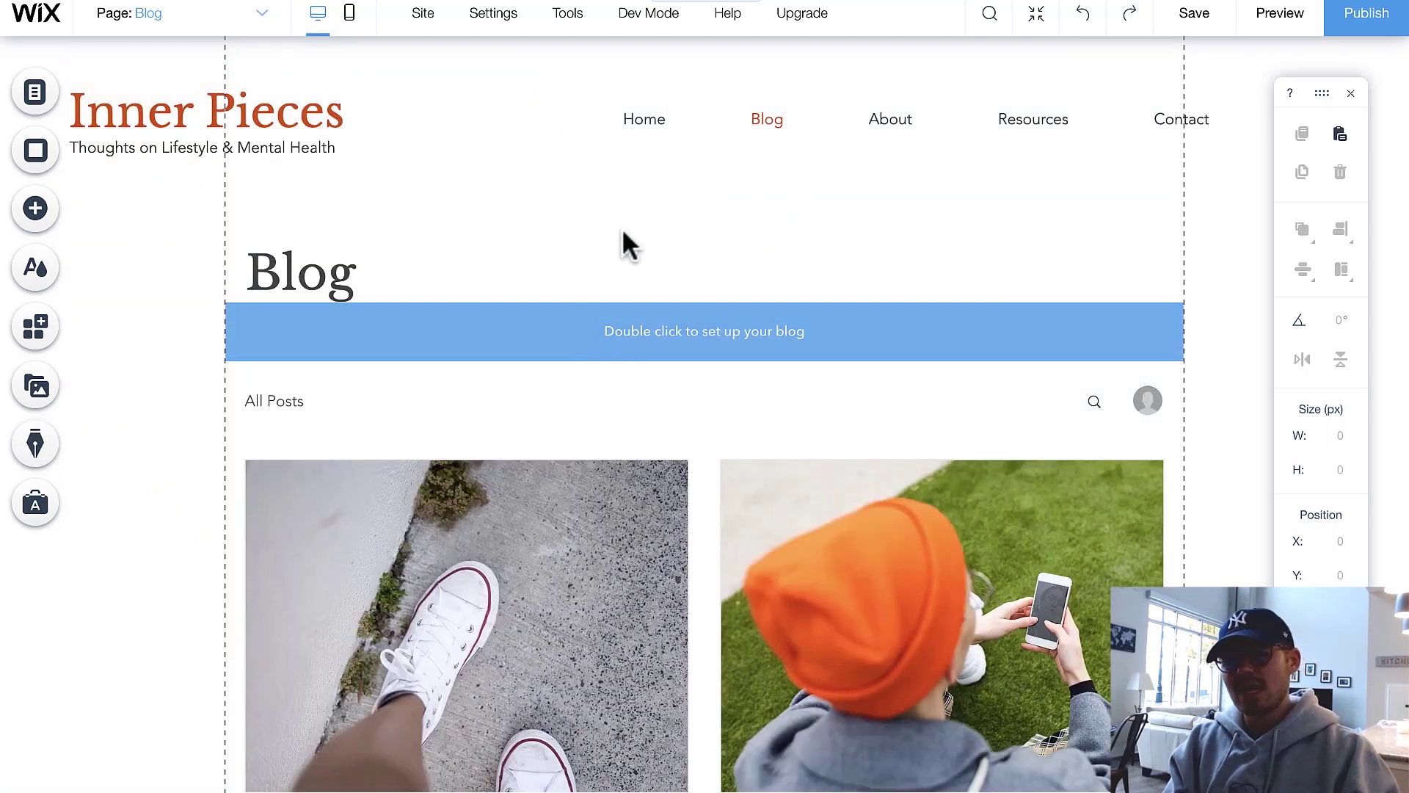
Step: Look over the Blog page and examine the blog feed's display options
scroll(624, 235, "down", 10)
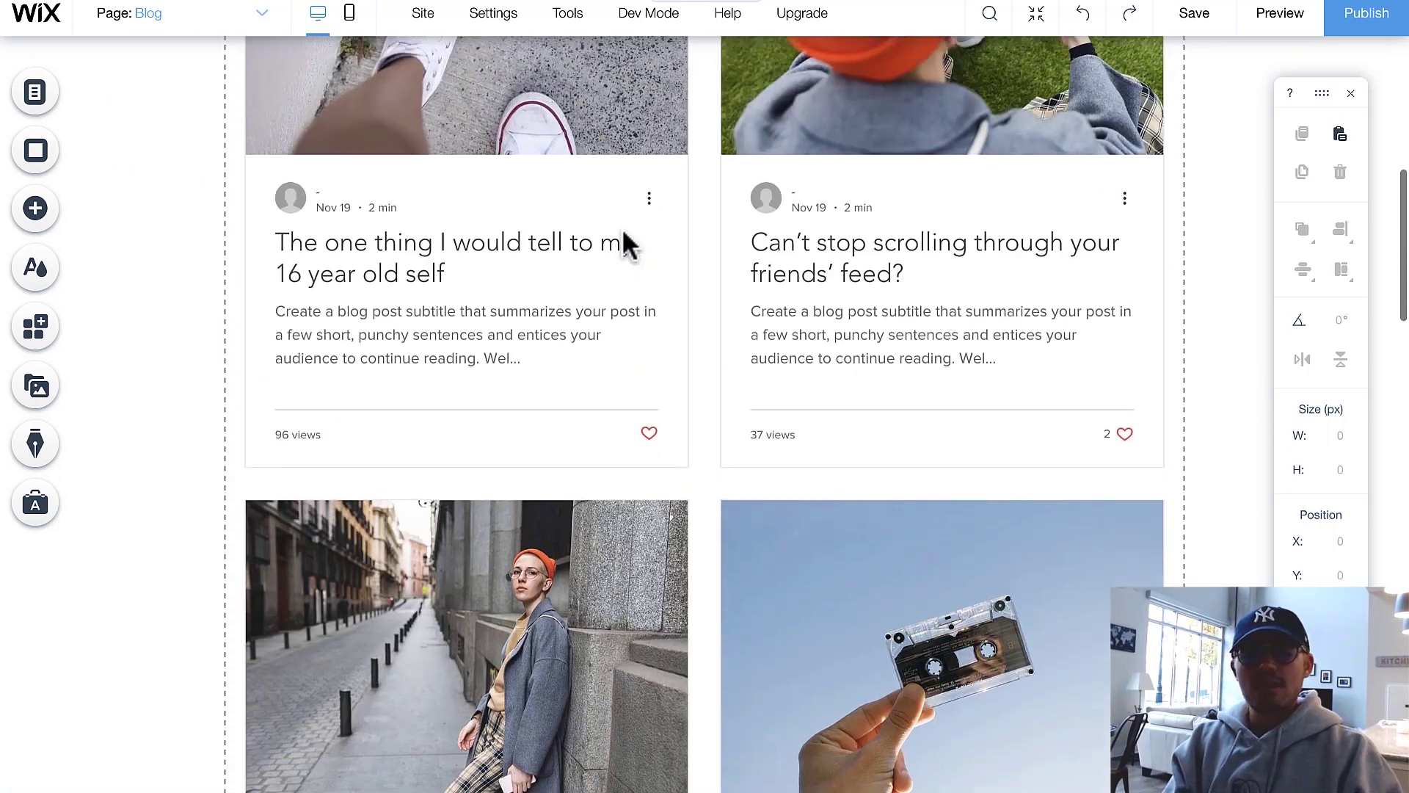
scroll(622, 234, "up", 9)
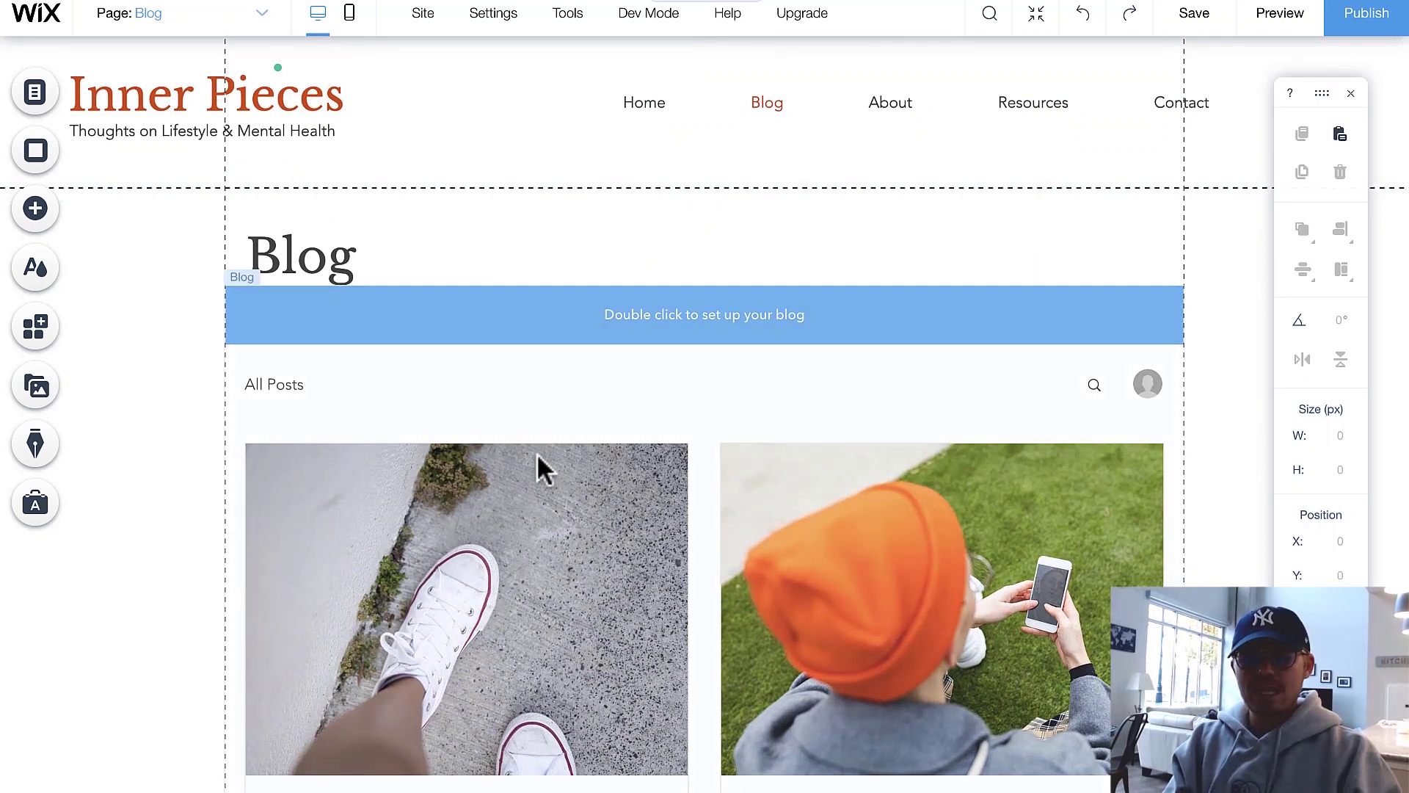
double_click(571, 420)
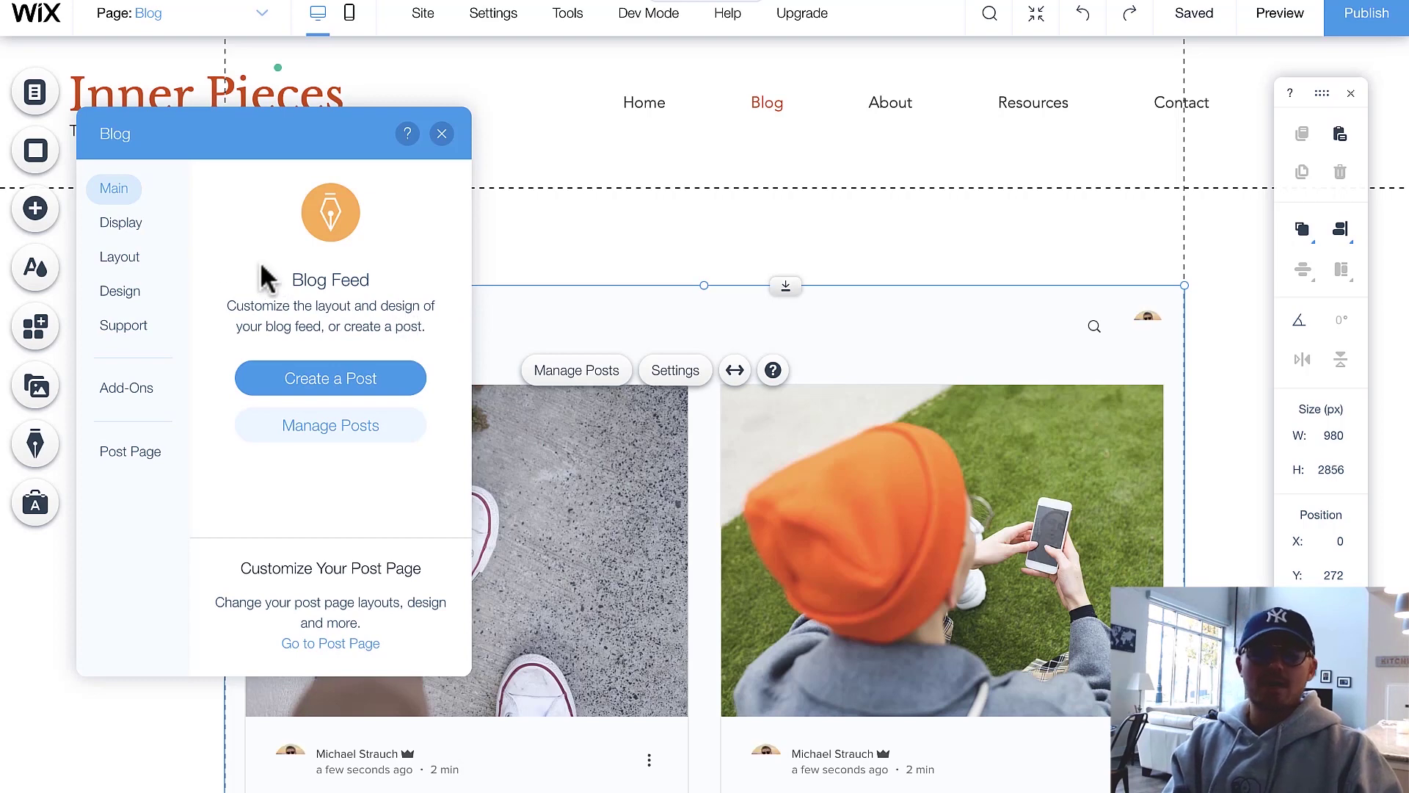
left_click(121, 222)
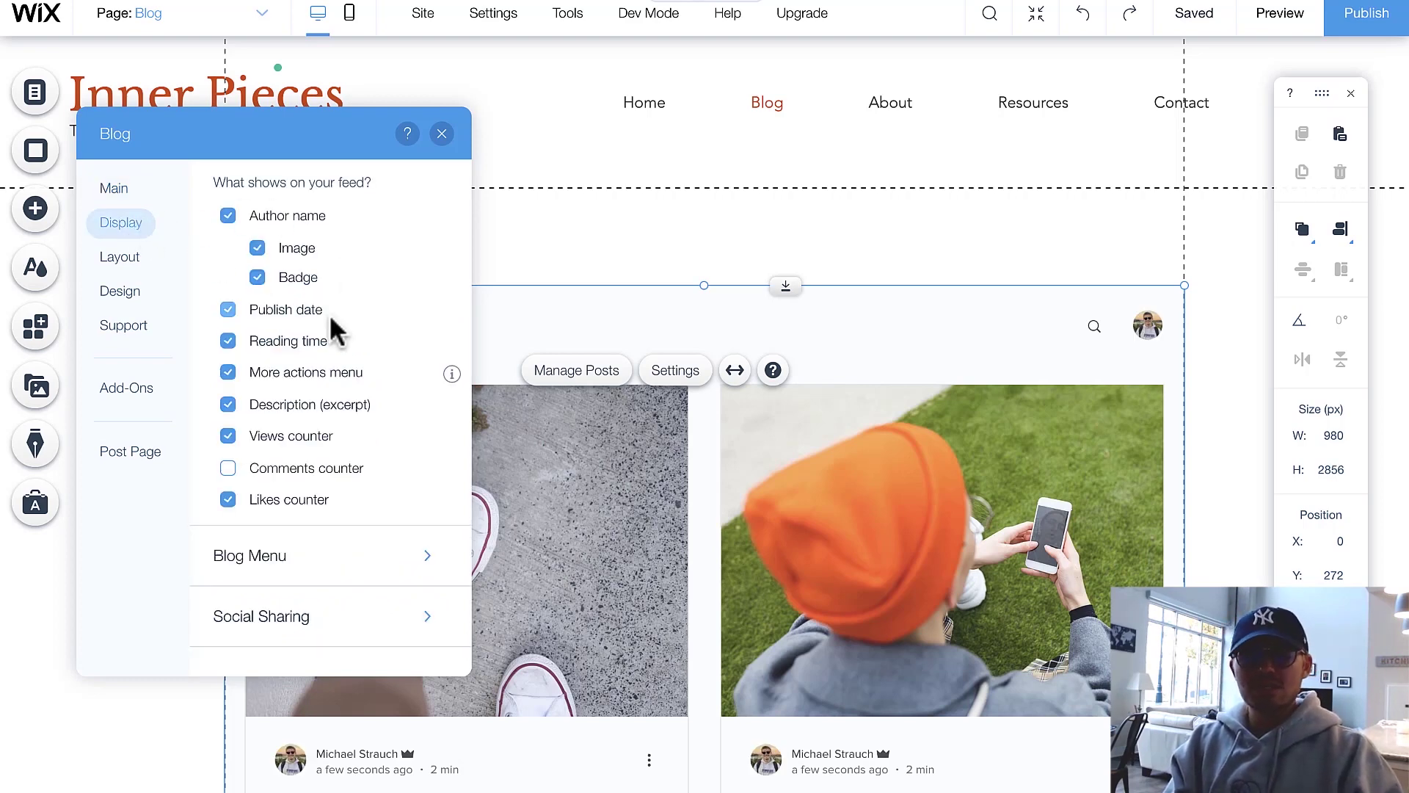
Step: Examine the blog feed's layout choices and the design settings of the Blog Menu
left_click(126, 268)
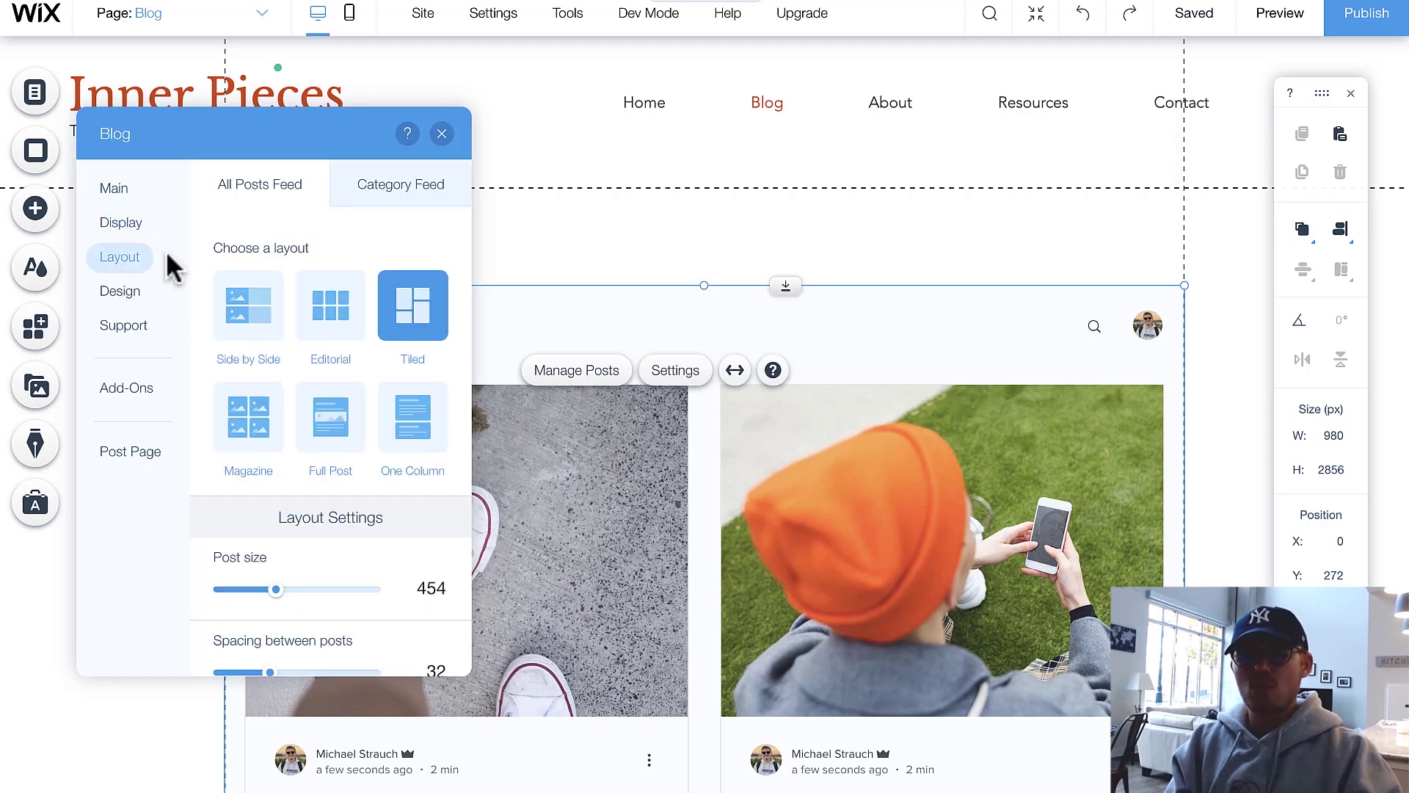
scroll(325, 360, "down", 2)
scroll(324, 359, "up", 2)
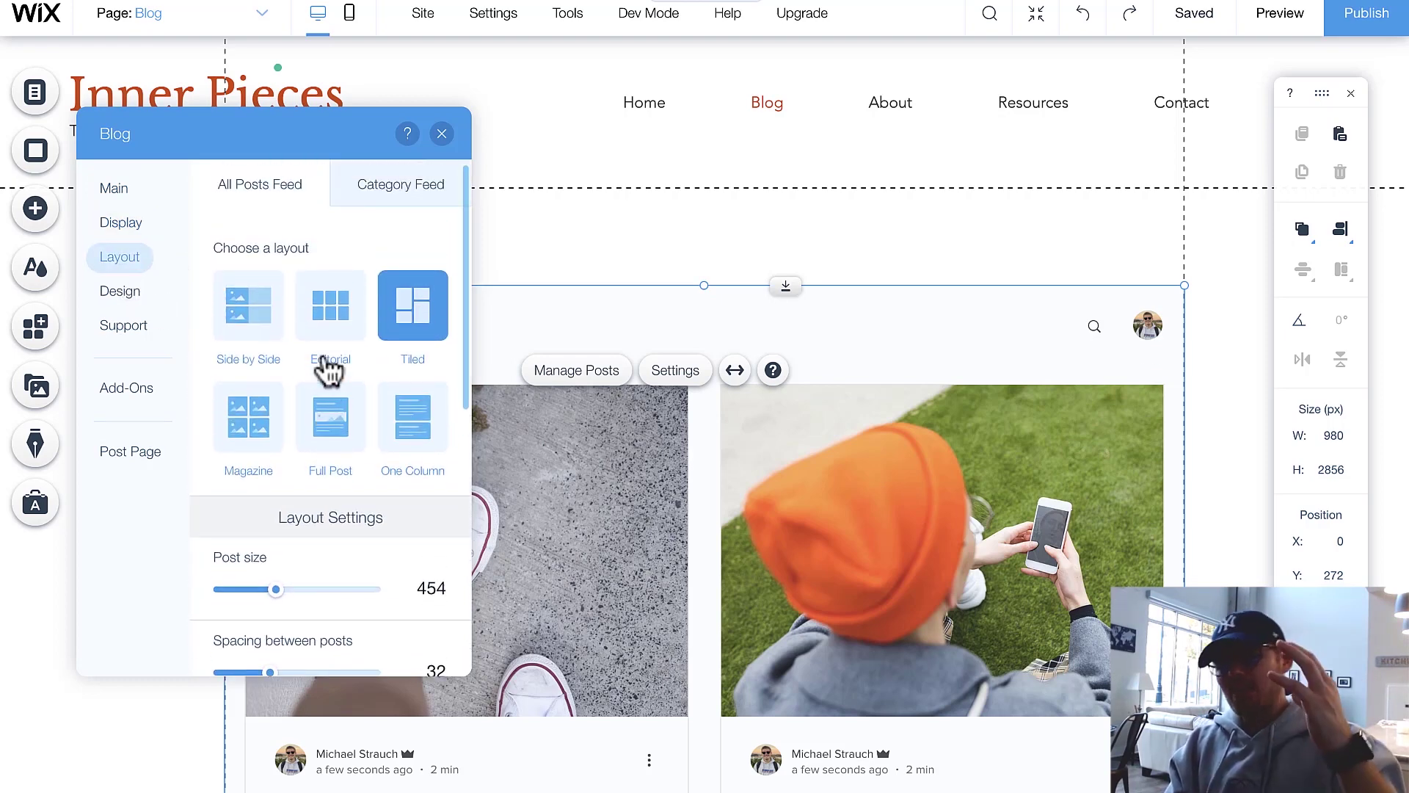
left_click(125, 297)
left_click(316, 209)
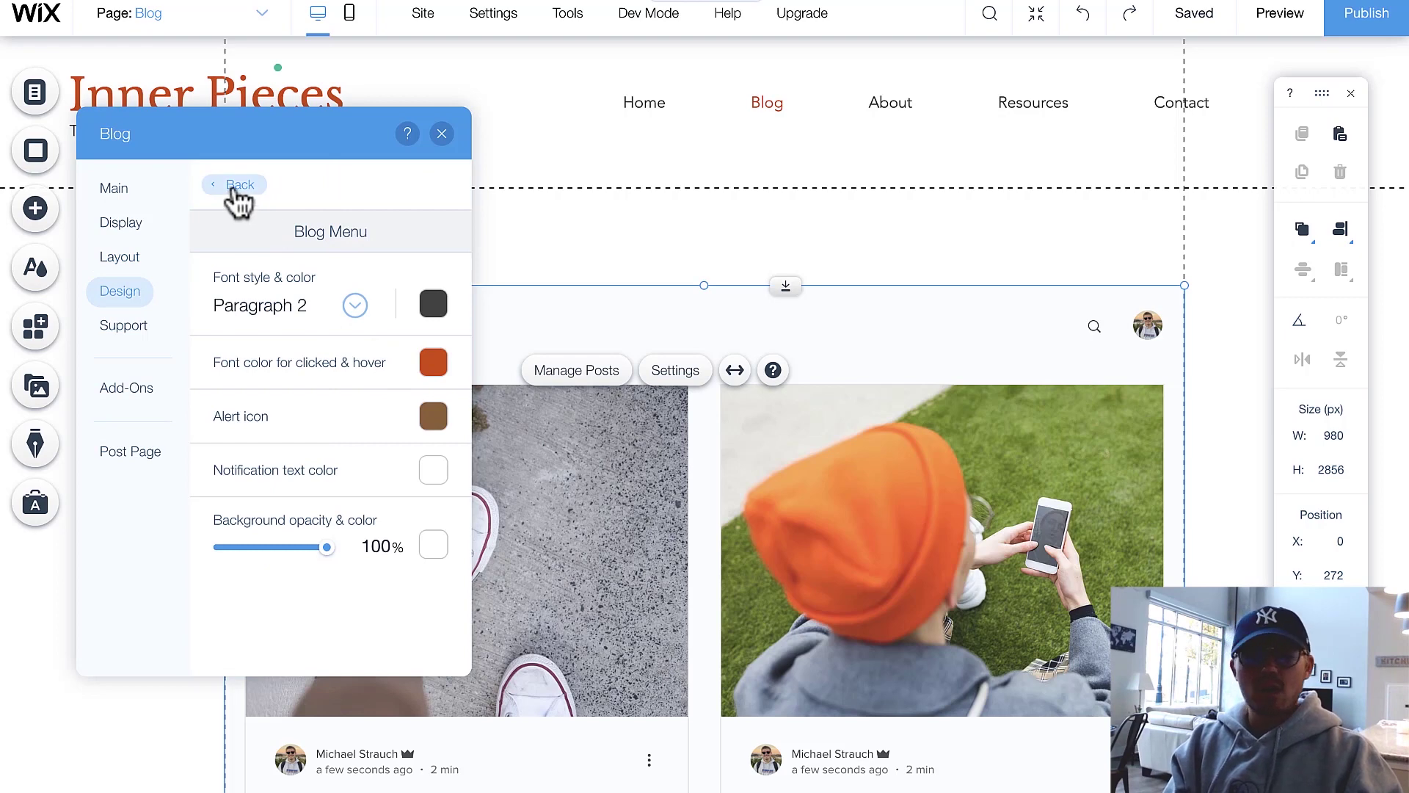
Step: Check the design settings for the blog feed's Posts, return to the main feed settings and close them
left_click(234, 187)
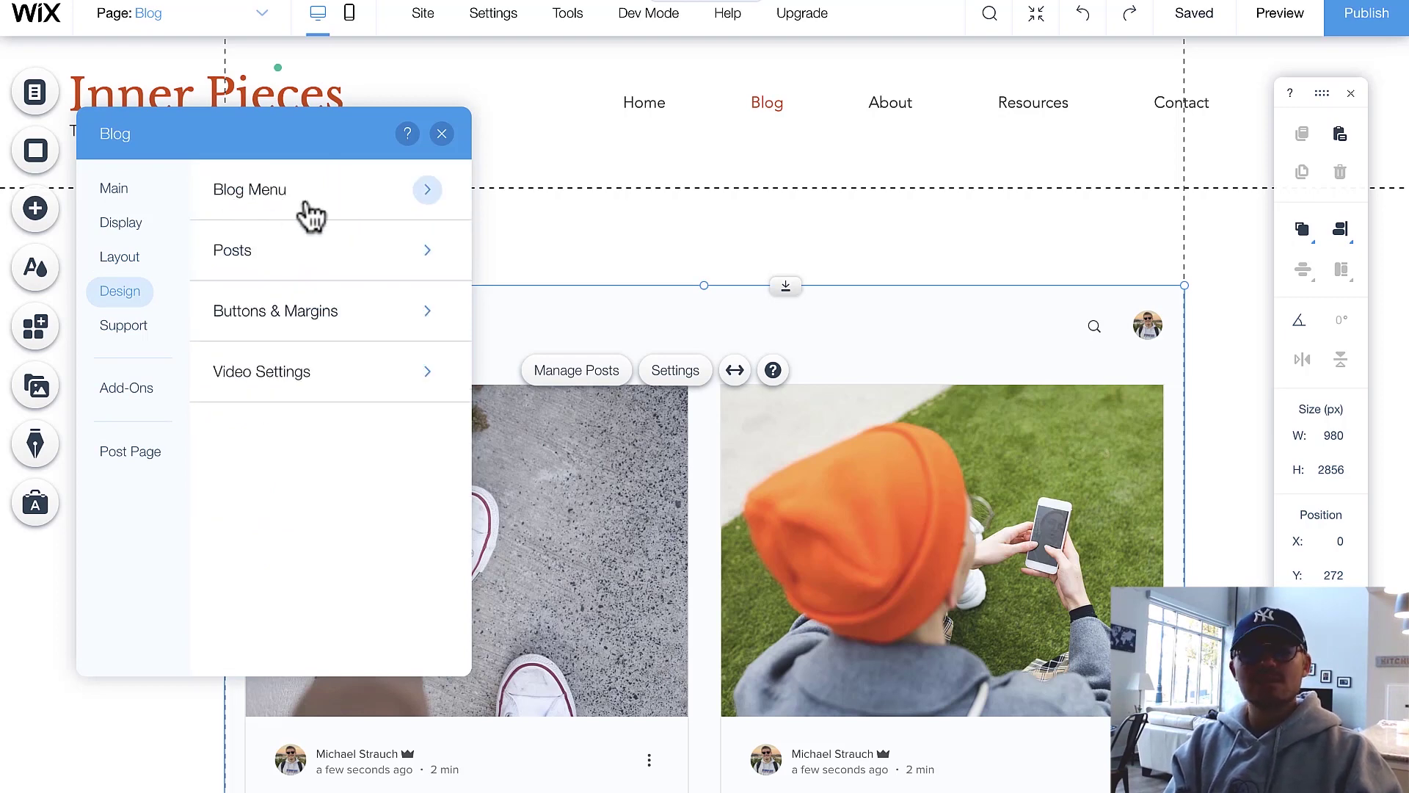
left_click(292, 250)
left_click(237, 187)
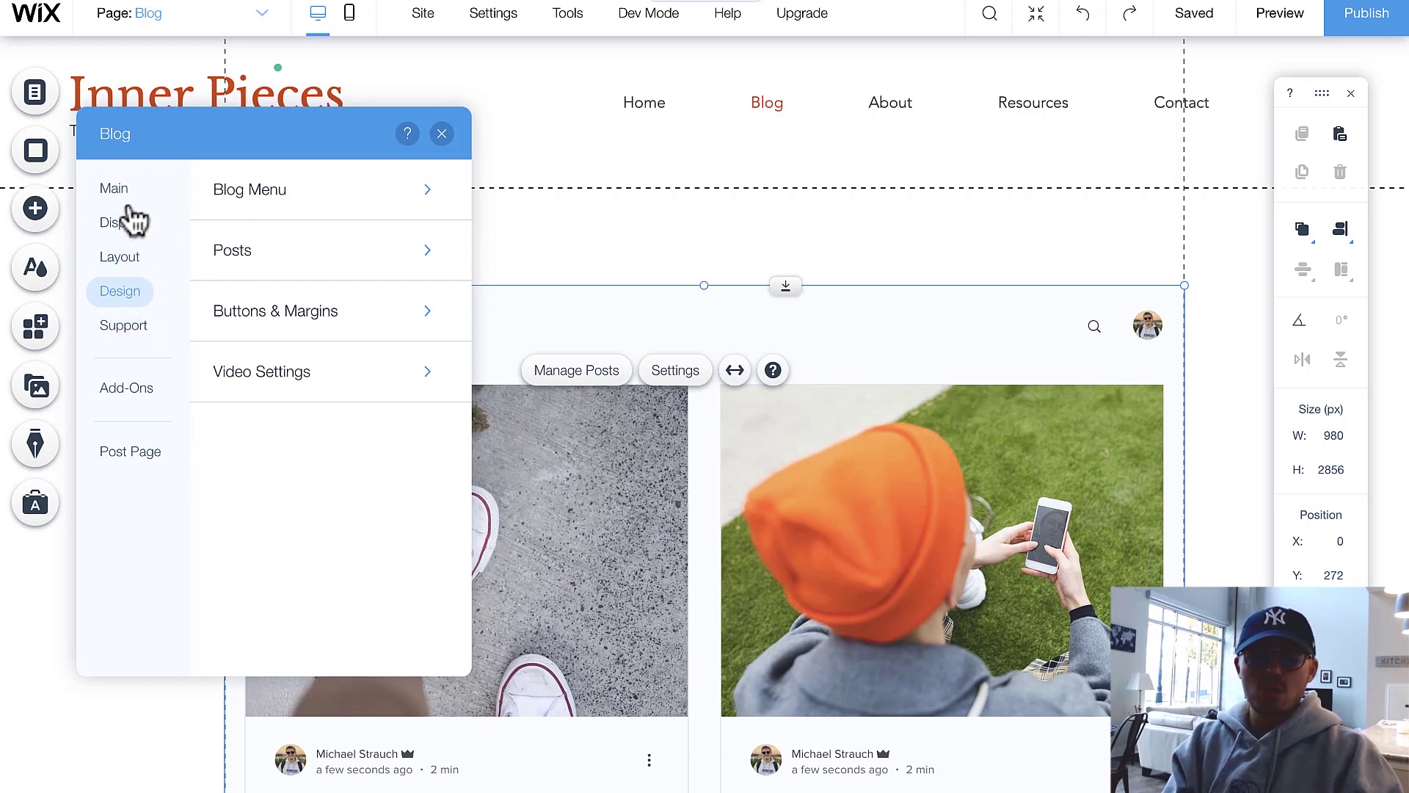
left_click(113, 188)
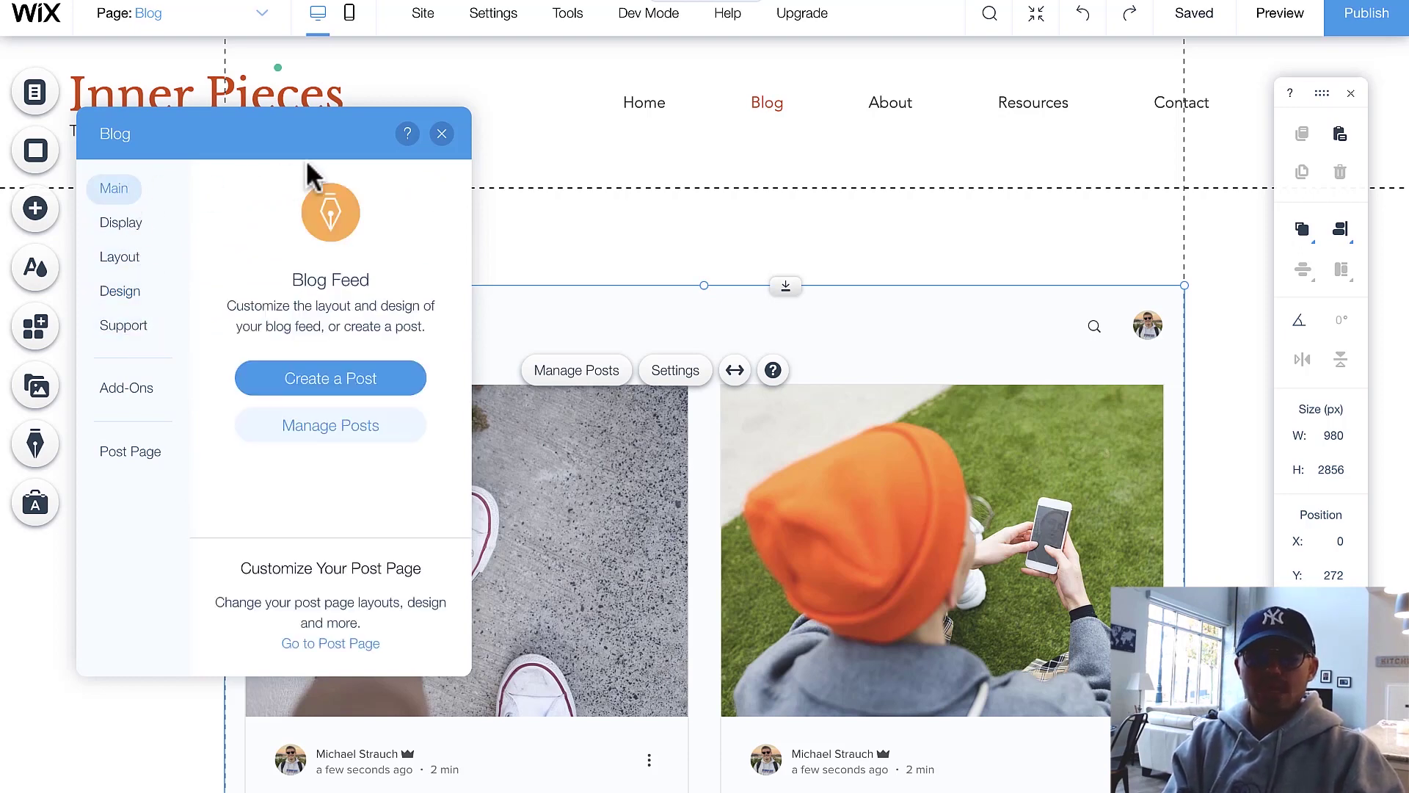
left_click(441, 135)
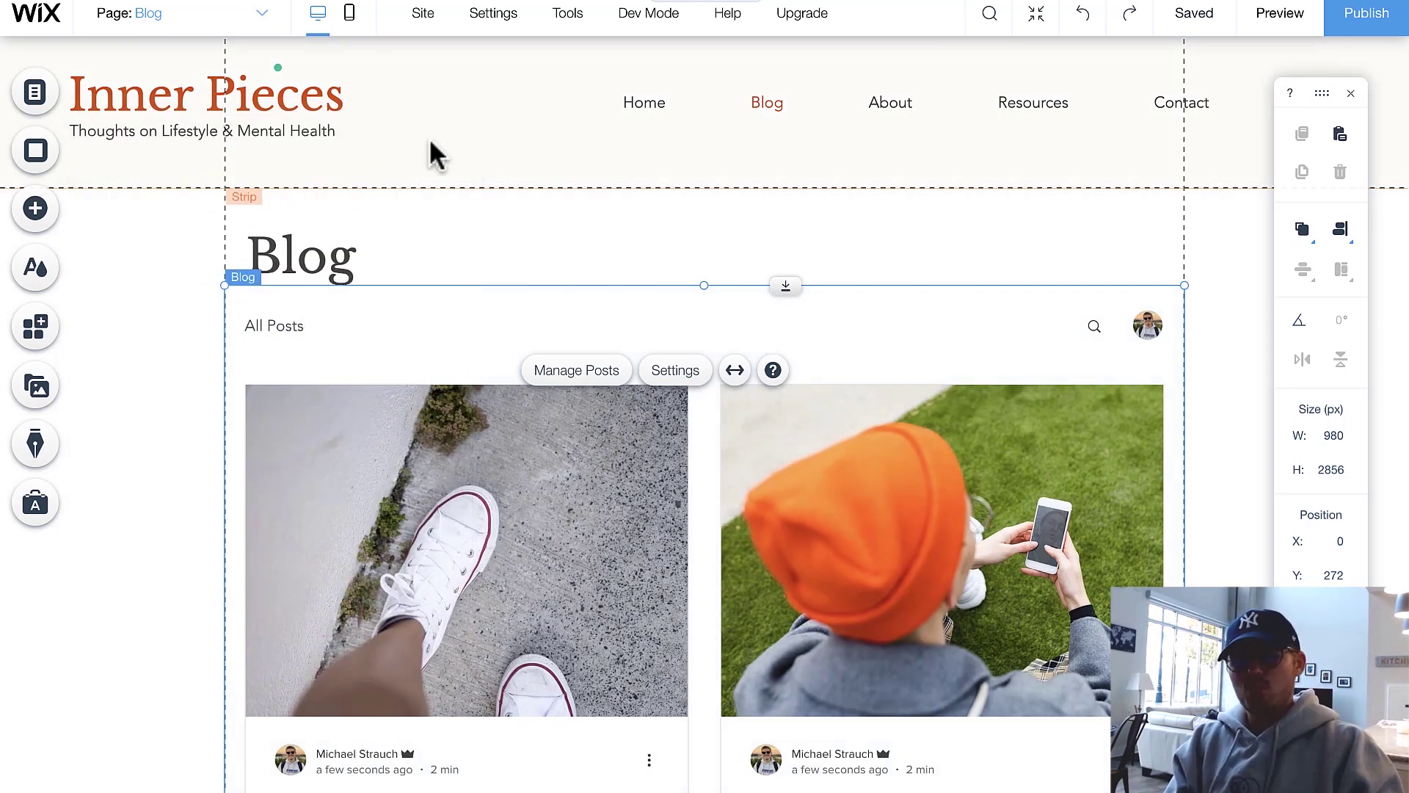
Step: Switch the editor from the Blog page to the Post page through the blog page list
left_click(34, 444)
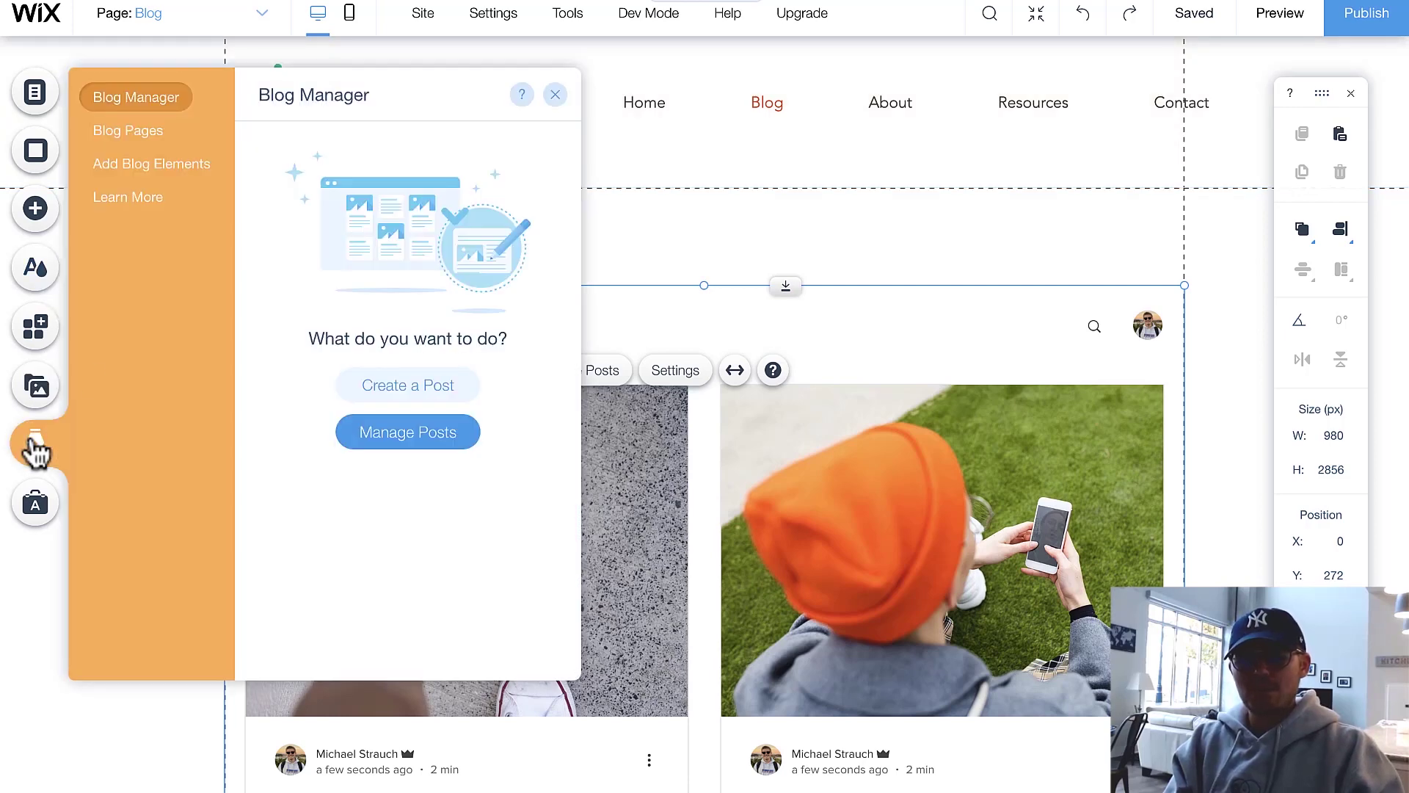
left_click(150, 139)
left_click(315, 223)
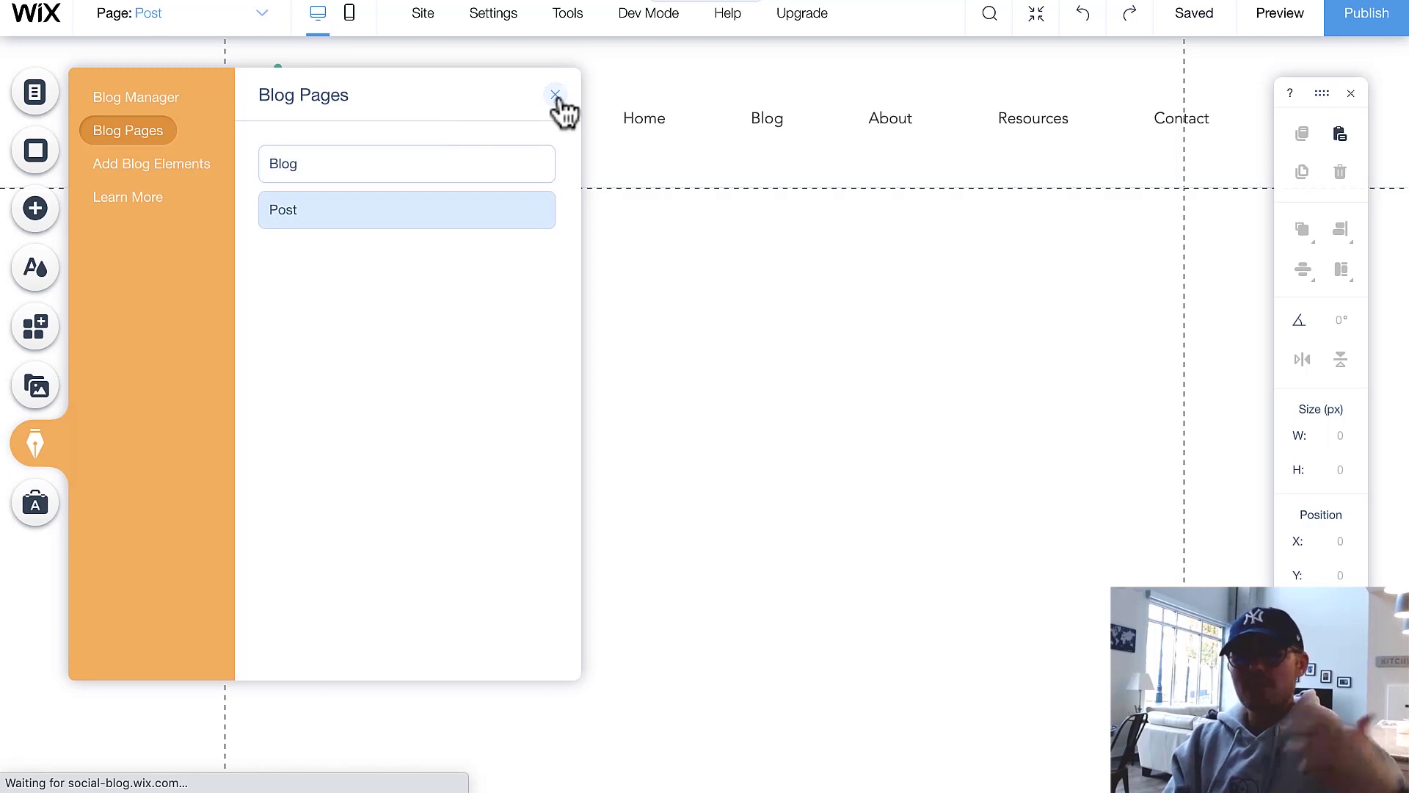
left_click(555, 96)
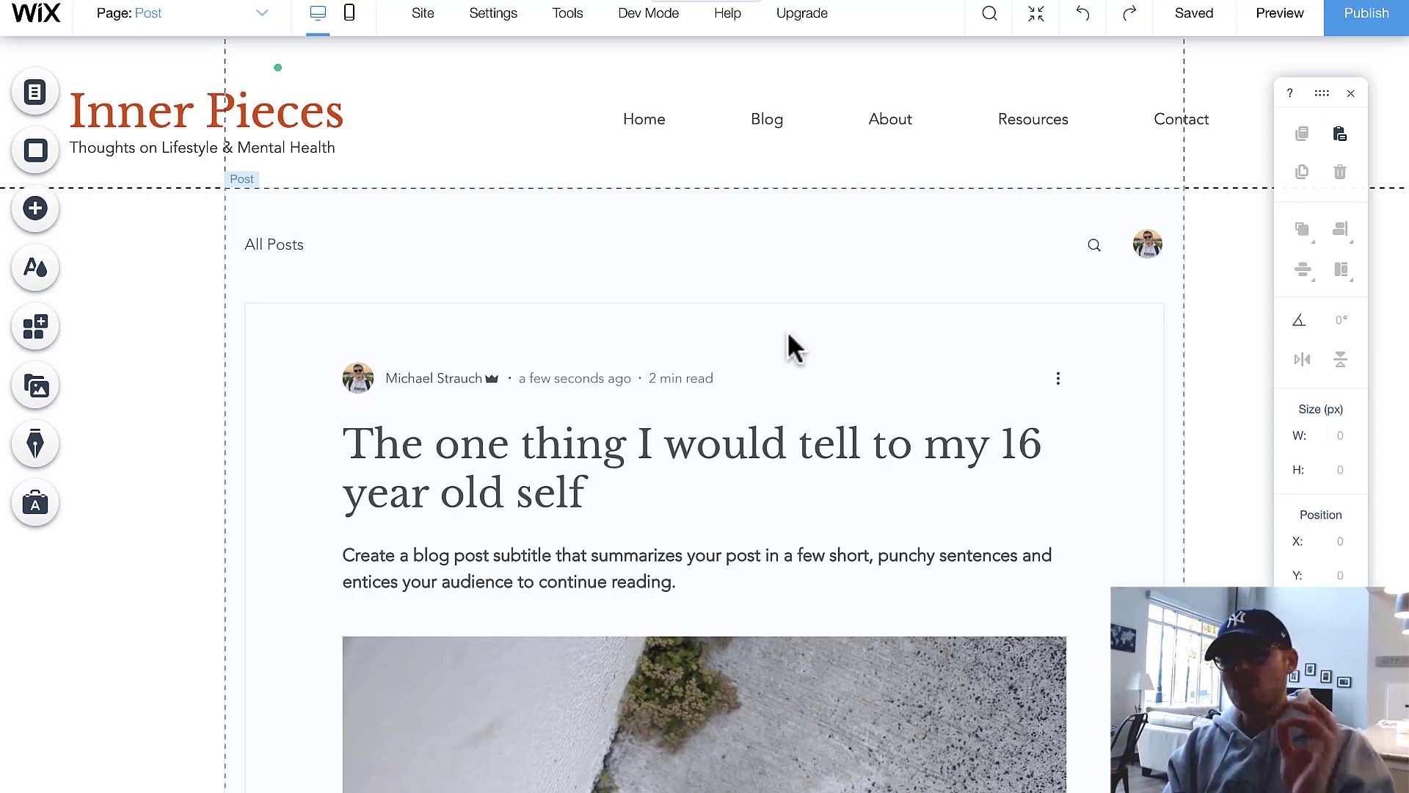
Step: Preview the site and look over the post feed on its Blog page
left_click(1256, 33)
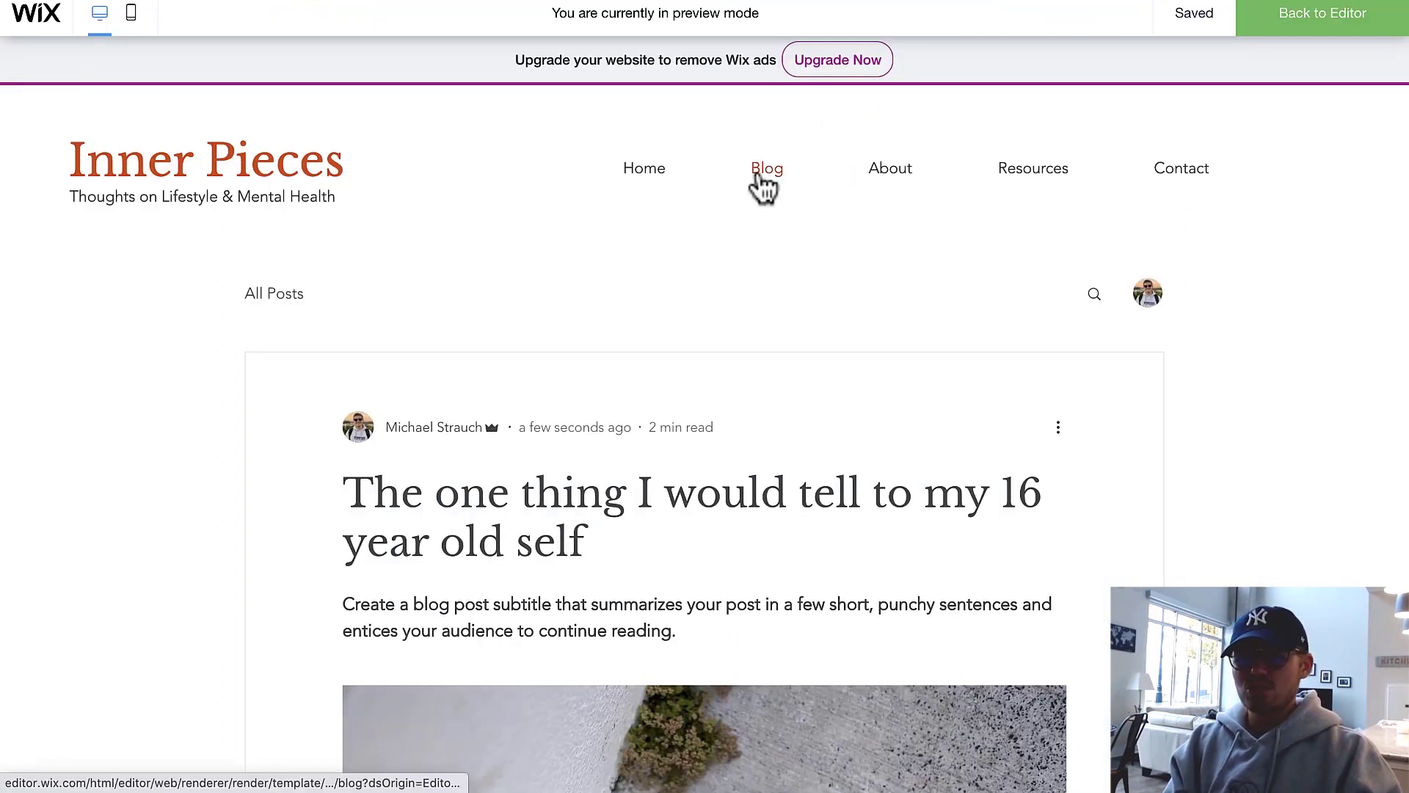
left_click(761, 178)
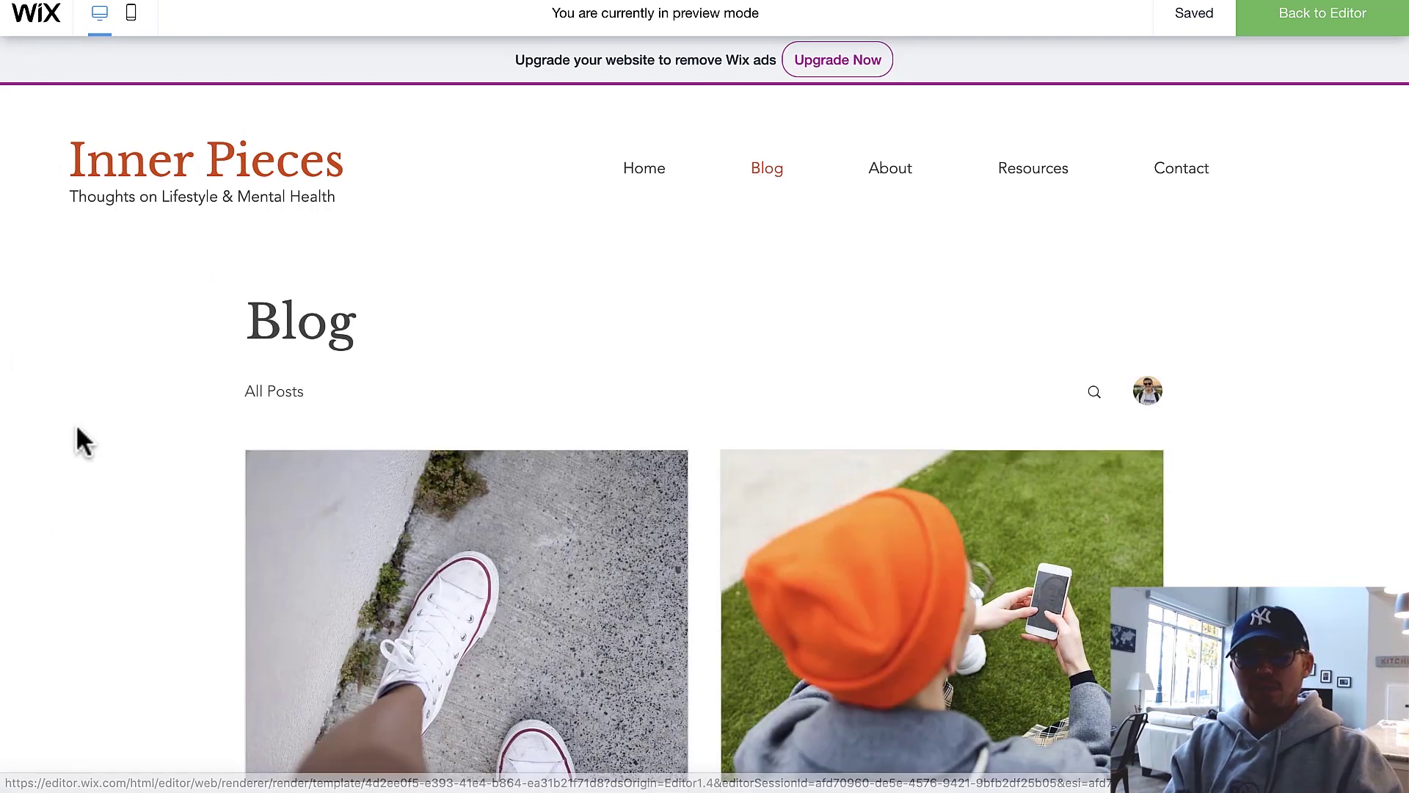
scroll(132, 516, "down", 3)
scroll(132, 517, "down", 2)
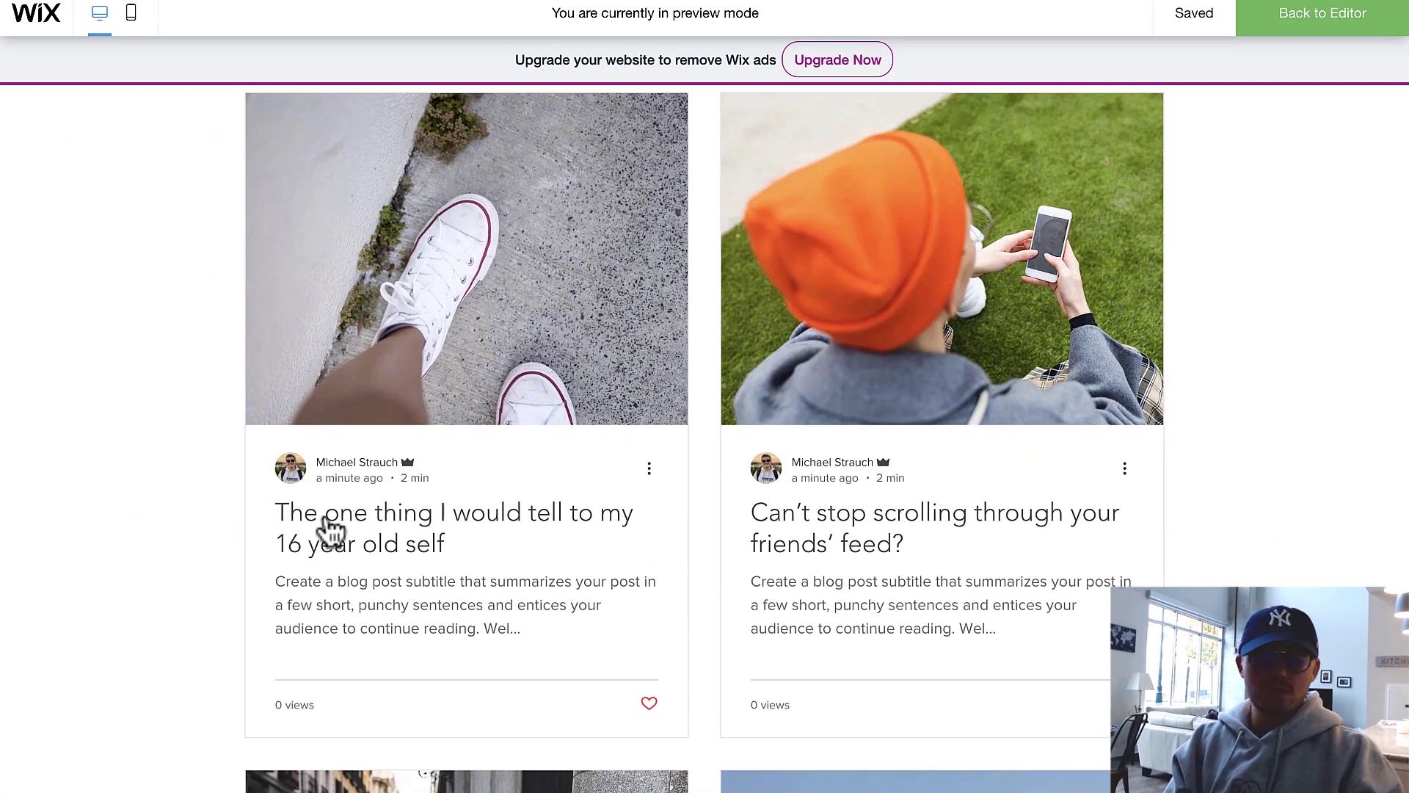
Step: View the post "The one thing I would tell to my 16 year old self" in the preview and return to the editor
left_click(392, 518)
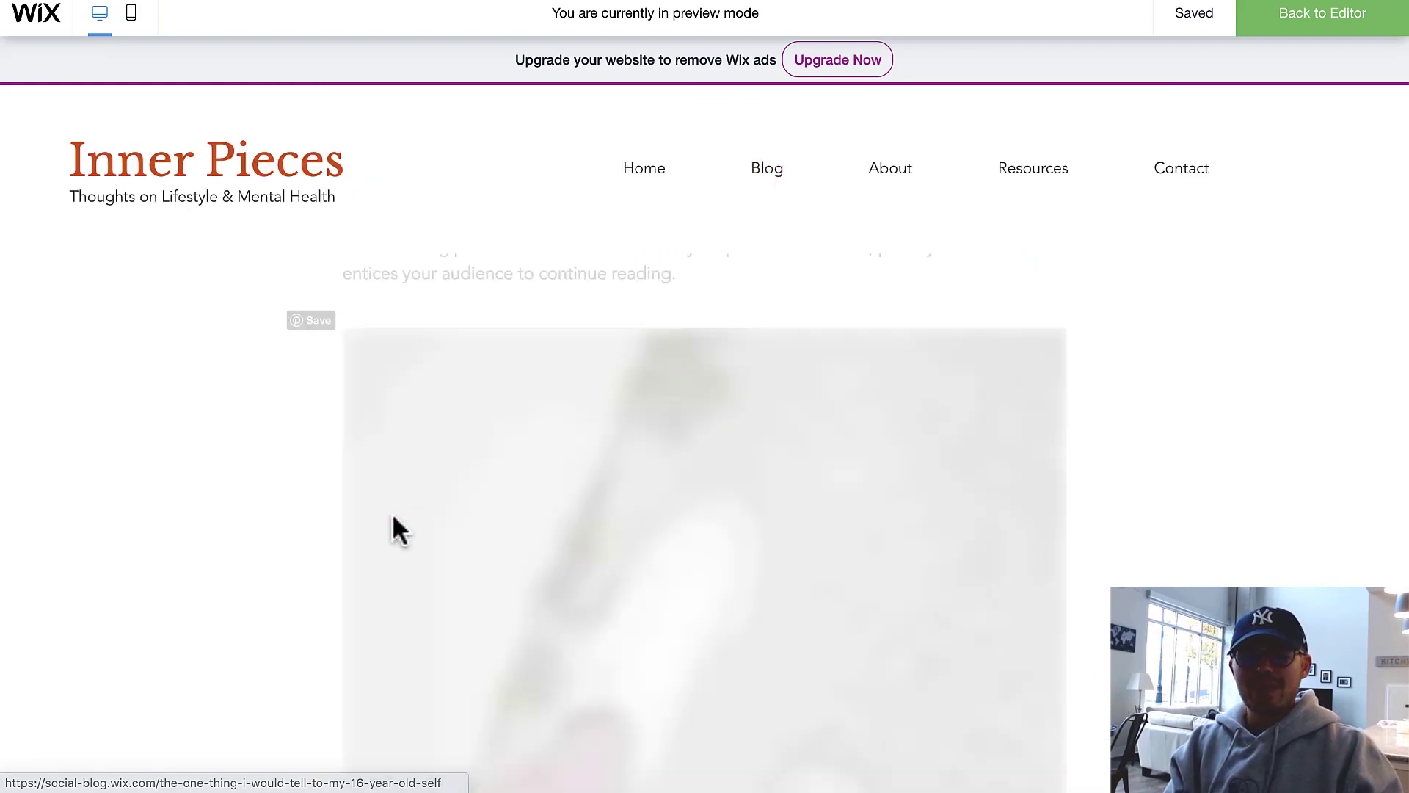
scroll(327, 387, "up", 5)
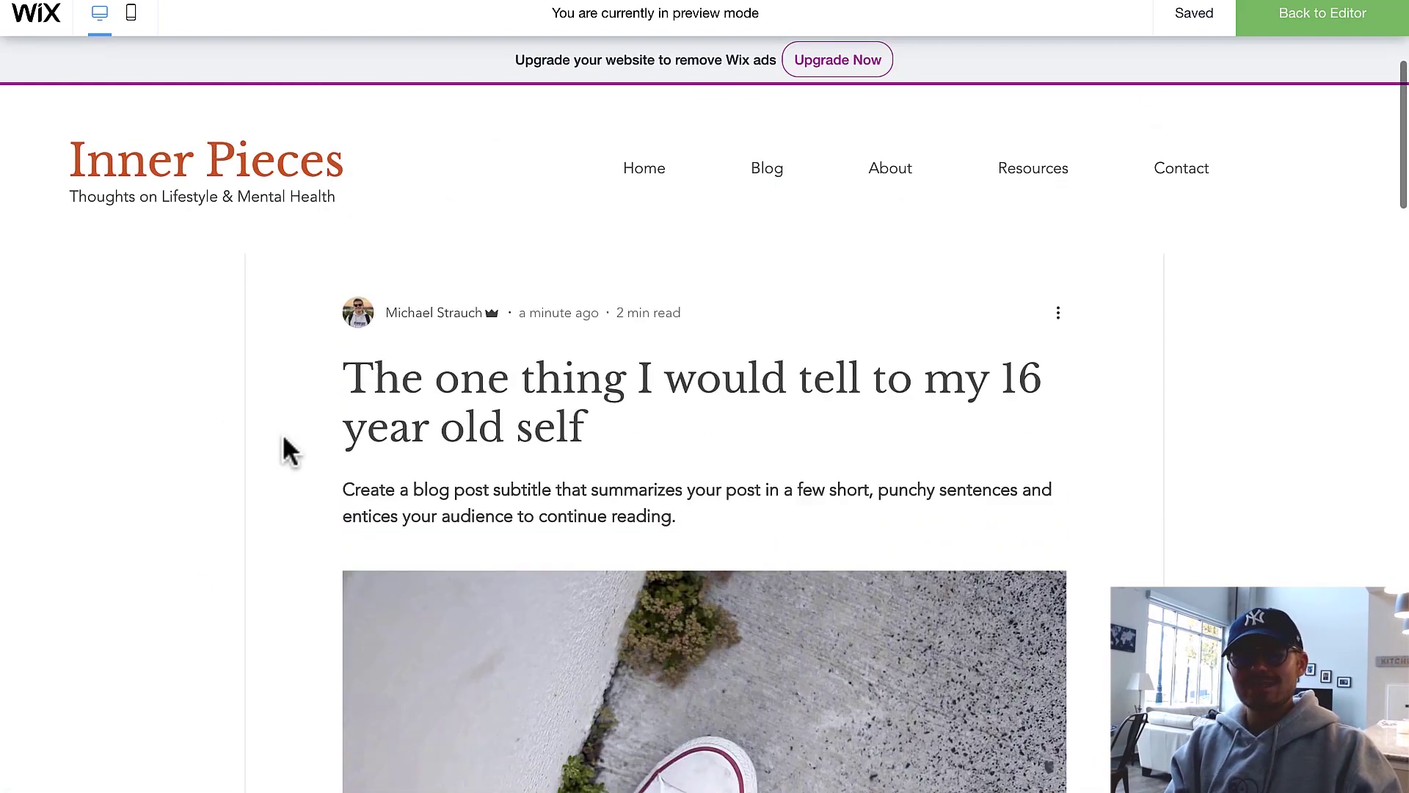
scroll(286, 449, "down", 2)
scroll(284, 450, "up", 2)
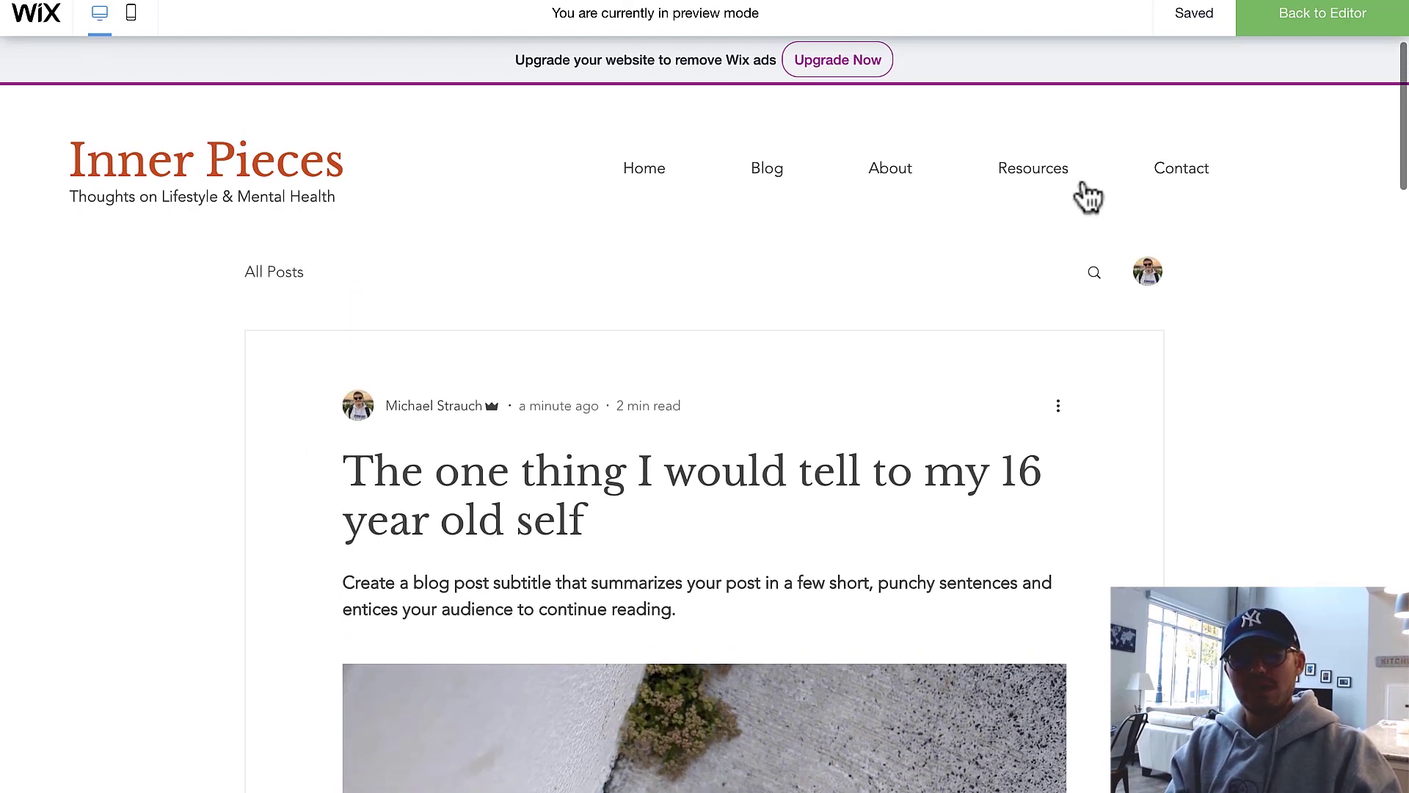
left_click(1366, 6)
left_click(1354, 13)
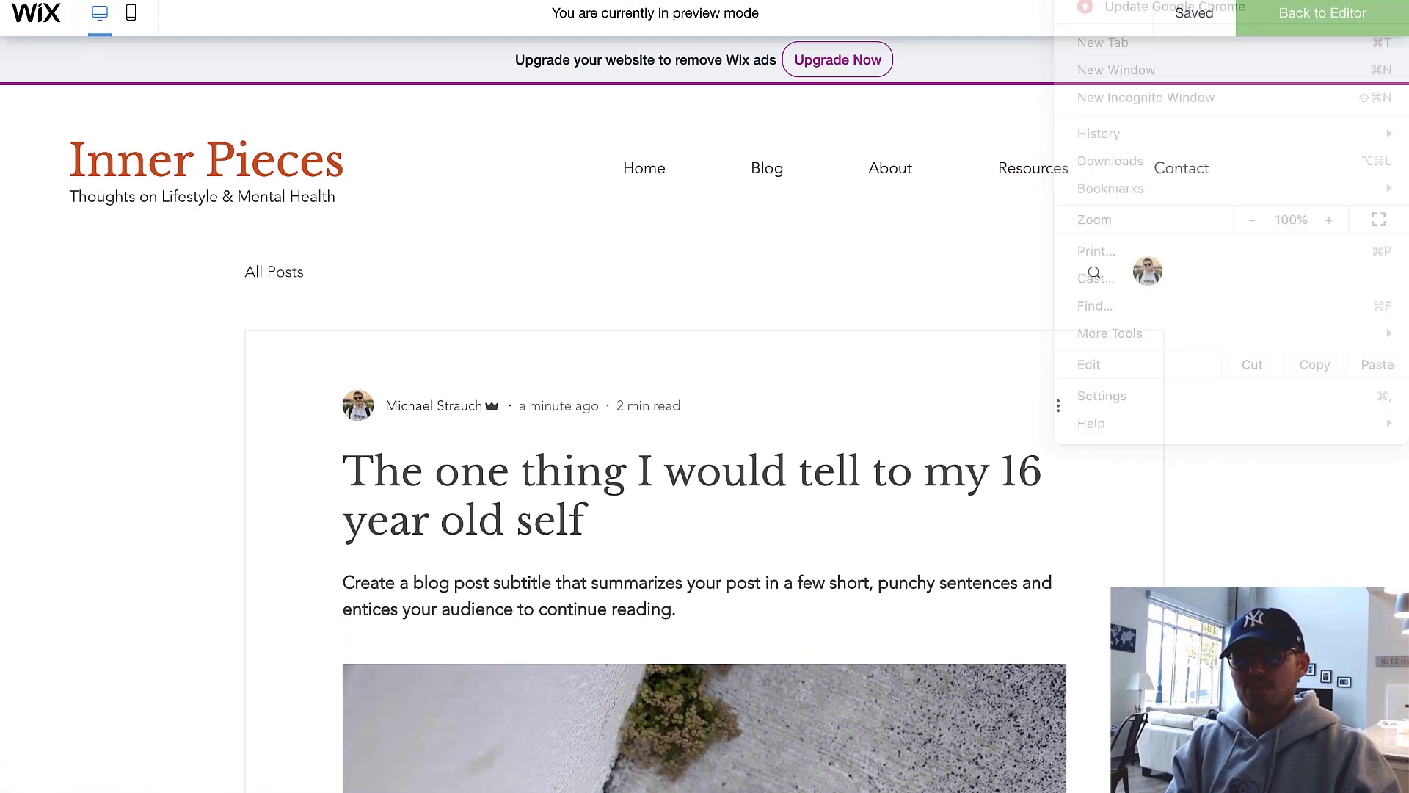
left_click(1351, 16)
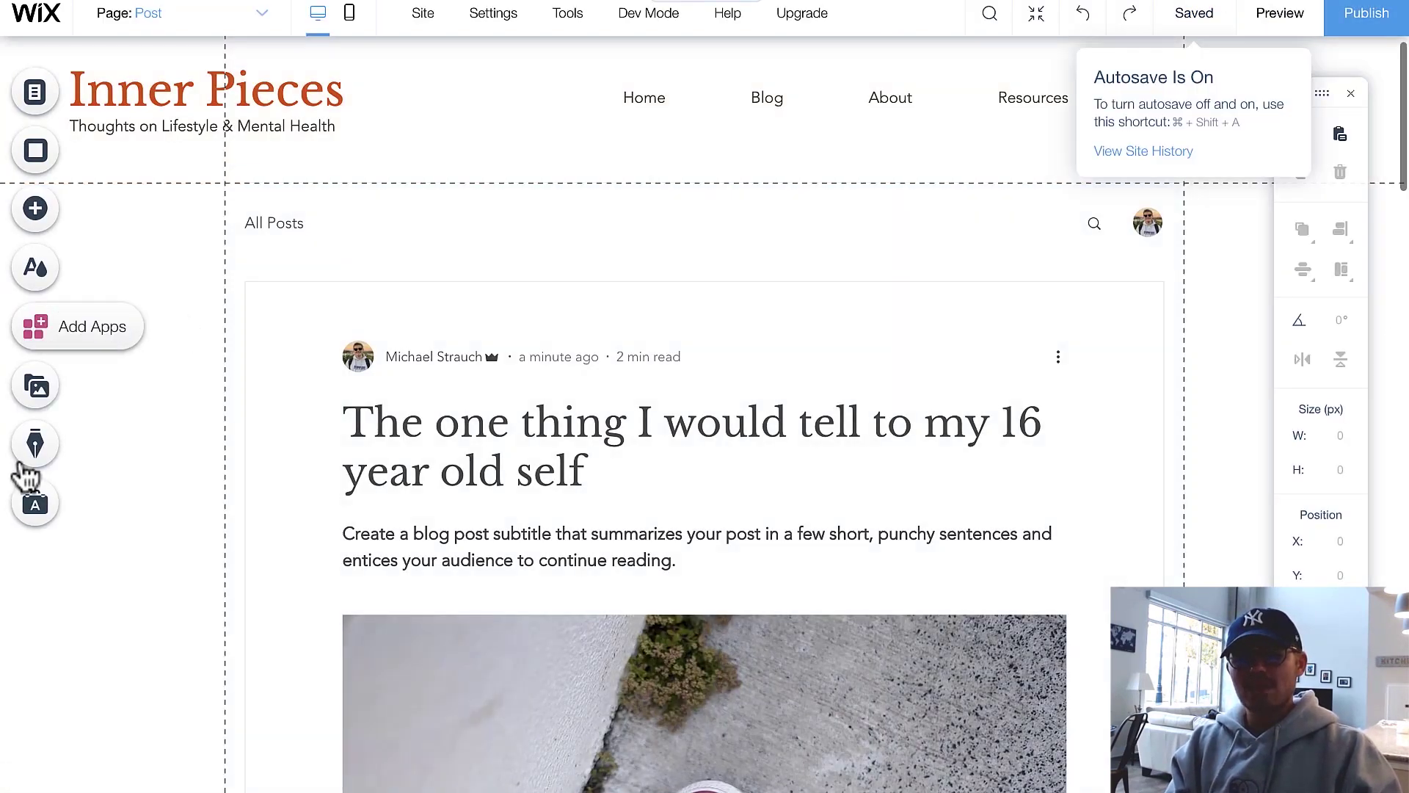
Step: Check the blog page list, then examine the display options of the post element on the Post page
left_click(33, 444)
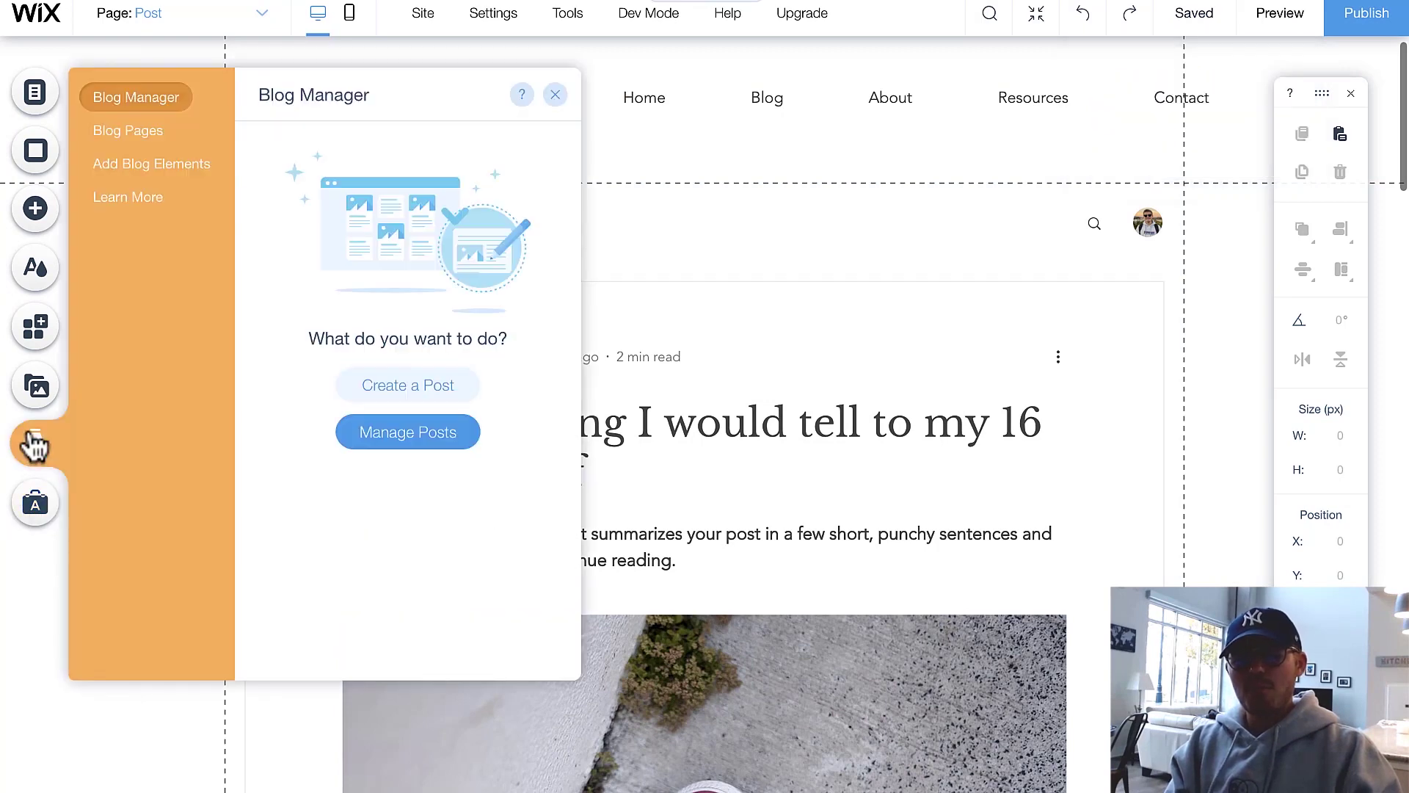
left_click(149, 134)
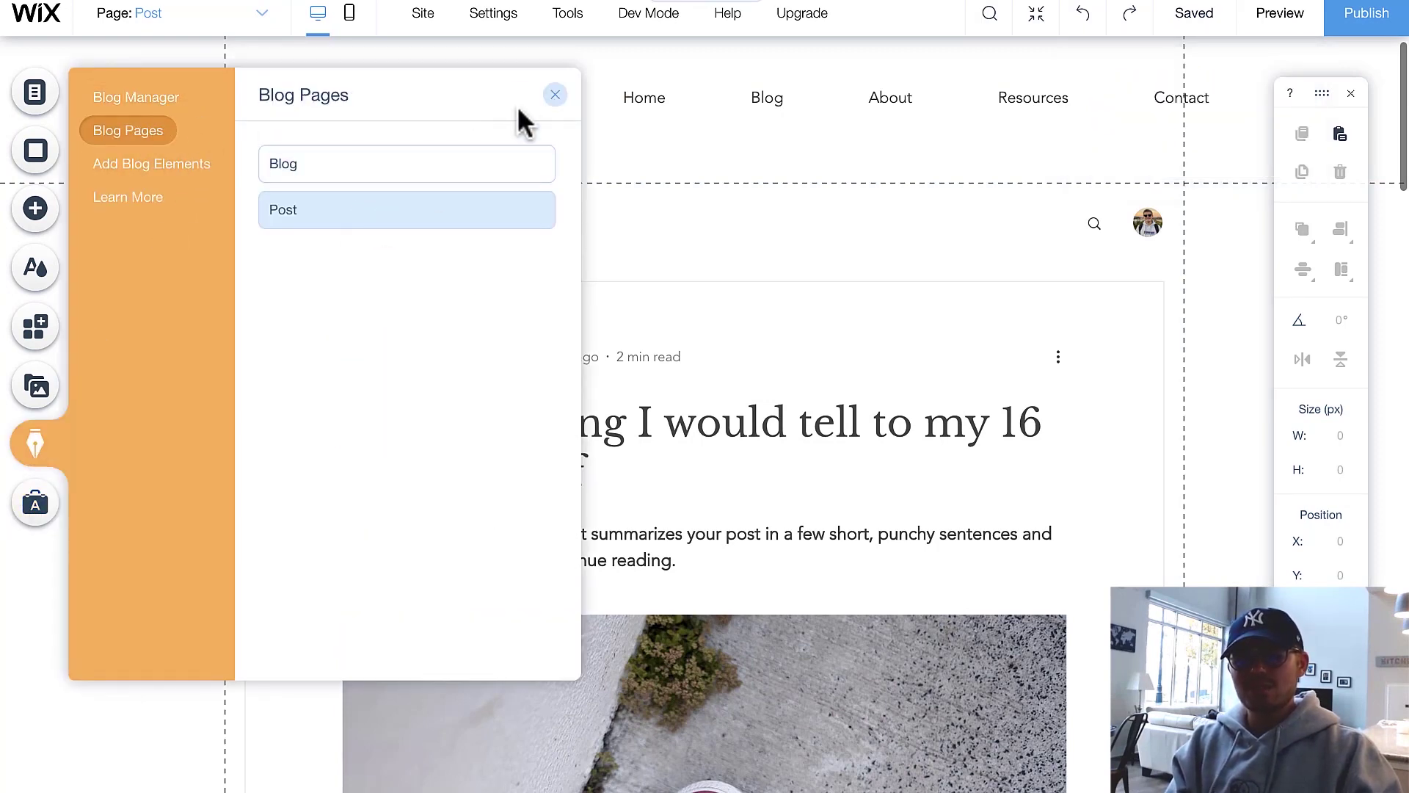
left_click(557, 95)
left_click(494, 367)
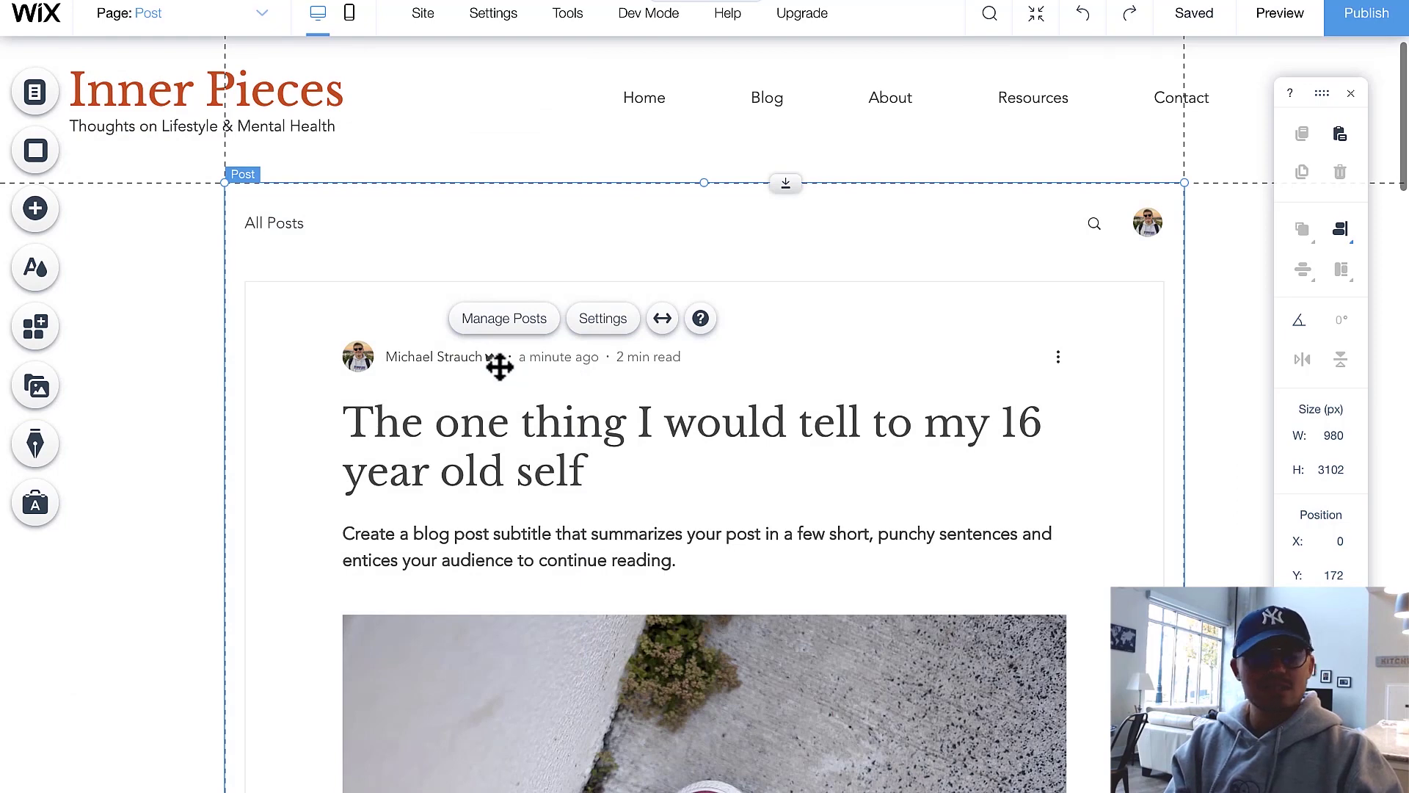
left_click(602, 320)
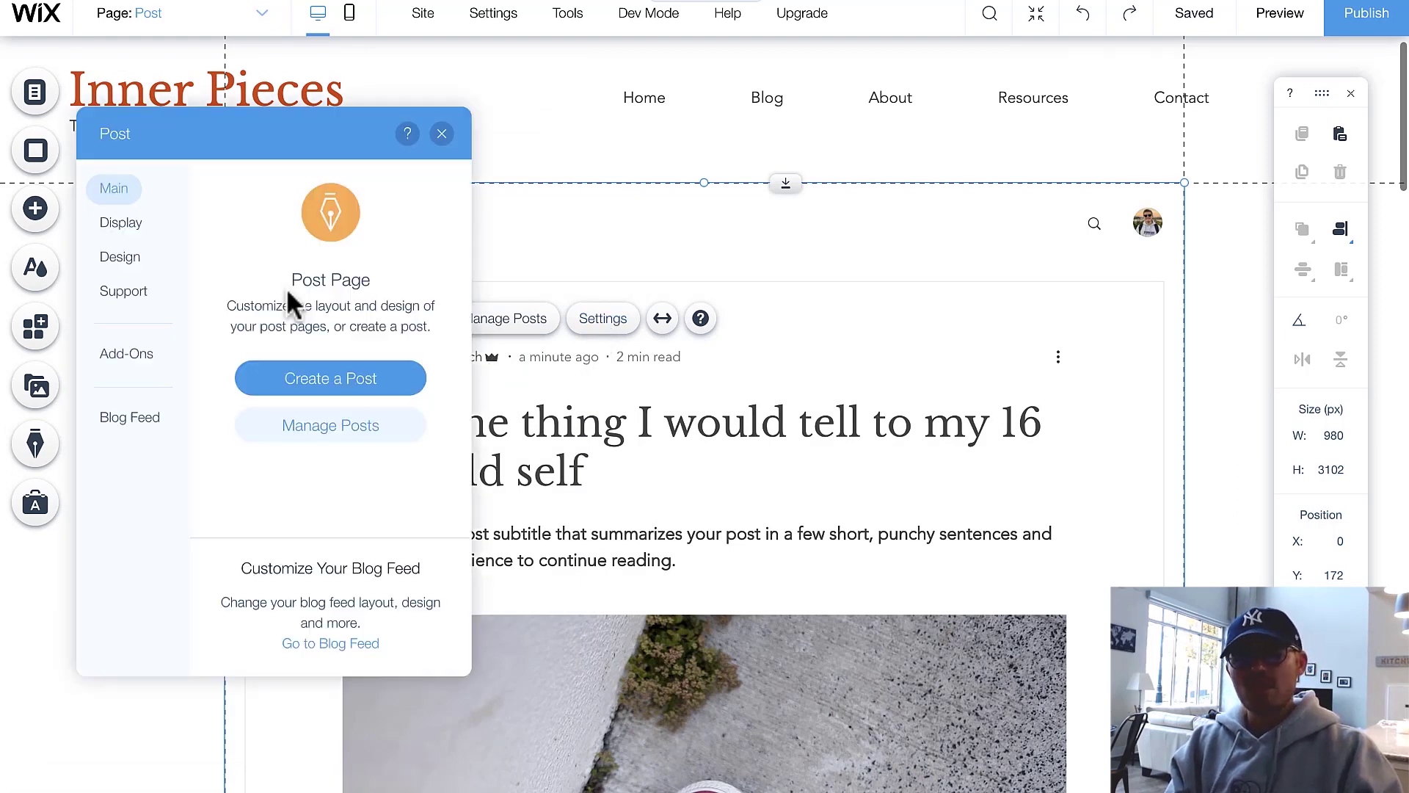
left_click(134, 223)
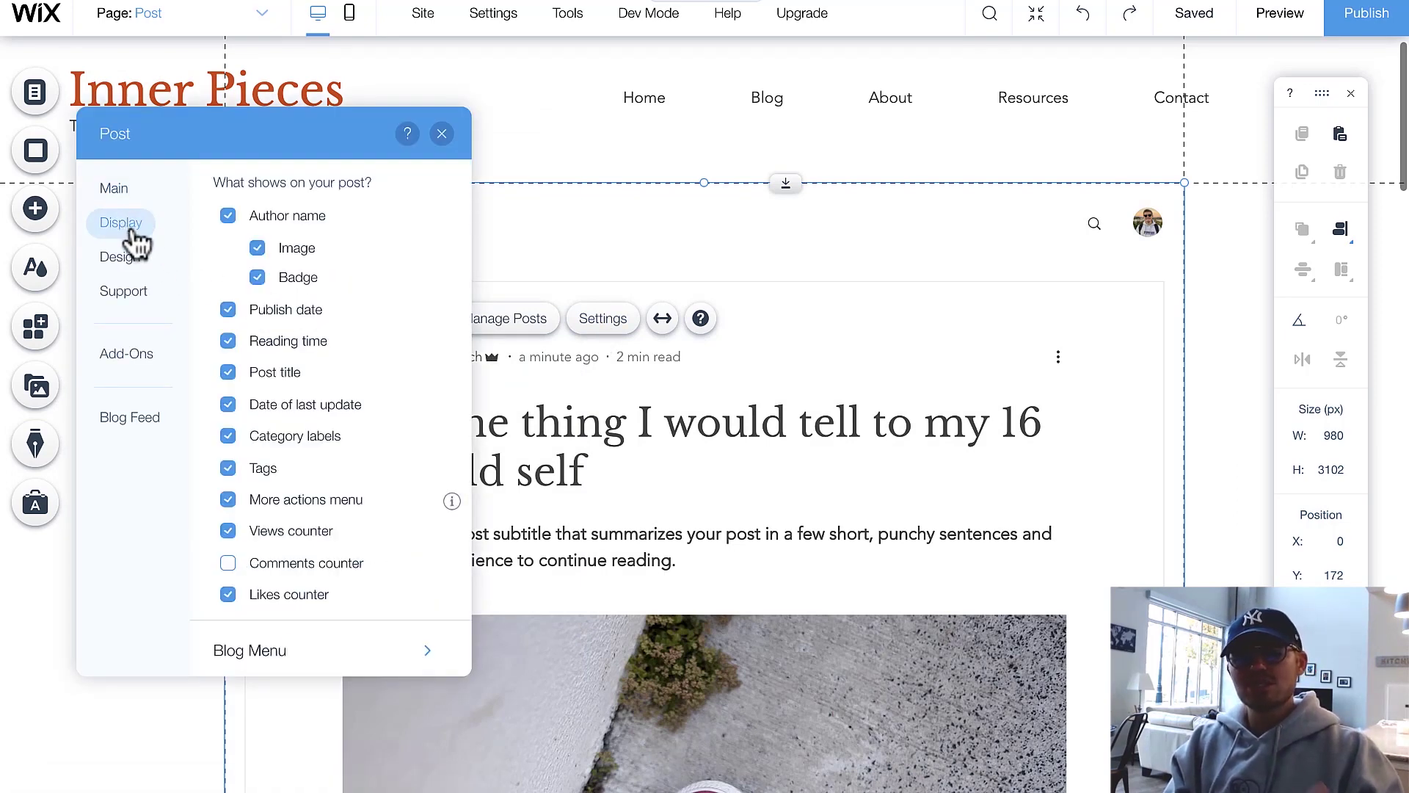
Step: Examine the post element's design settings, including headings, paragraph, post background and tags, and close its settings
left_click(138, 261)
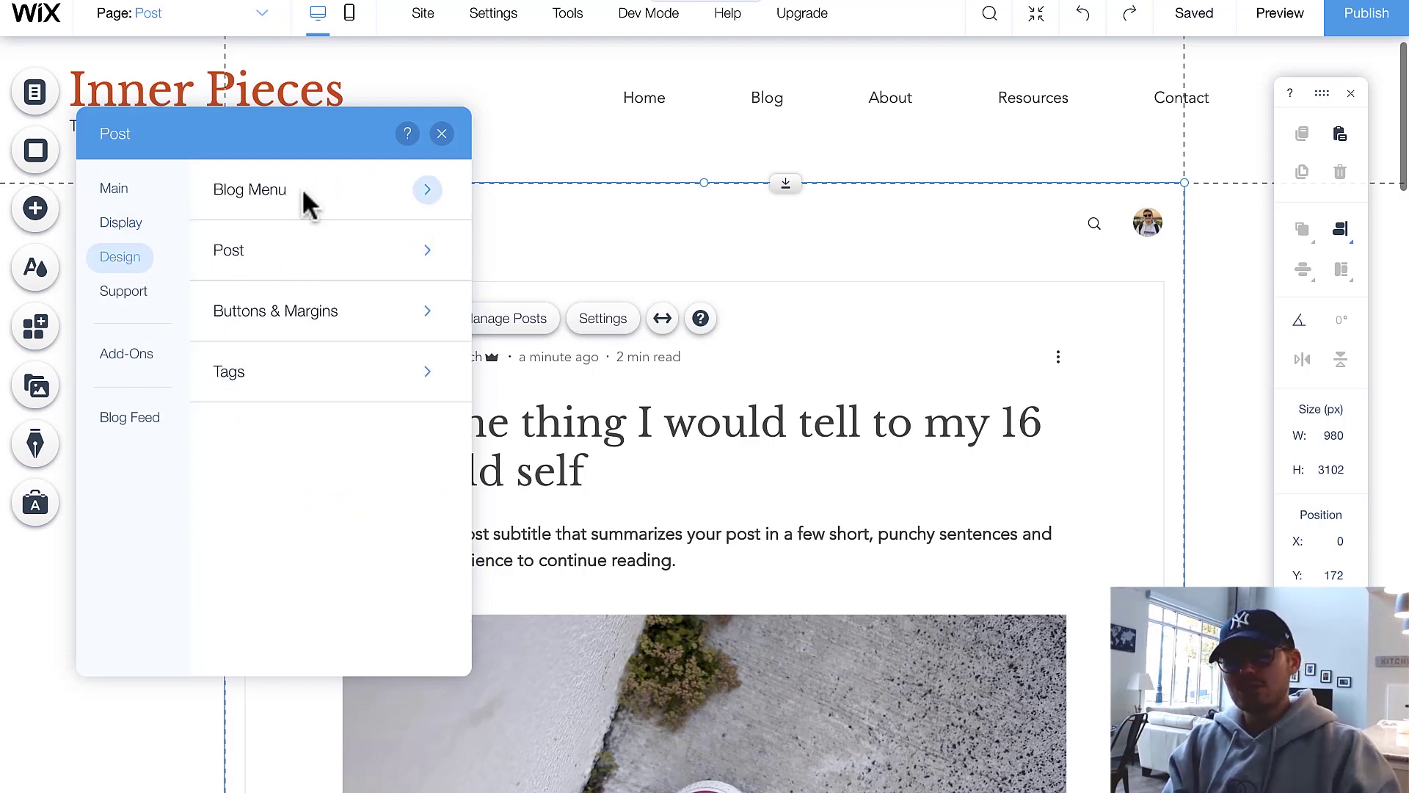
left_click(308, 206)
left_click(257, 192)
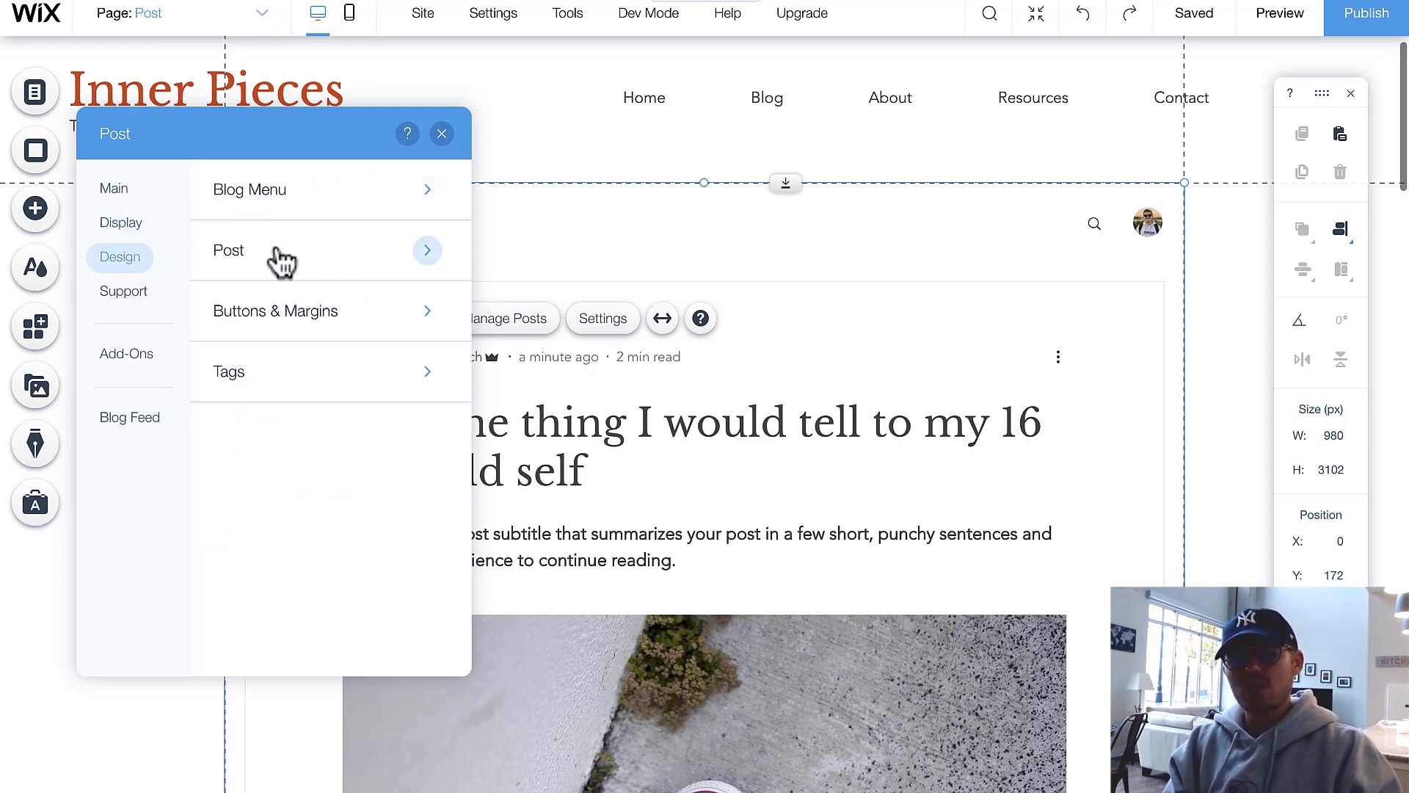
left_click(282, 263)
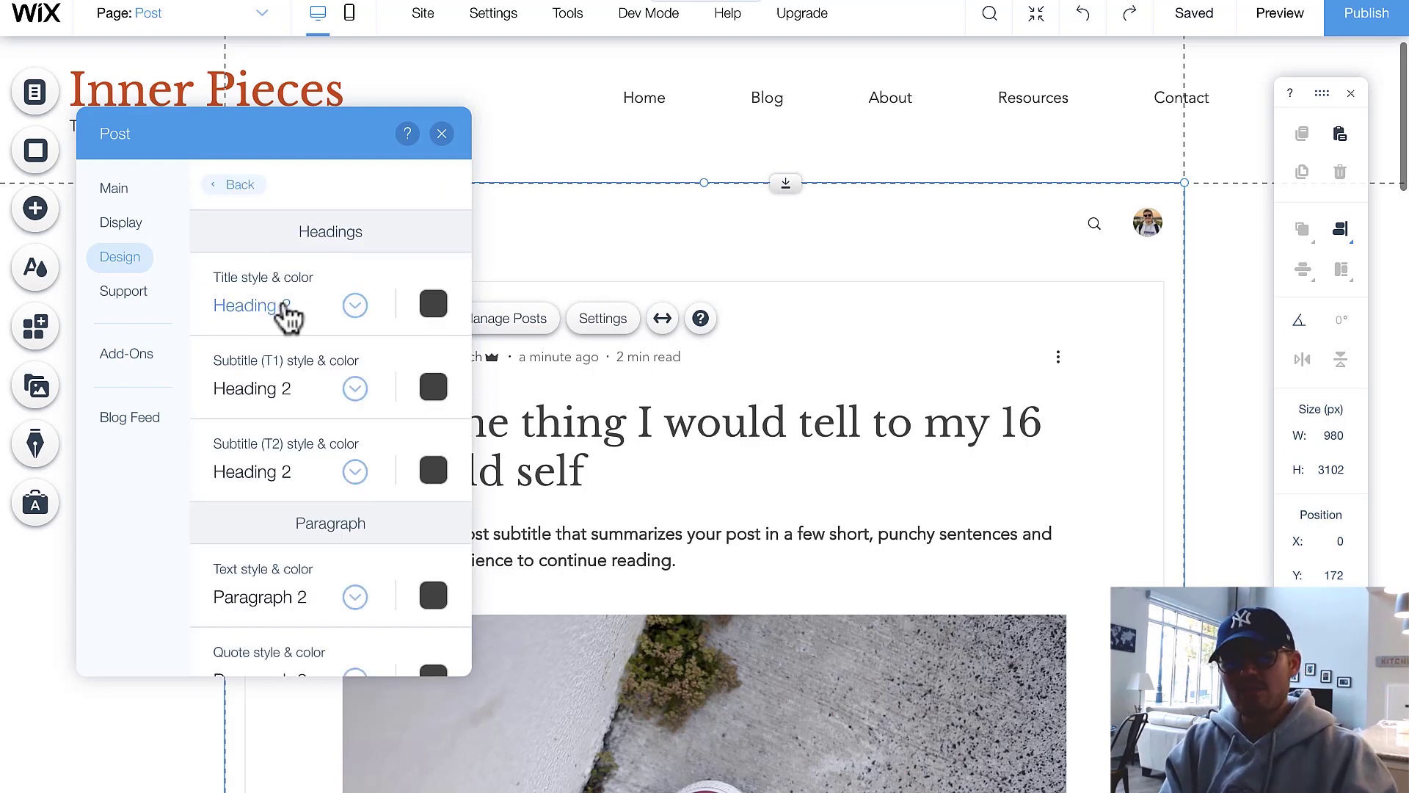
scroll(299, 565, "down", 5)
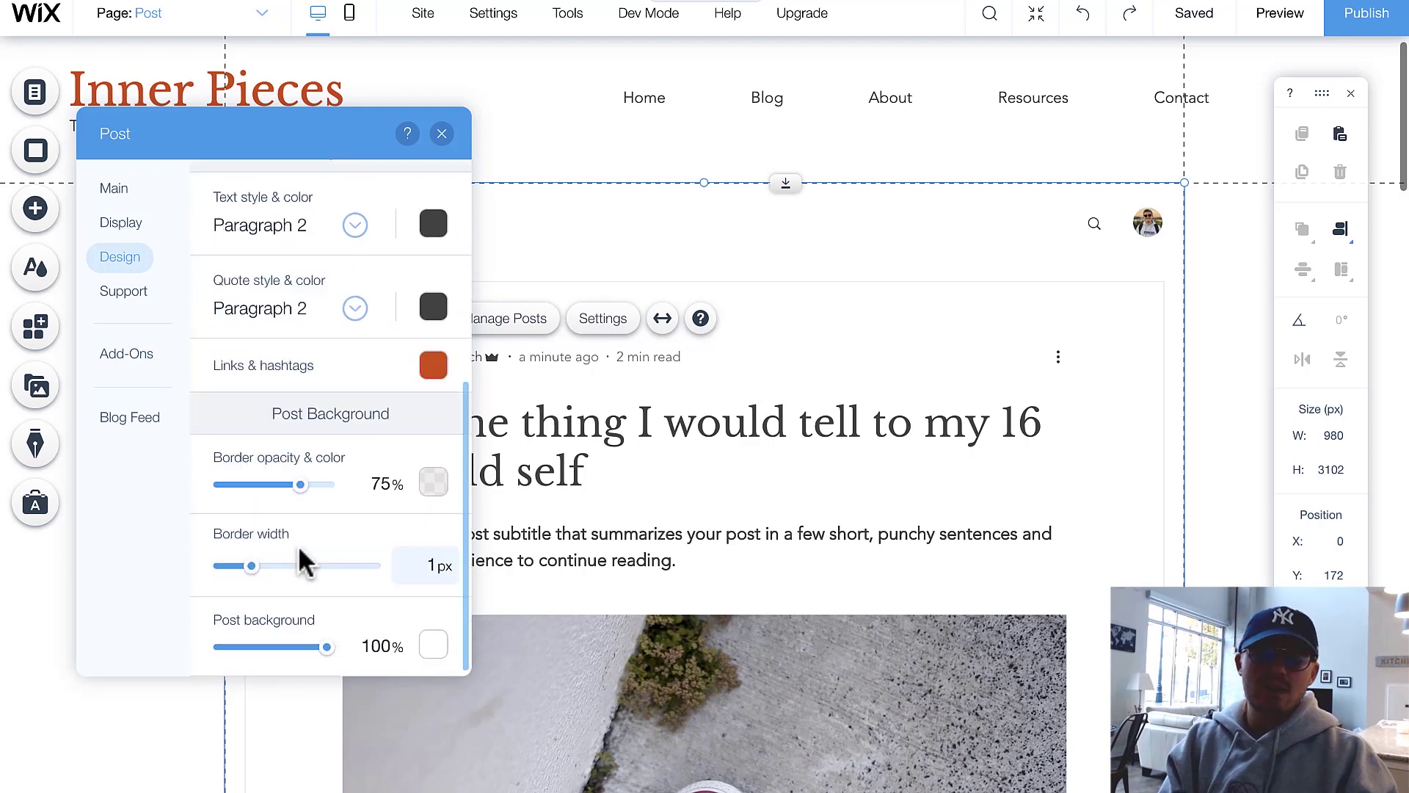
scroll(213, 279, "up", 6)
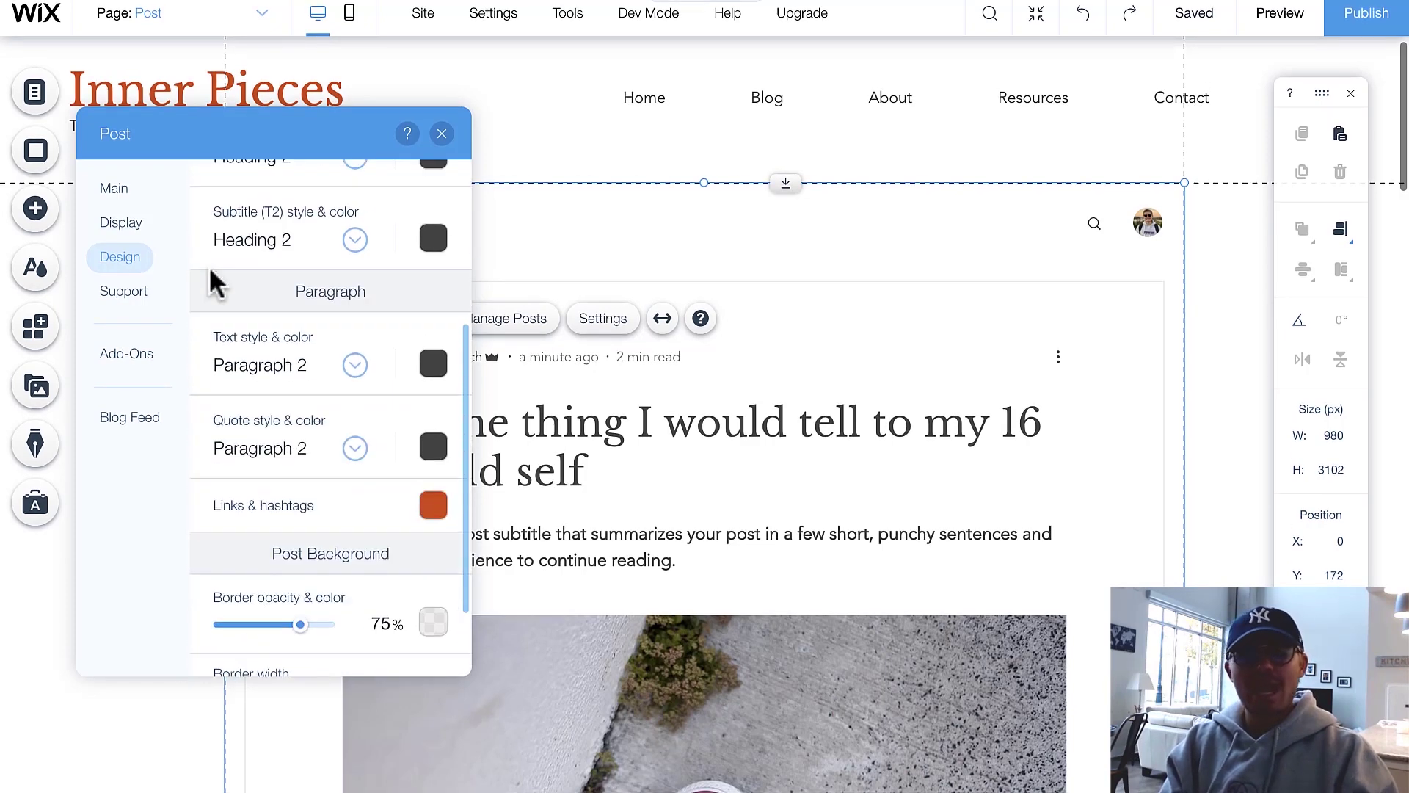
left_click(223, 192)
left_click(283, 369)
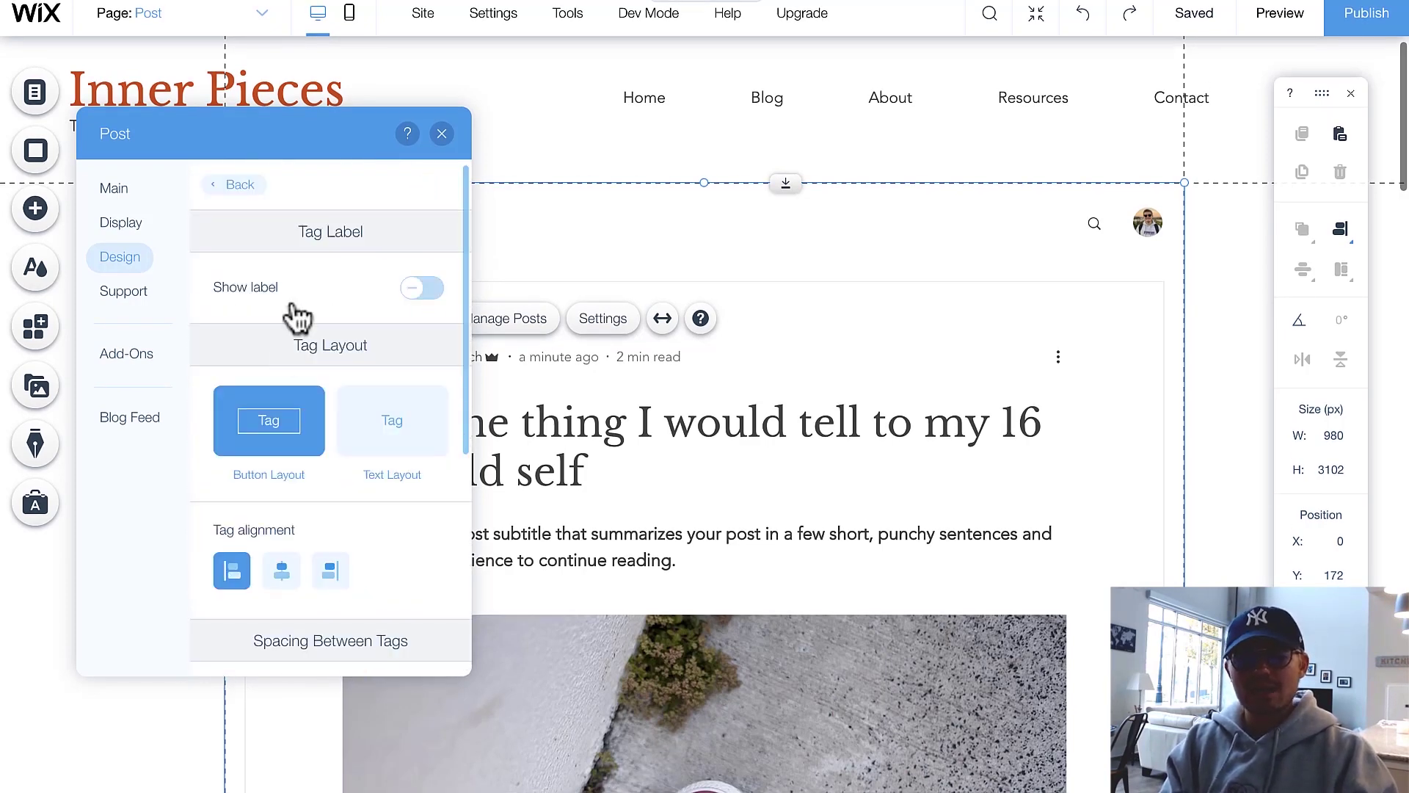
left_click(234, 192)
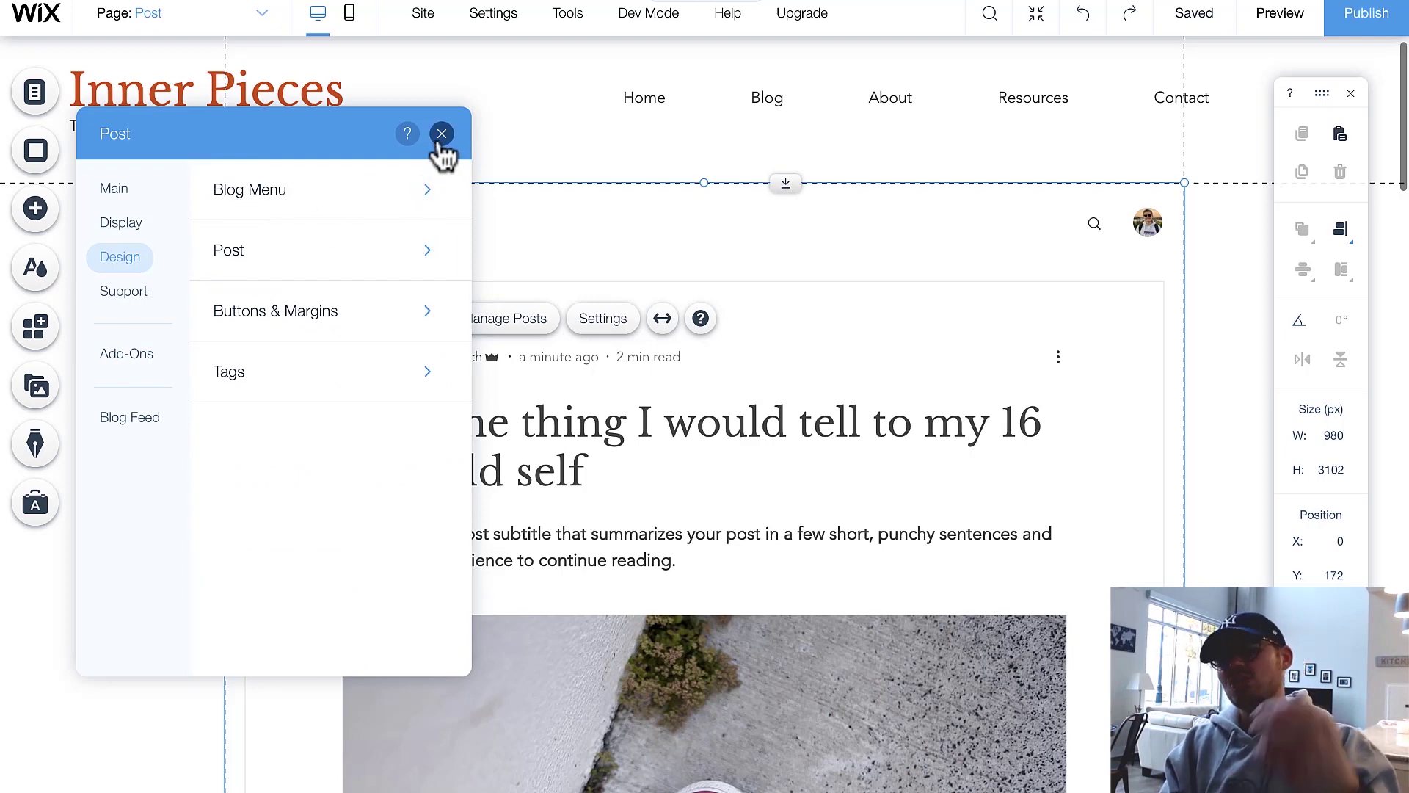
left_click(442, 135)
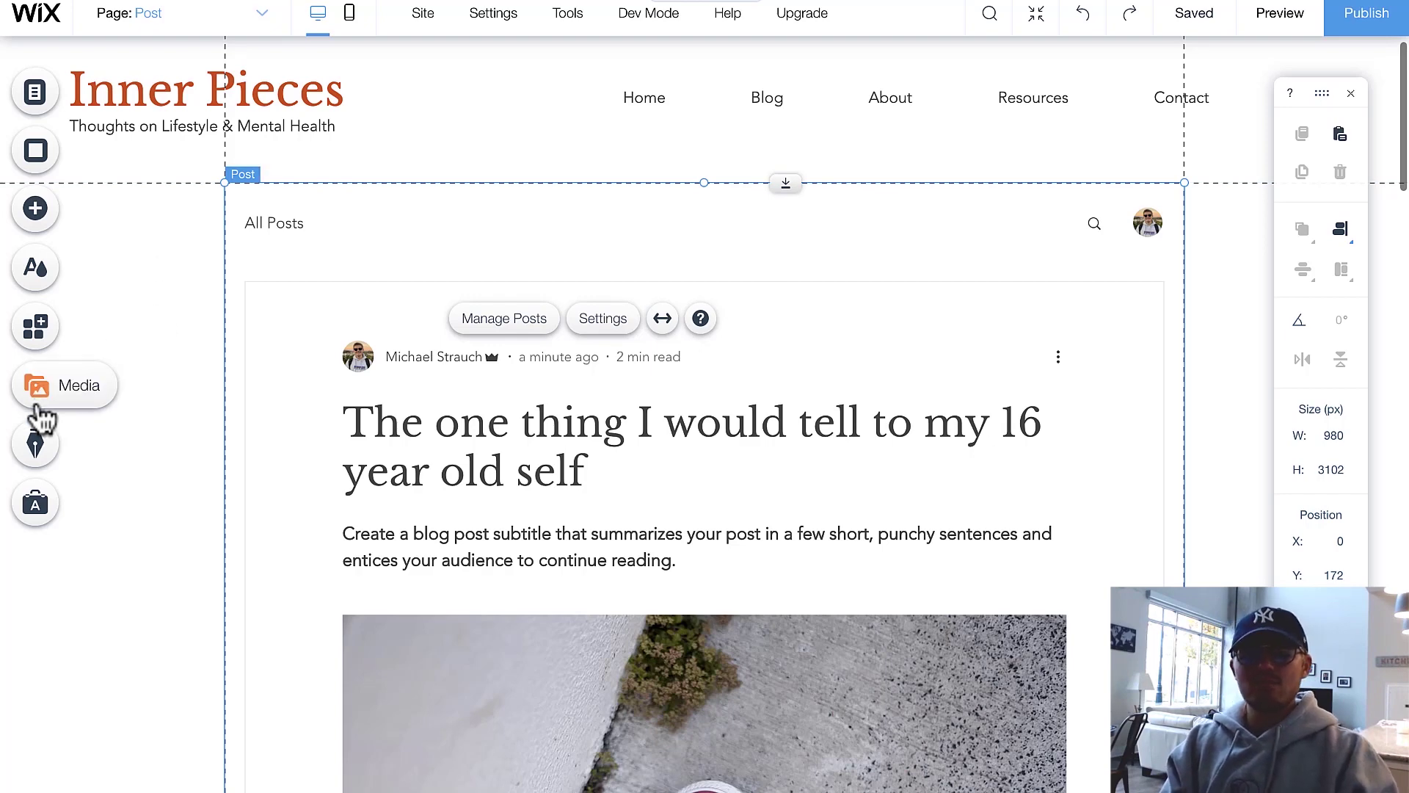
Step: Open the blog's post management dashboard and look through the list of published posts
left_click(35, 447)
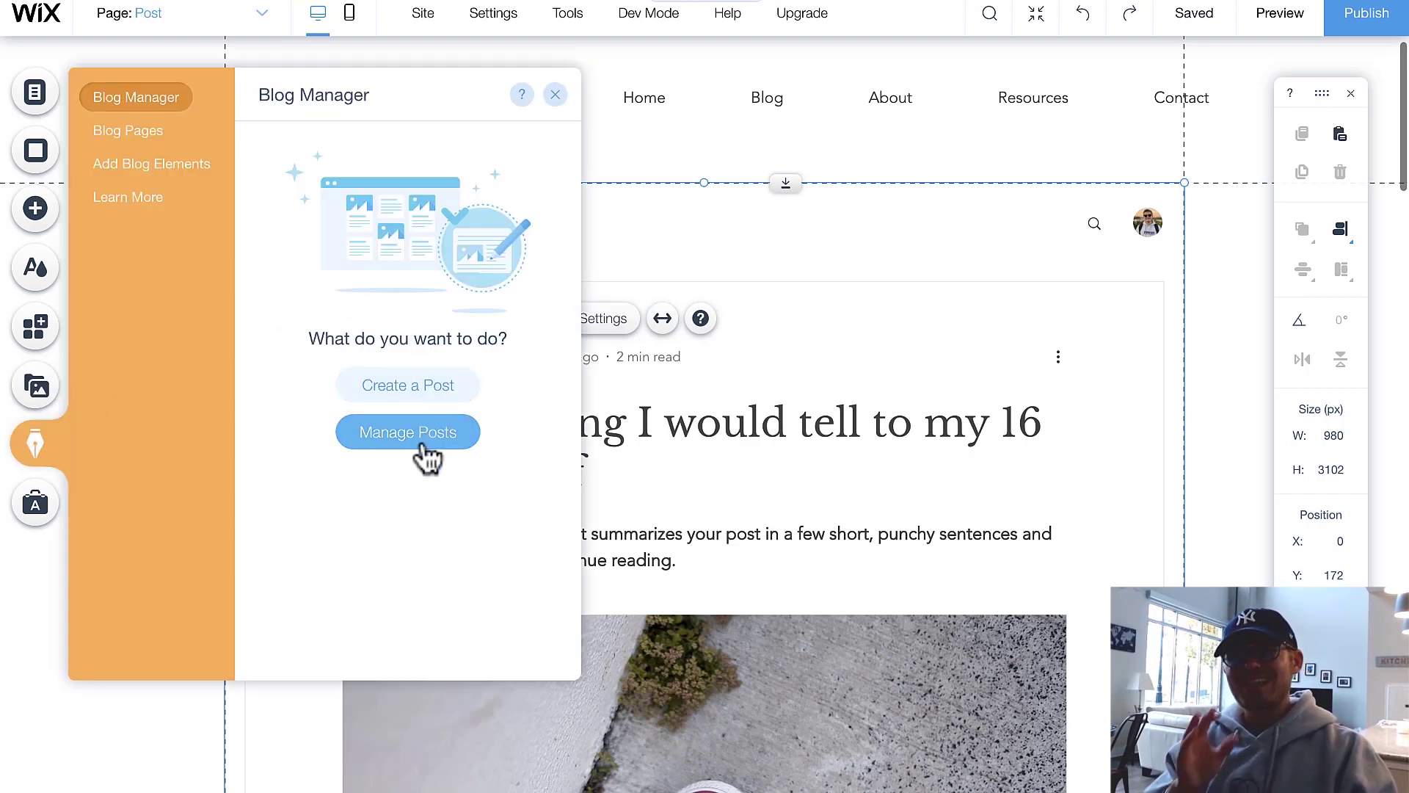
left_click(427, 455)
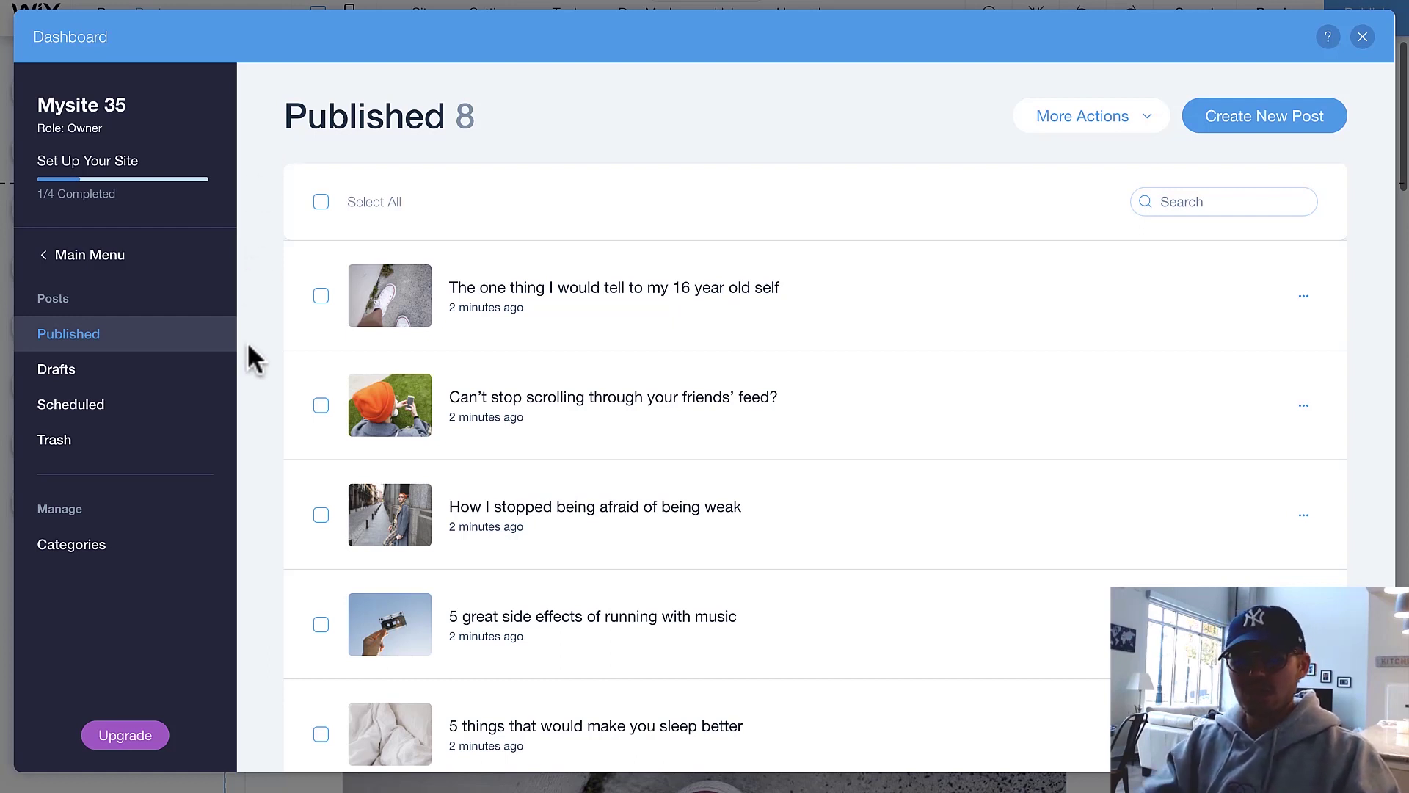
scroll(323, 199, "down", 2)
scroll(319, 196, "up", 2)
scroll(305, 257, "down", 3)
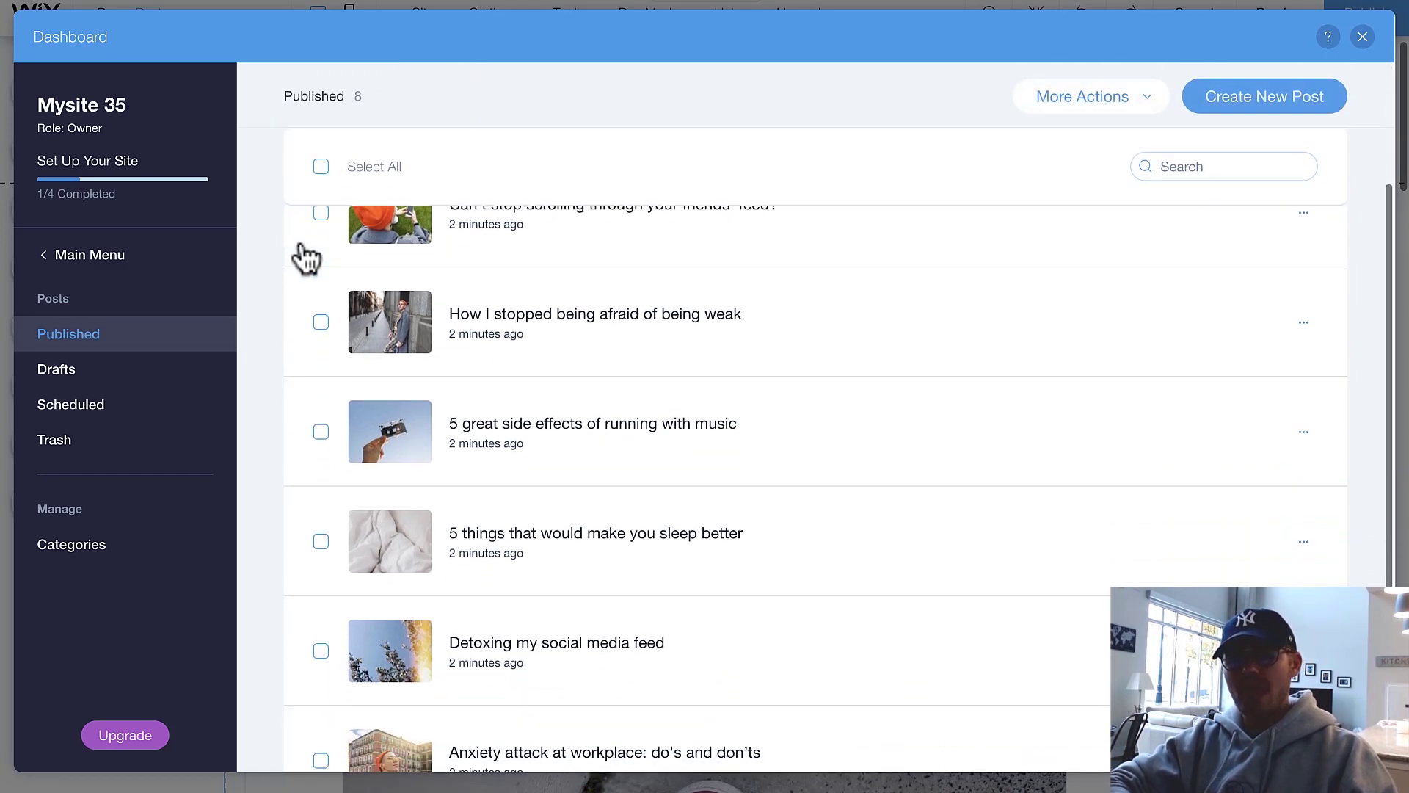
scroll(283, 512, "down", 3)
scroll(283, 512, "up", 5)
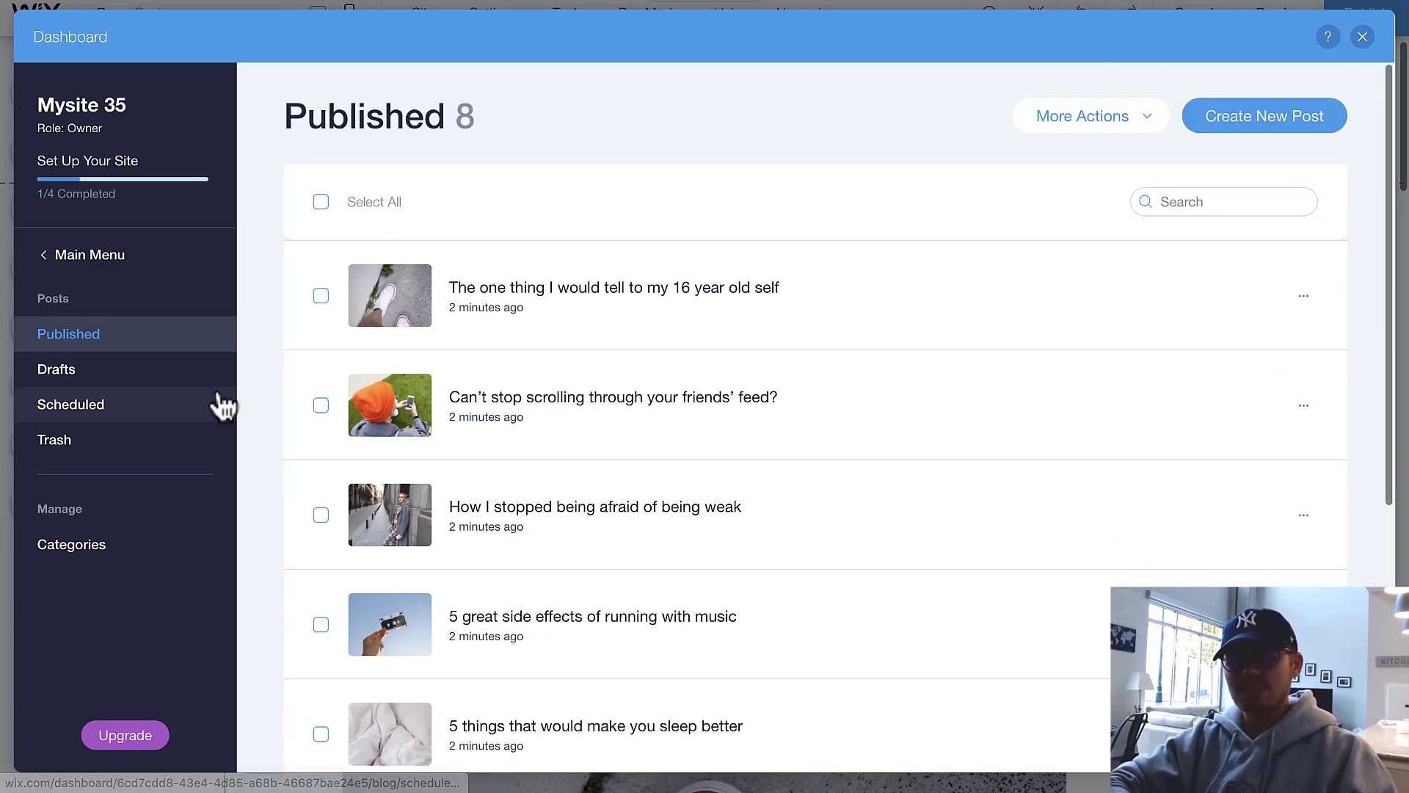
Step: Check the Drafts, Scheduled and Trash lists of the blog's posts
left_click(146, 372)
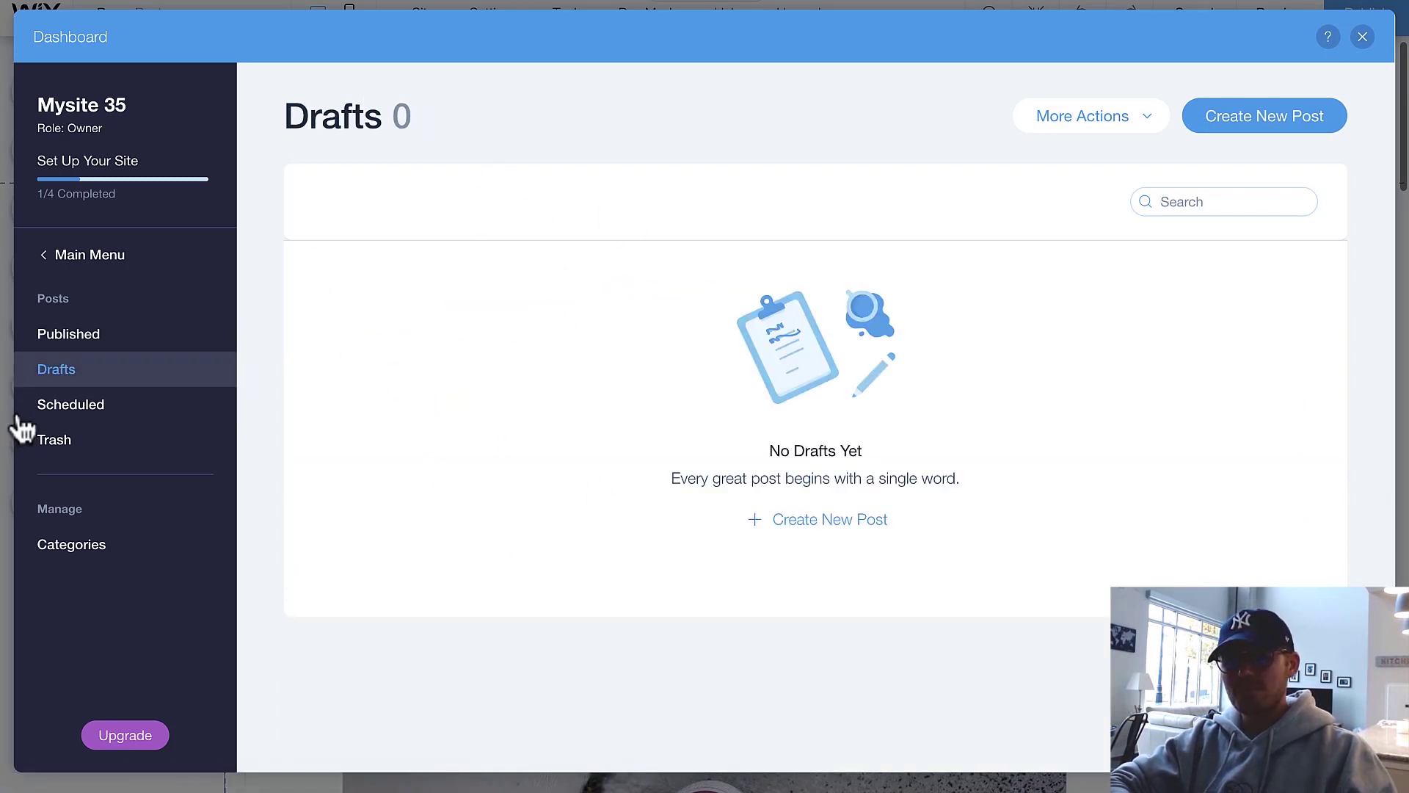
left_click(88, 403)
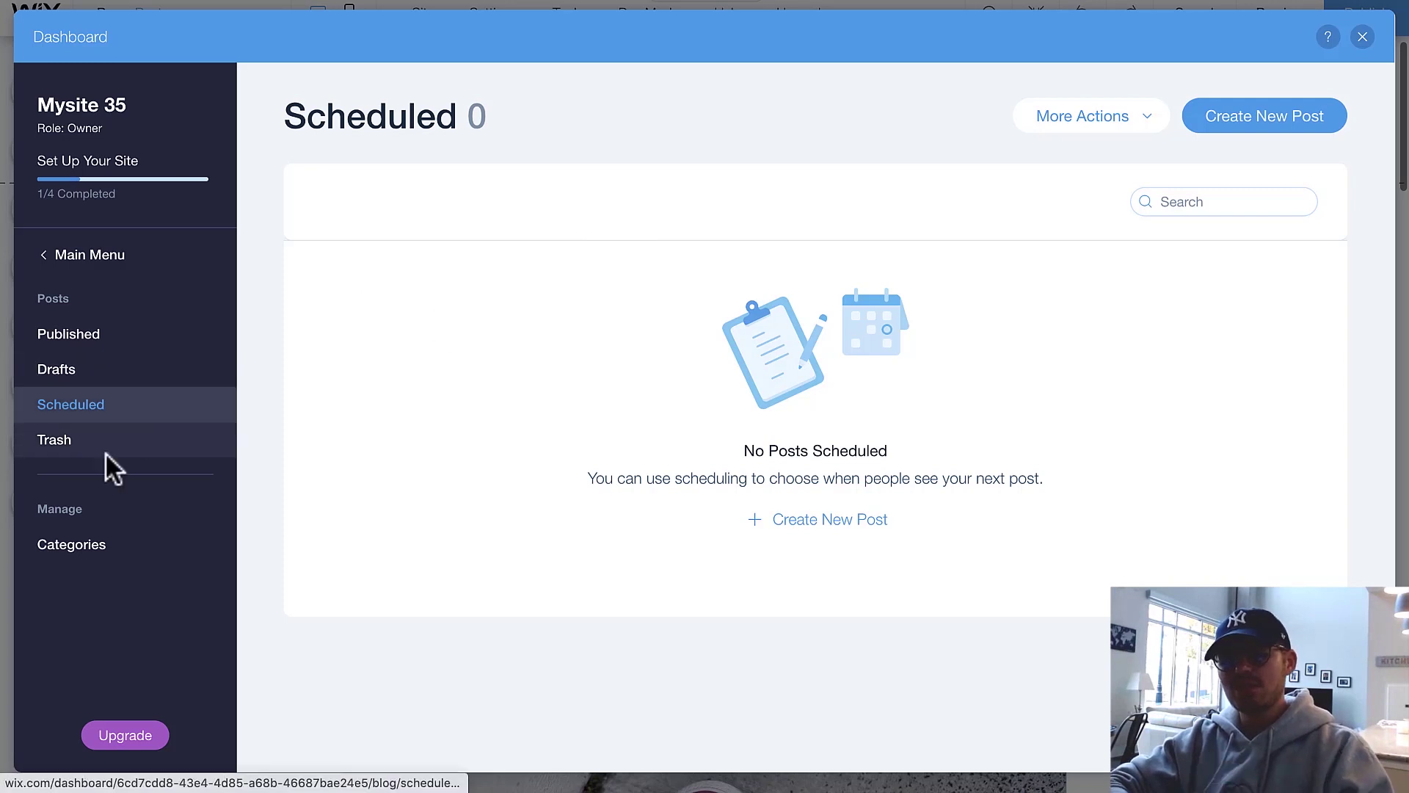
left_click(59, 444)
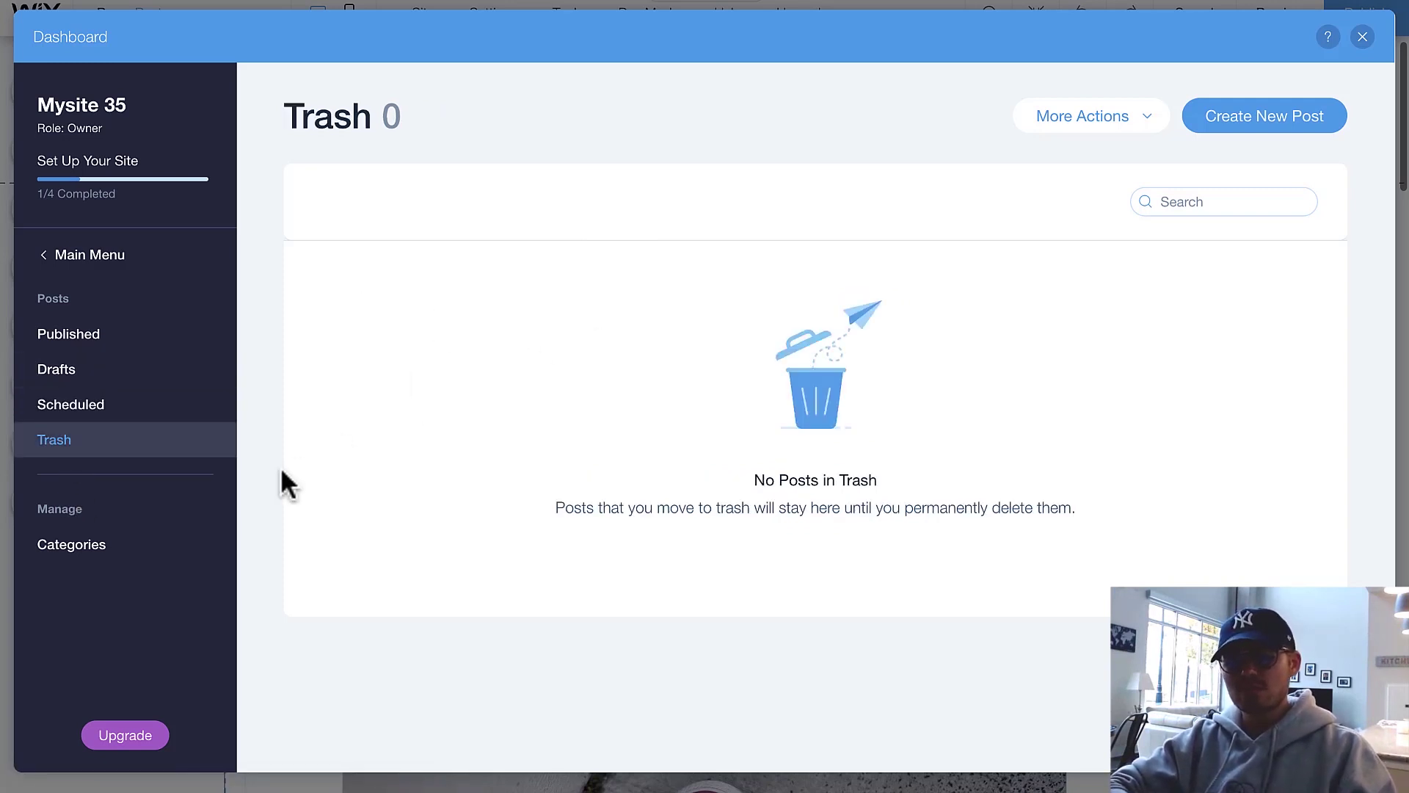
Step: Open the blog's categories, examine the label, URL slug and SEO fields of a new category, and cancel its creation
left_click(86, 559)
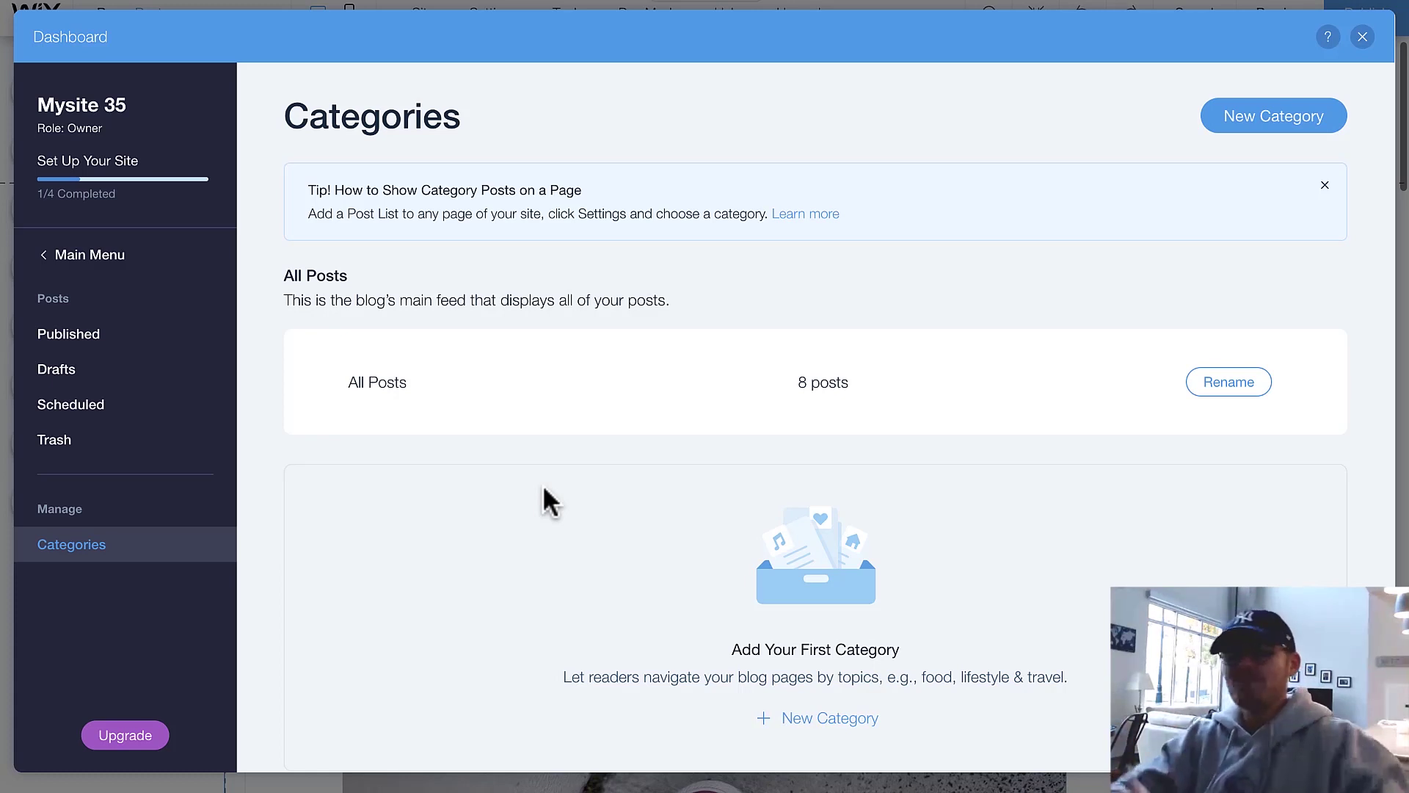
left_click(1255, 117)
scroll(818, 403, "down", 1)
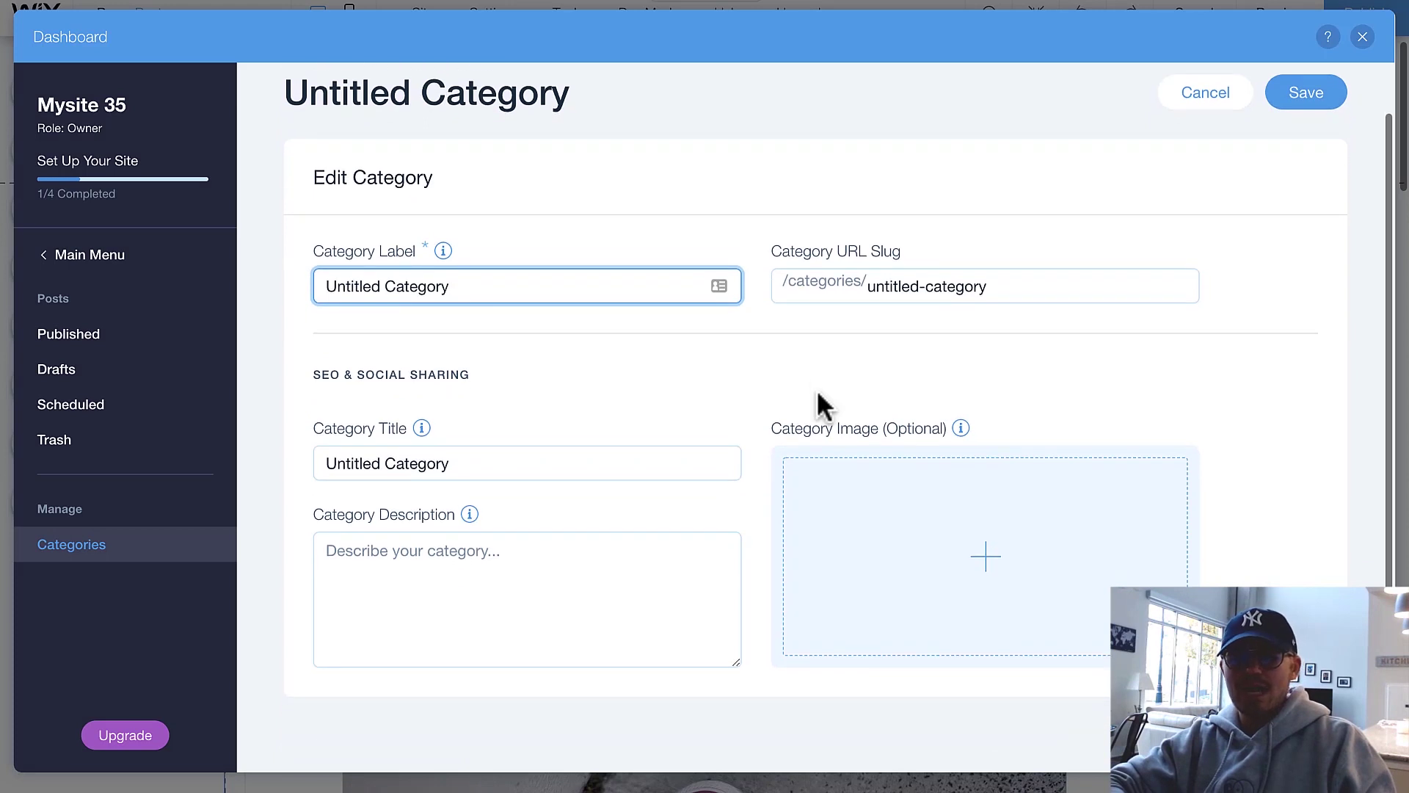
left_click(996, 277)
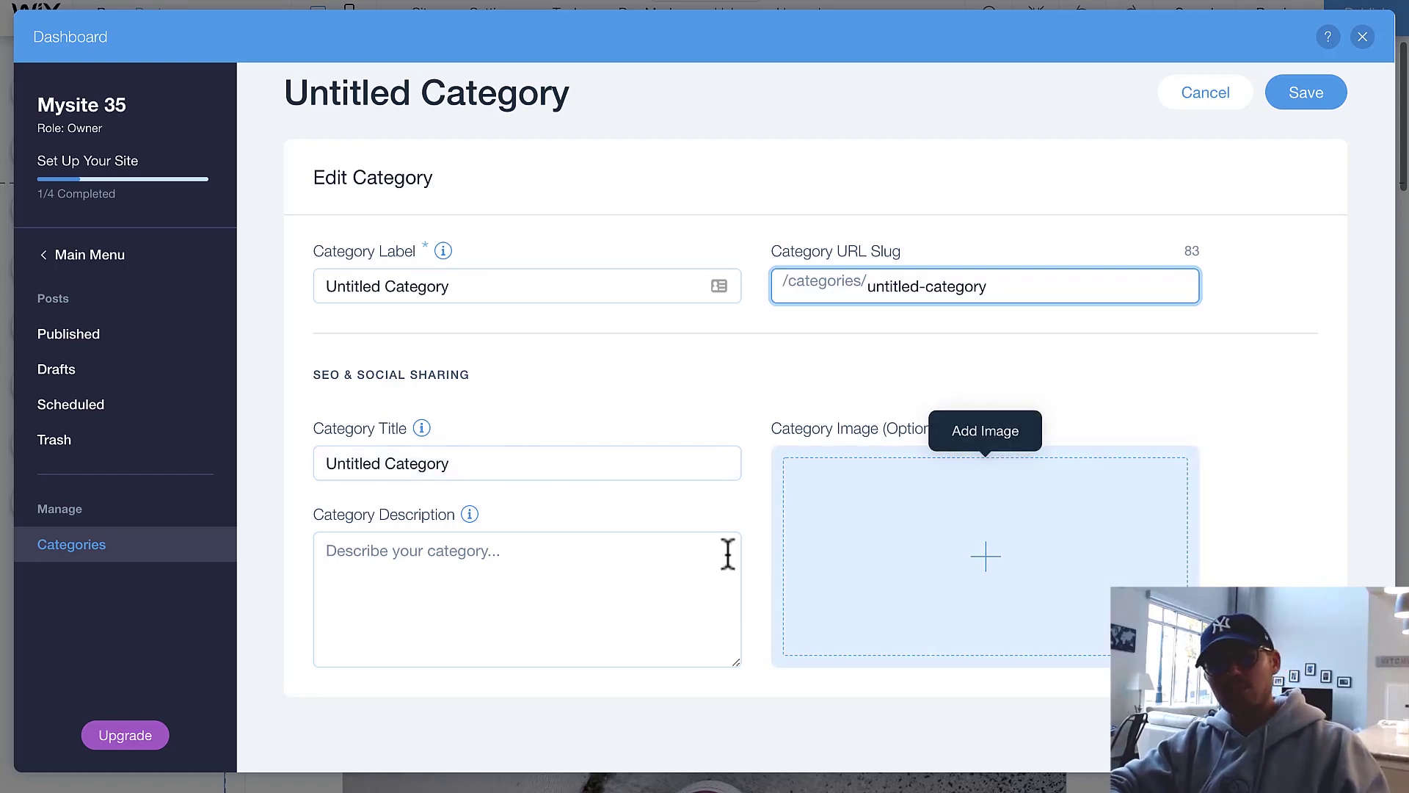
scroll(561, 539, "up", 2)
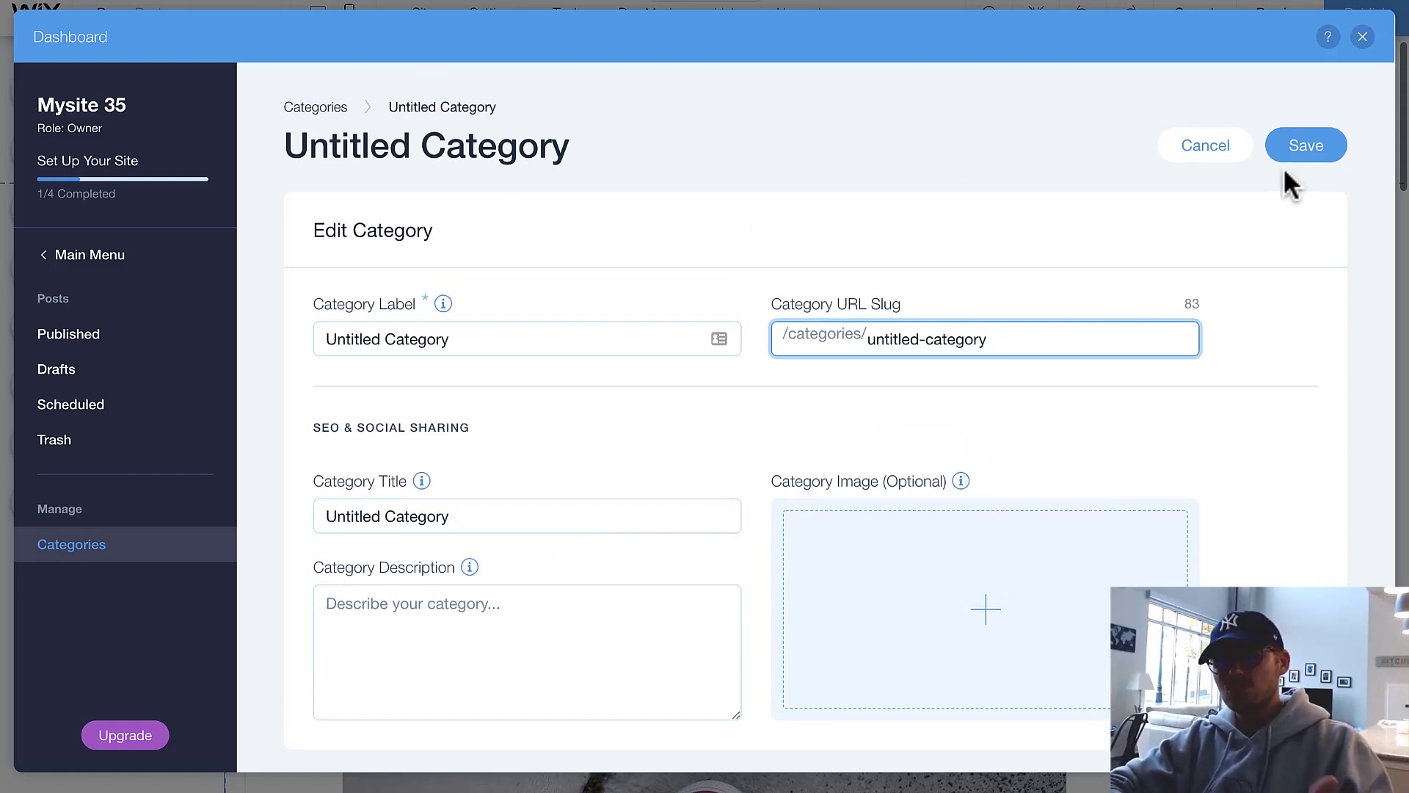
left_click(1224, 158)
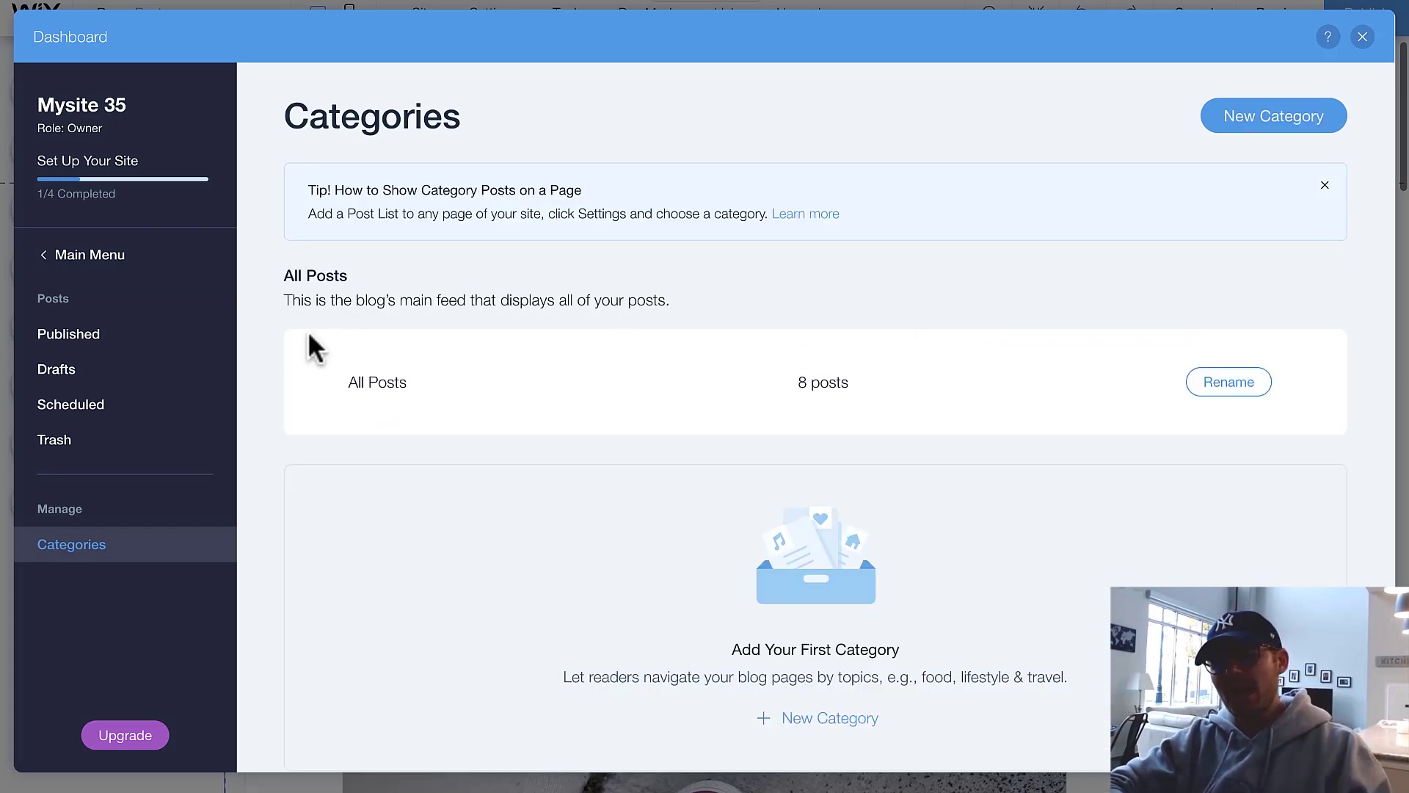
Step: Return to the published posts list and check which additional blog actions are offered
left_click(95, 345)
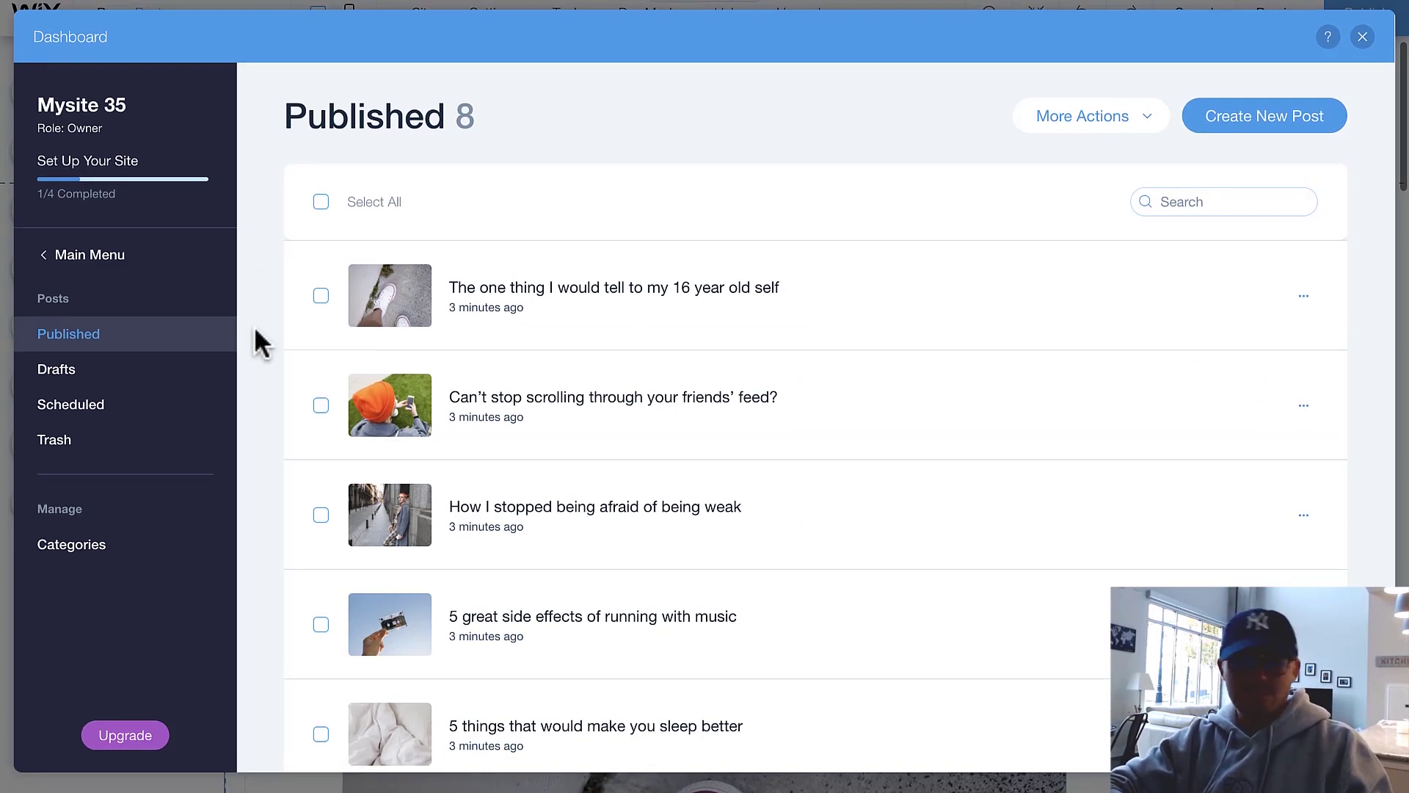
left_click(1093, 118)
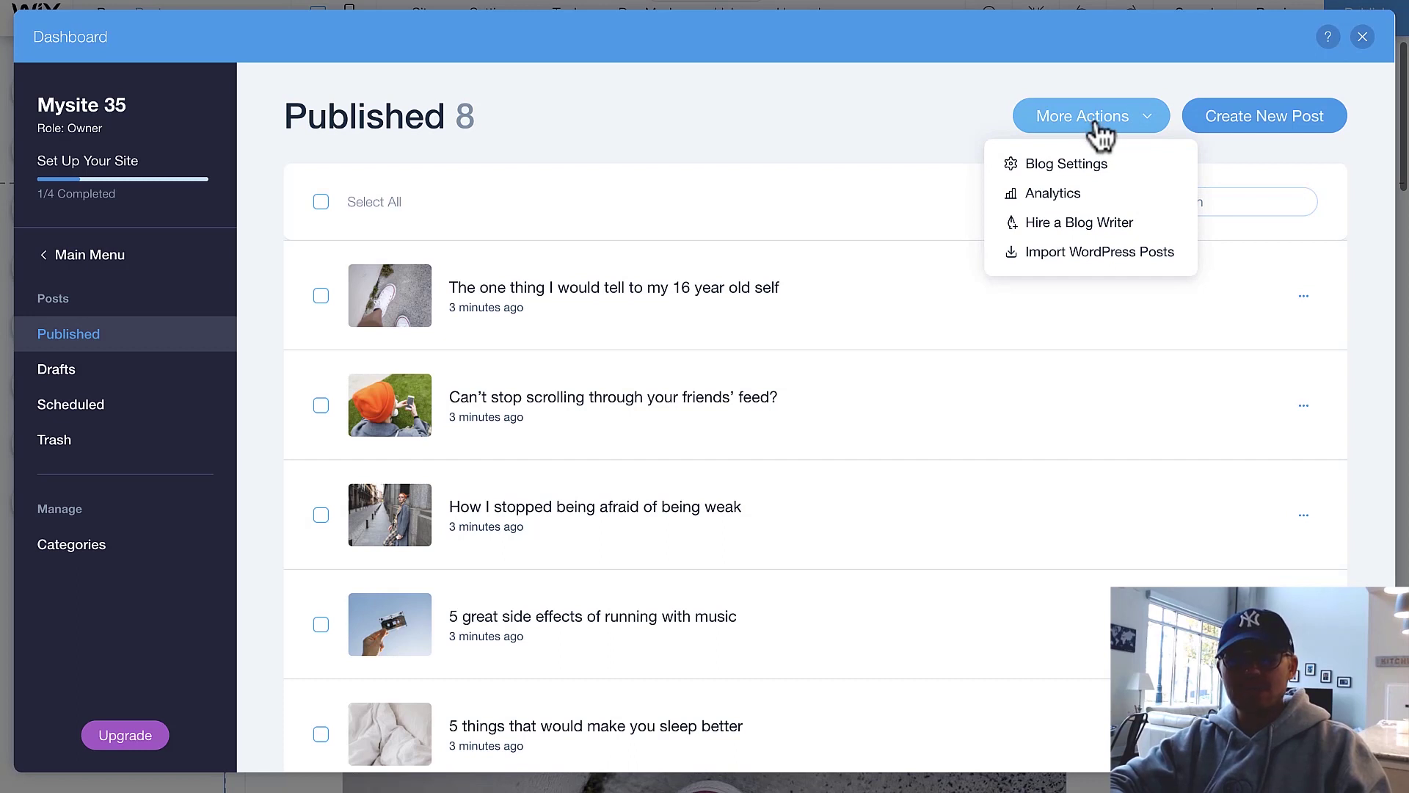
left_click(1100, 130)
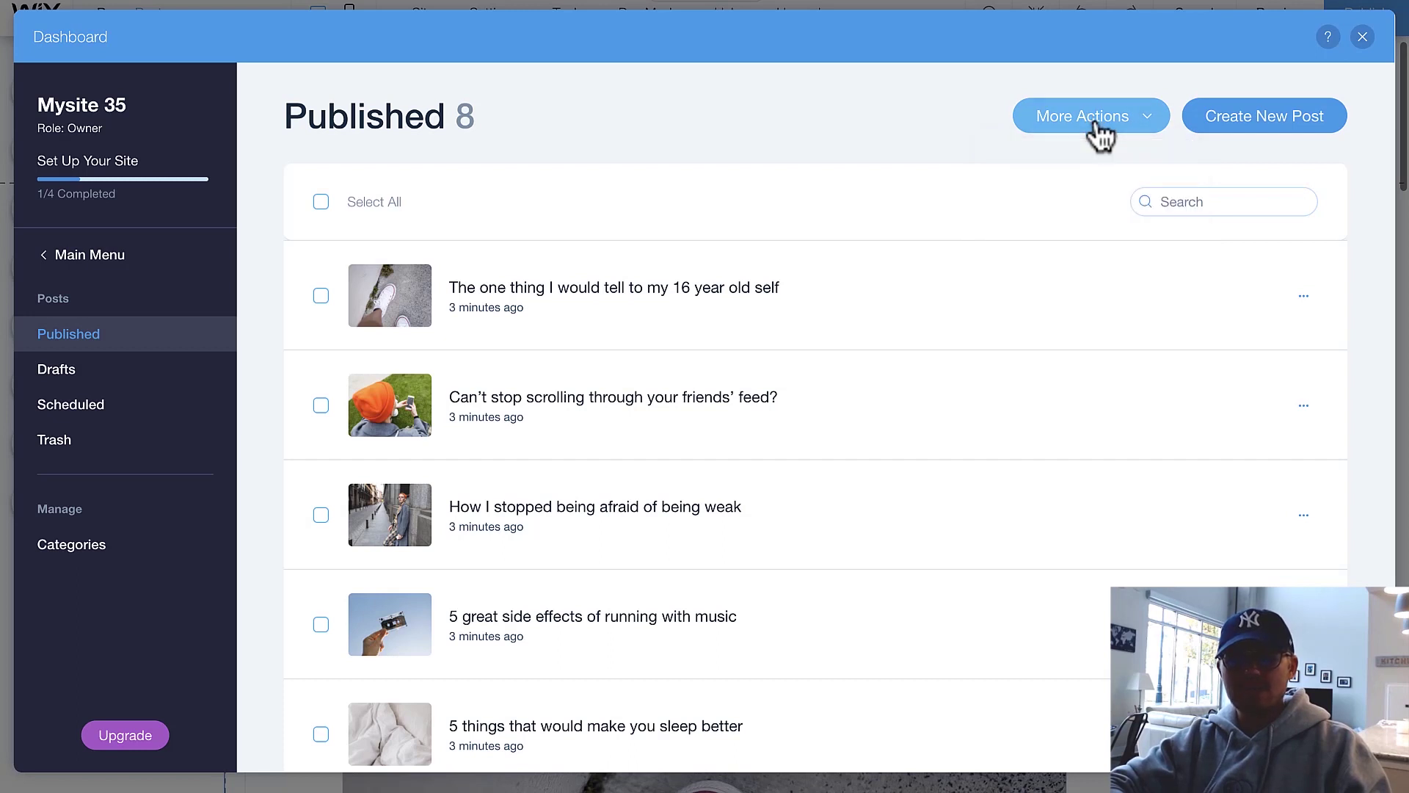
Step: Create a new blog post titled "Catchy Title" with the body text "sdhsjkdasjkd" followed by a new line
left_click(1263, 121)
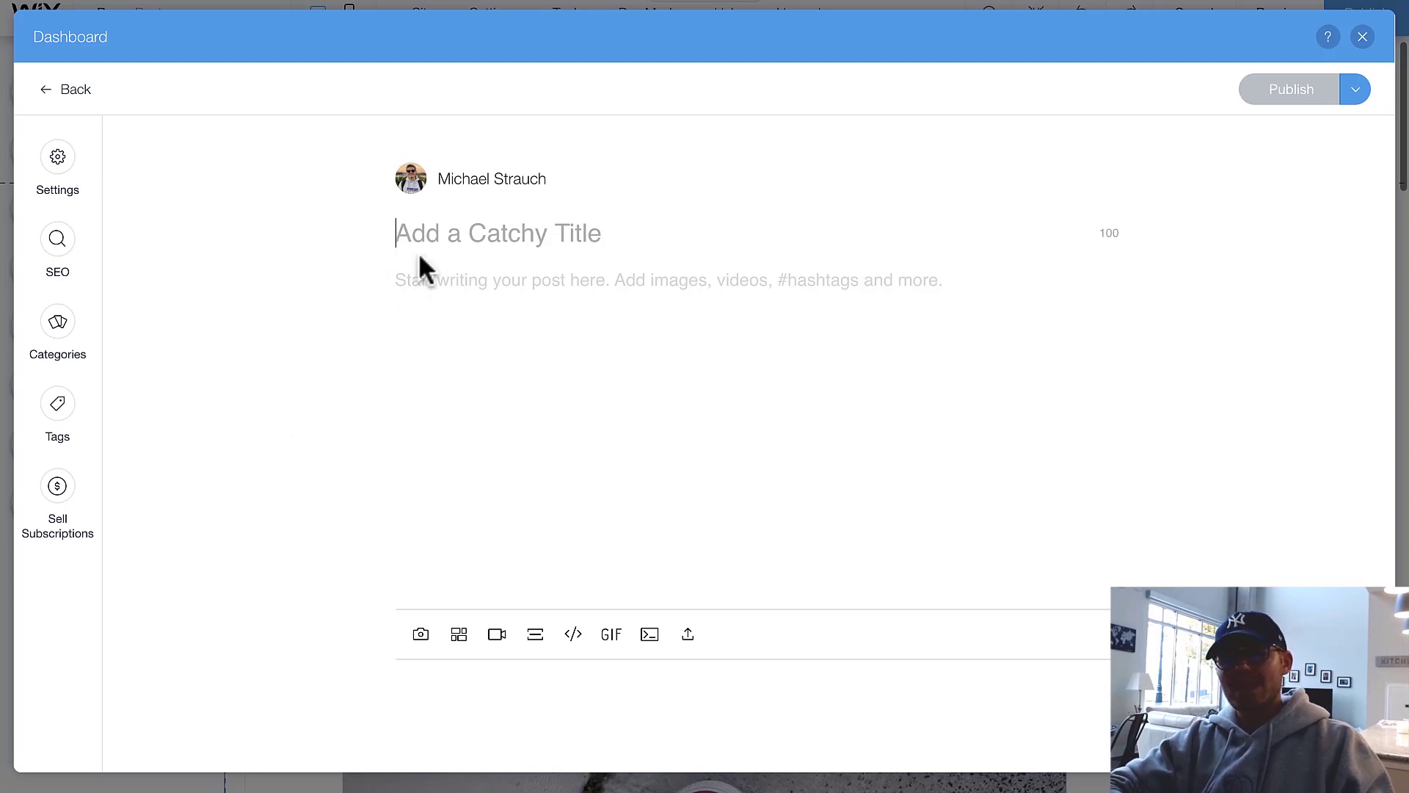
left_click(526, 325)
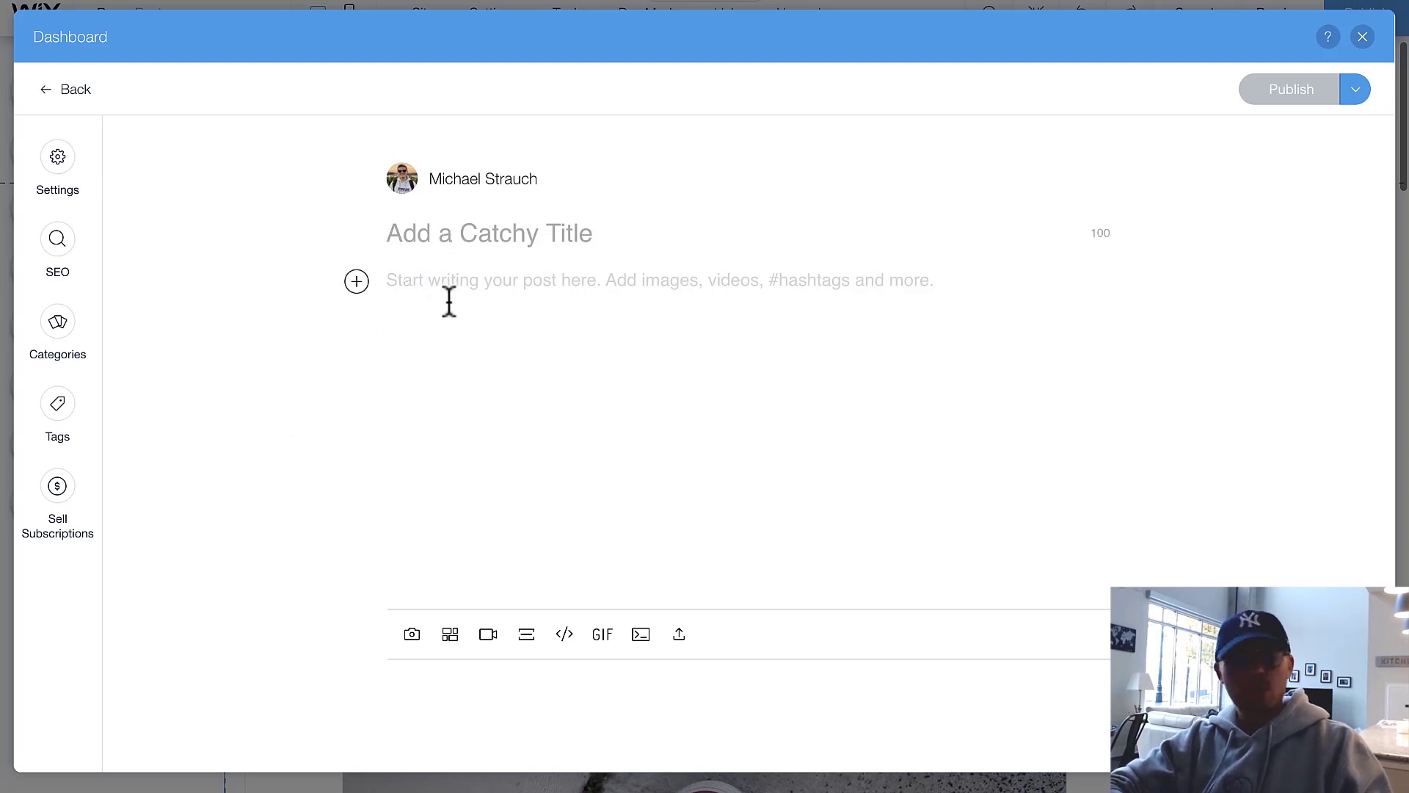
left_click(455, 238)
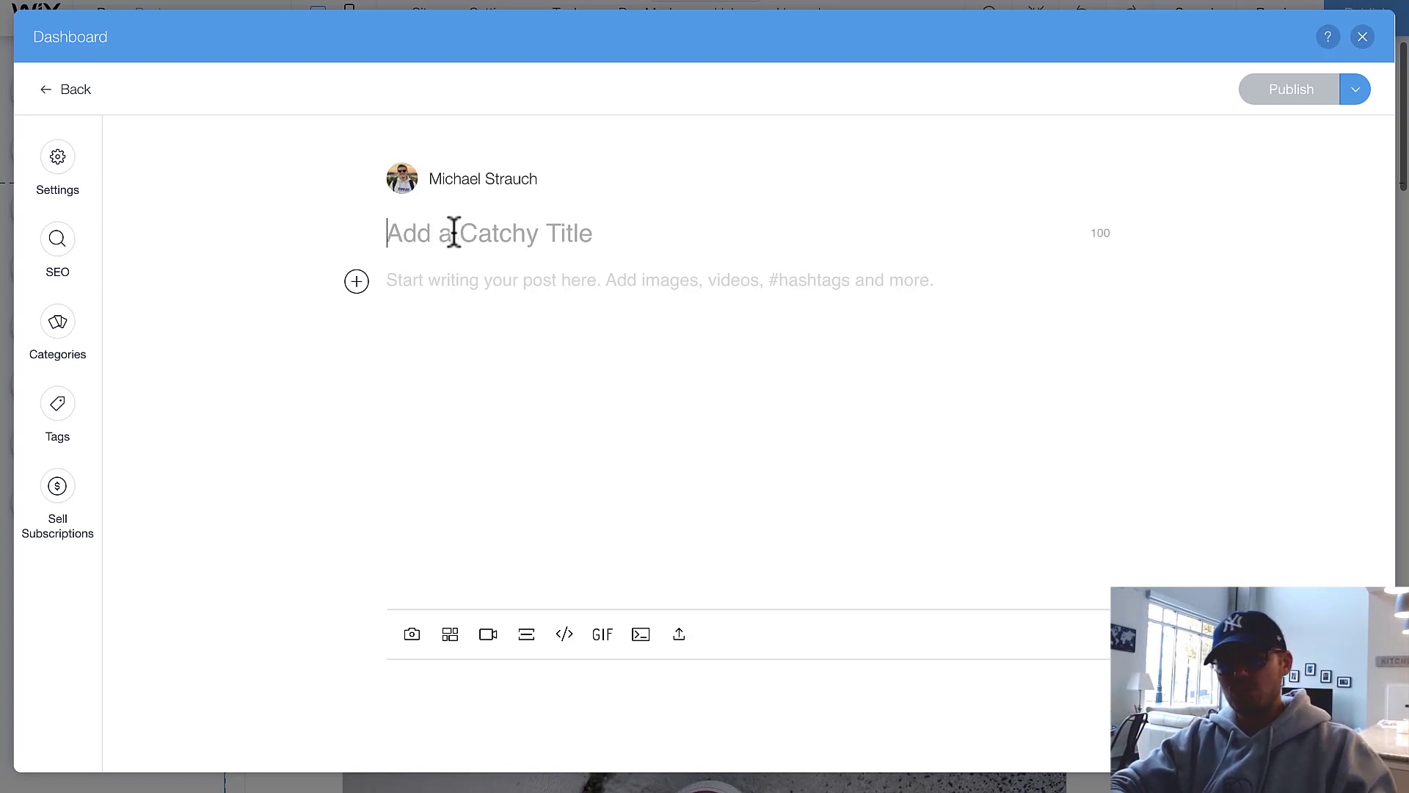
type("Catc")
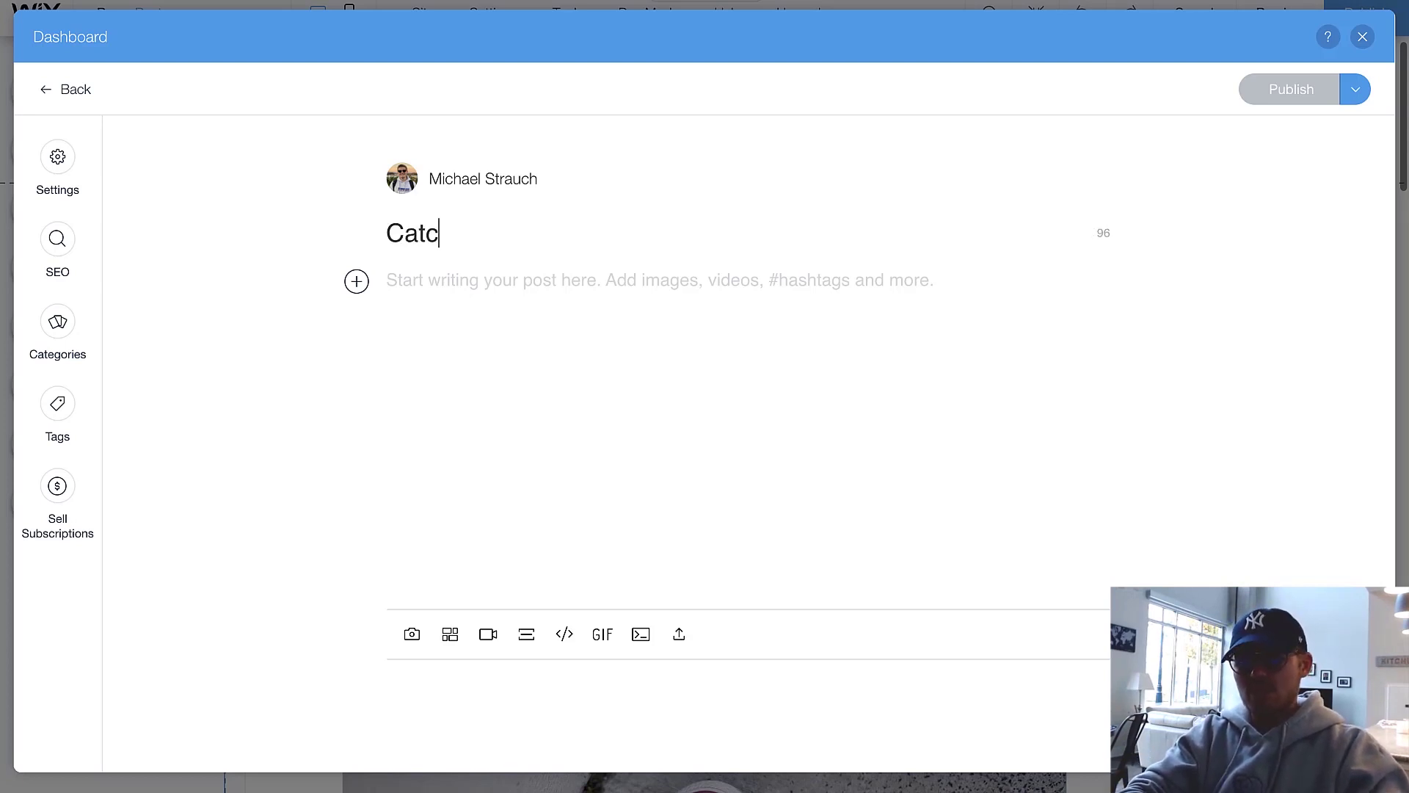
type("hy Title")
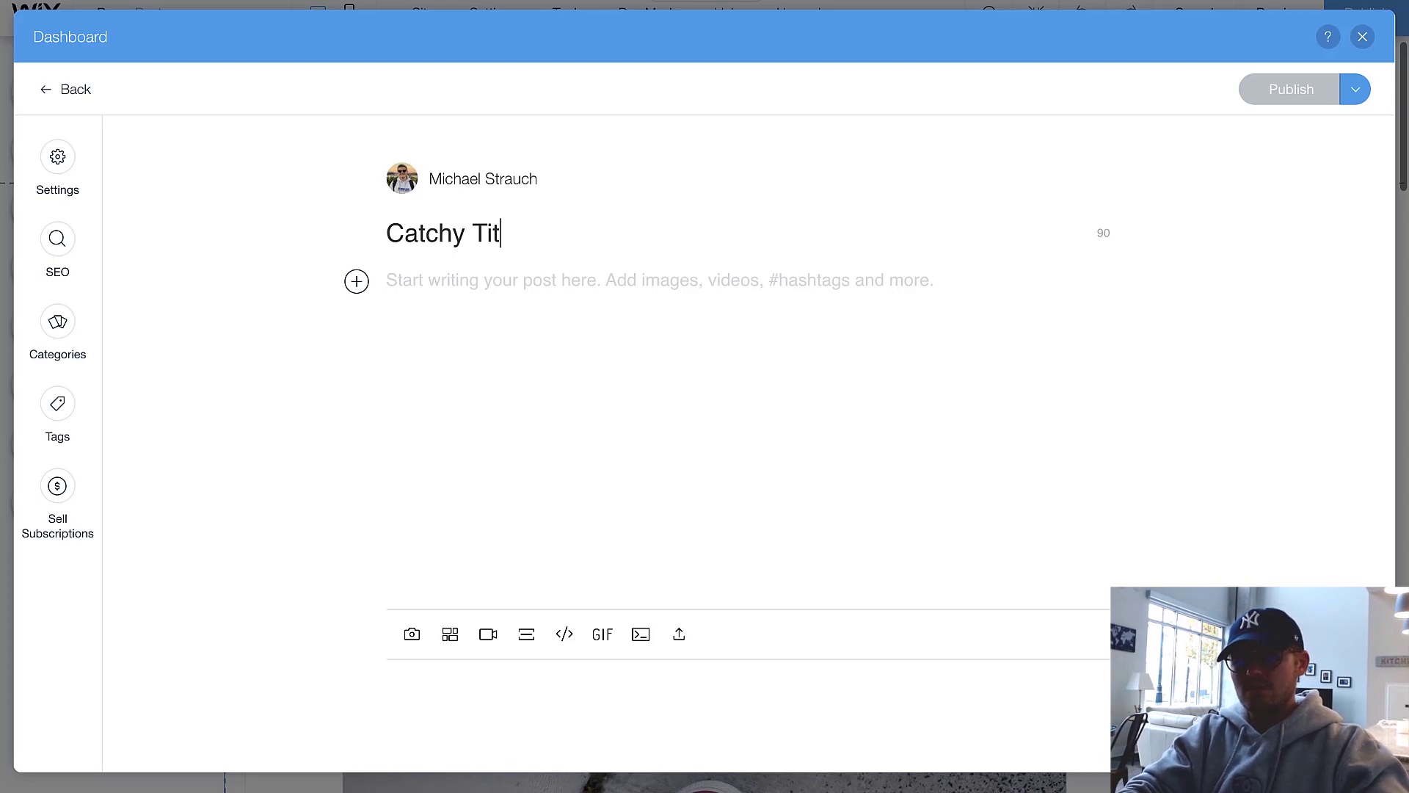
left_click(460, 302)
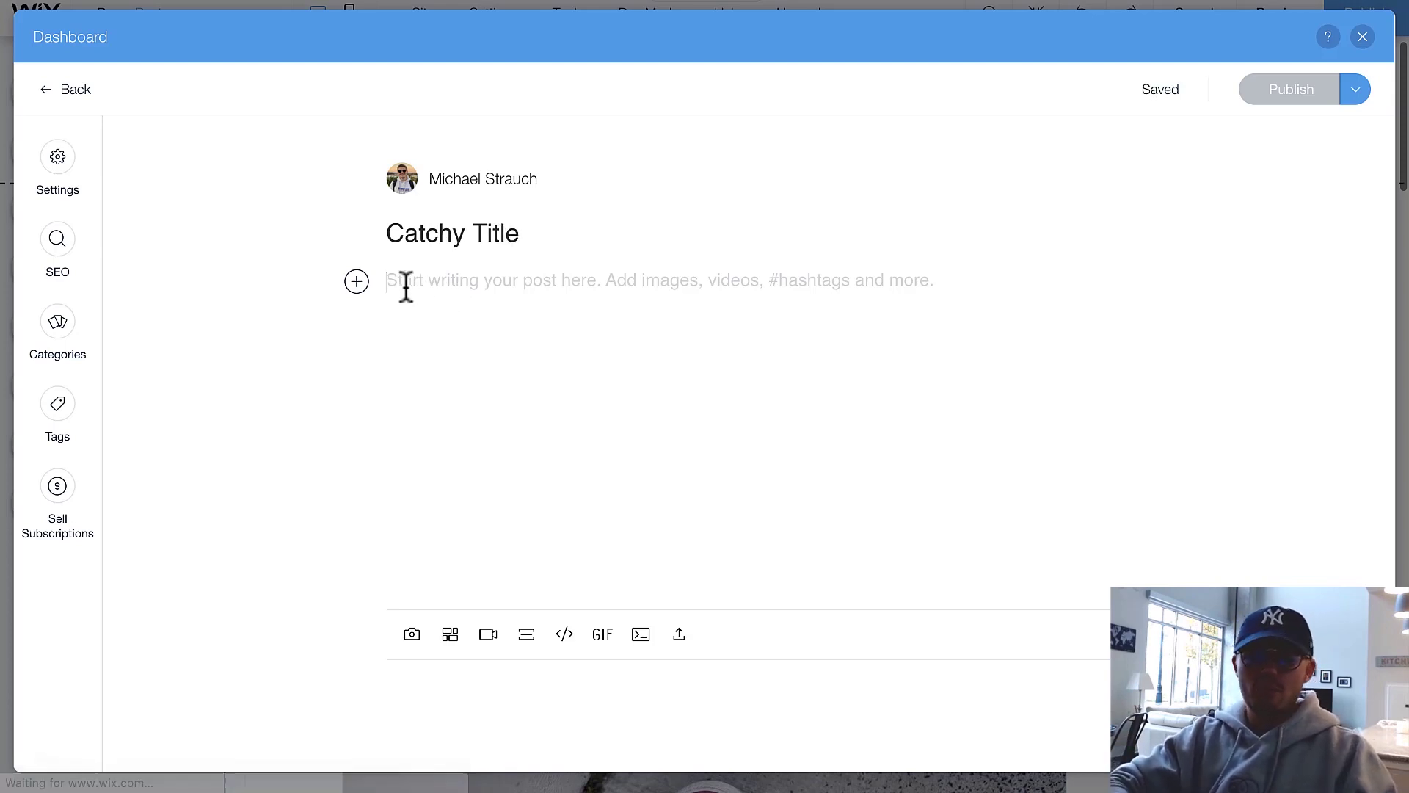
type("sdhsjkdasjkd")
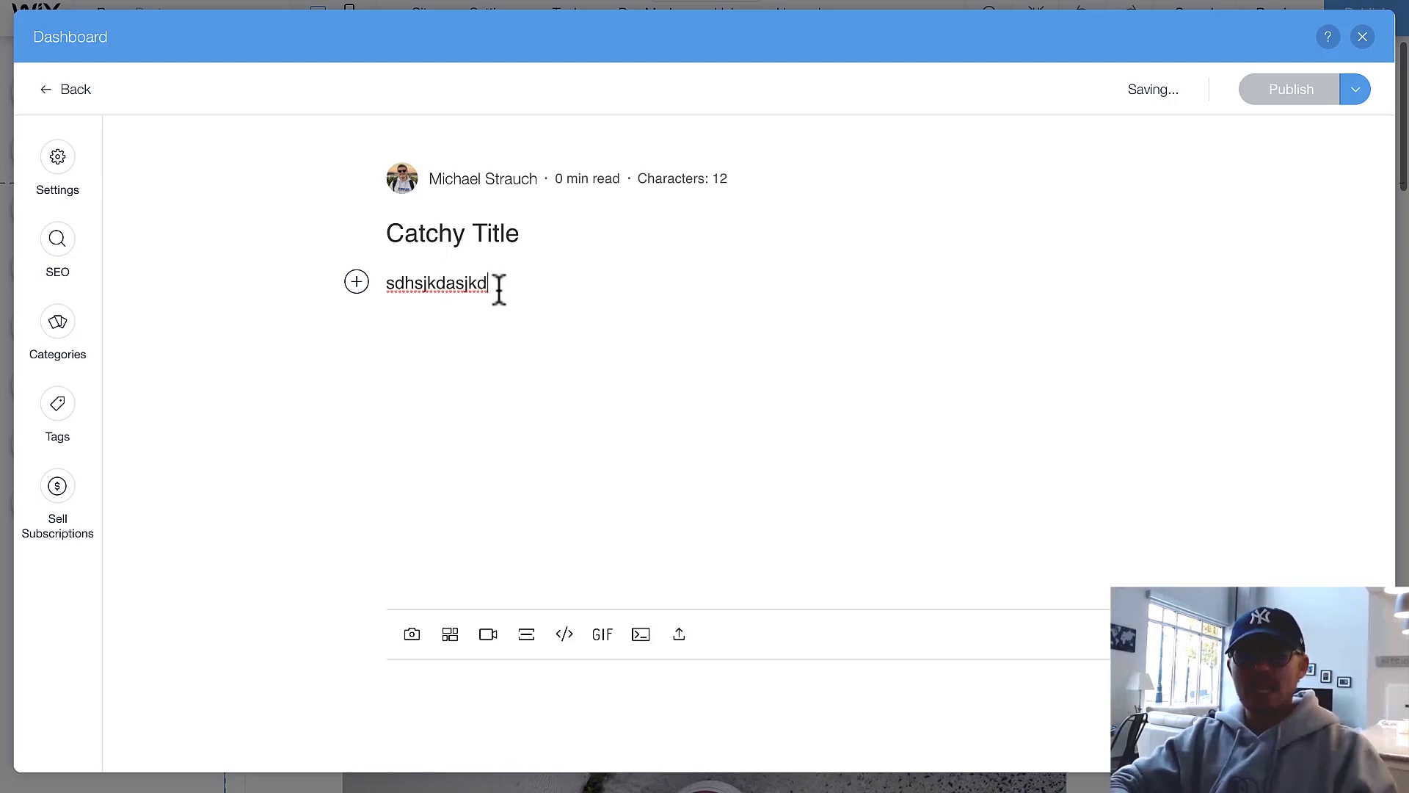
key("Return")
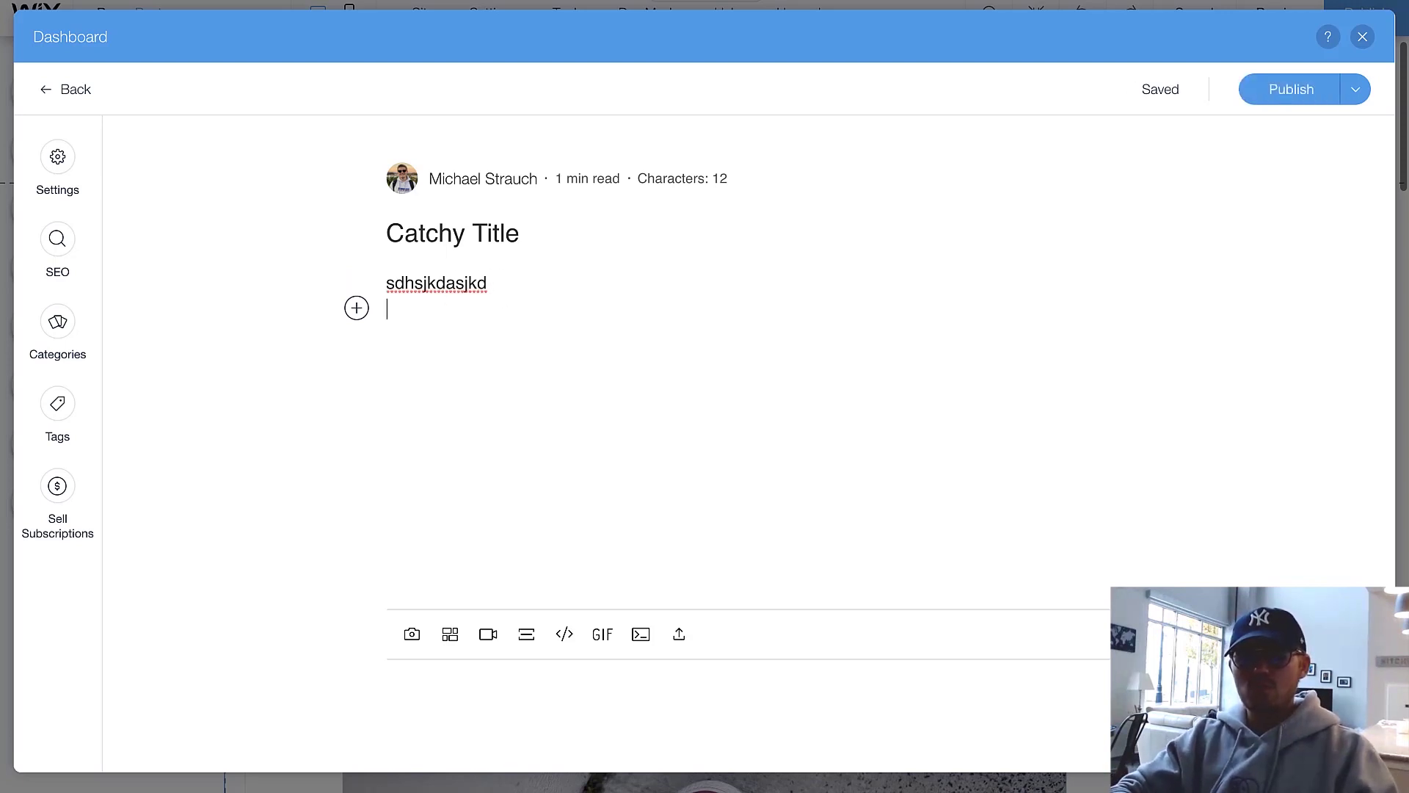
Step: Look through the media and file elements that can be inserted below the post's body text
left_click(357, 310)
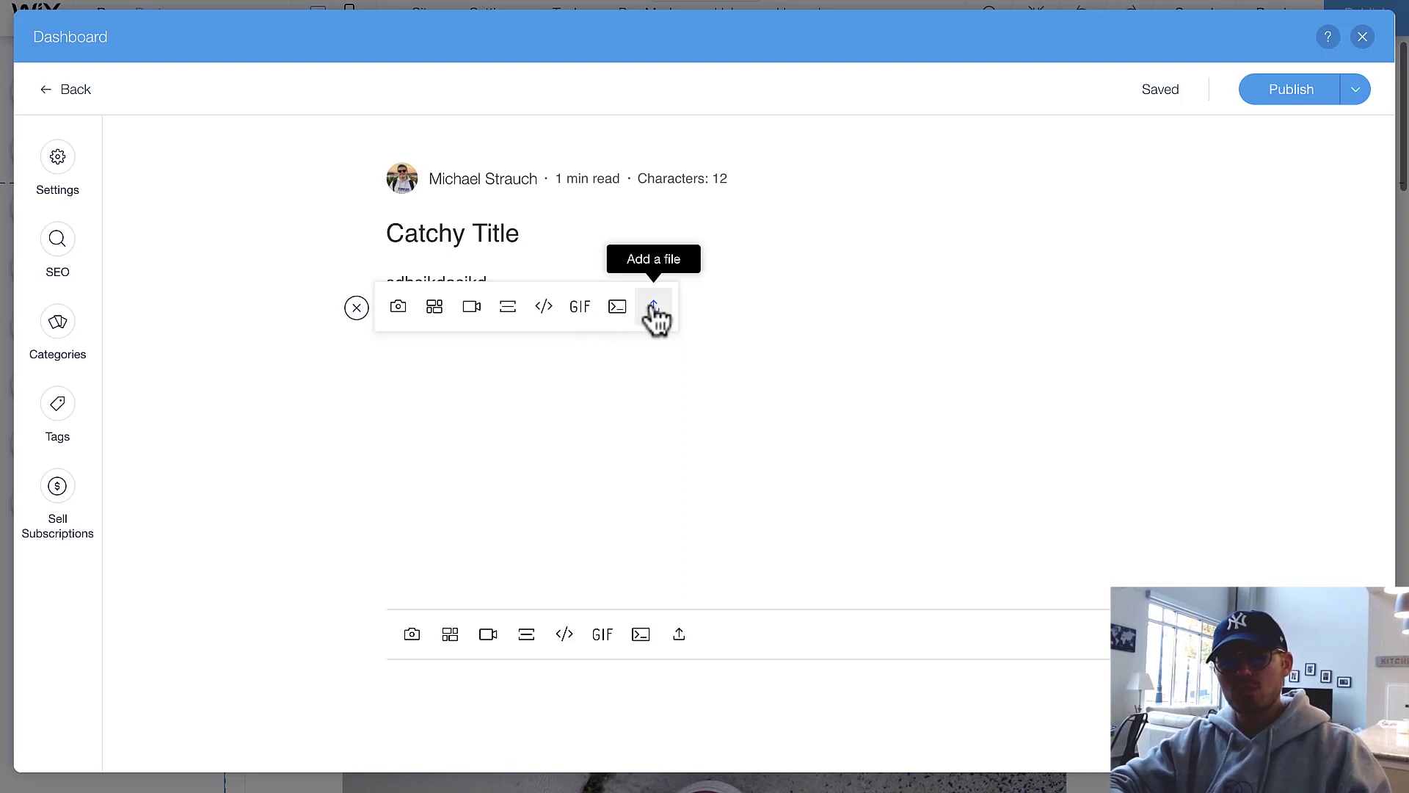
left_click(769, 291)
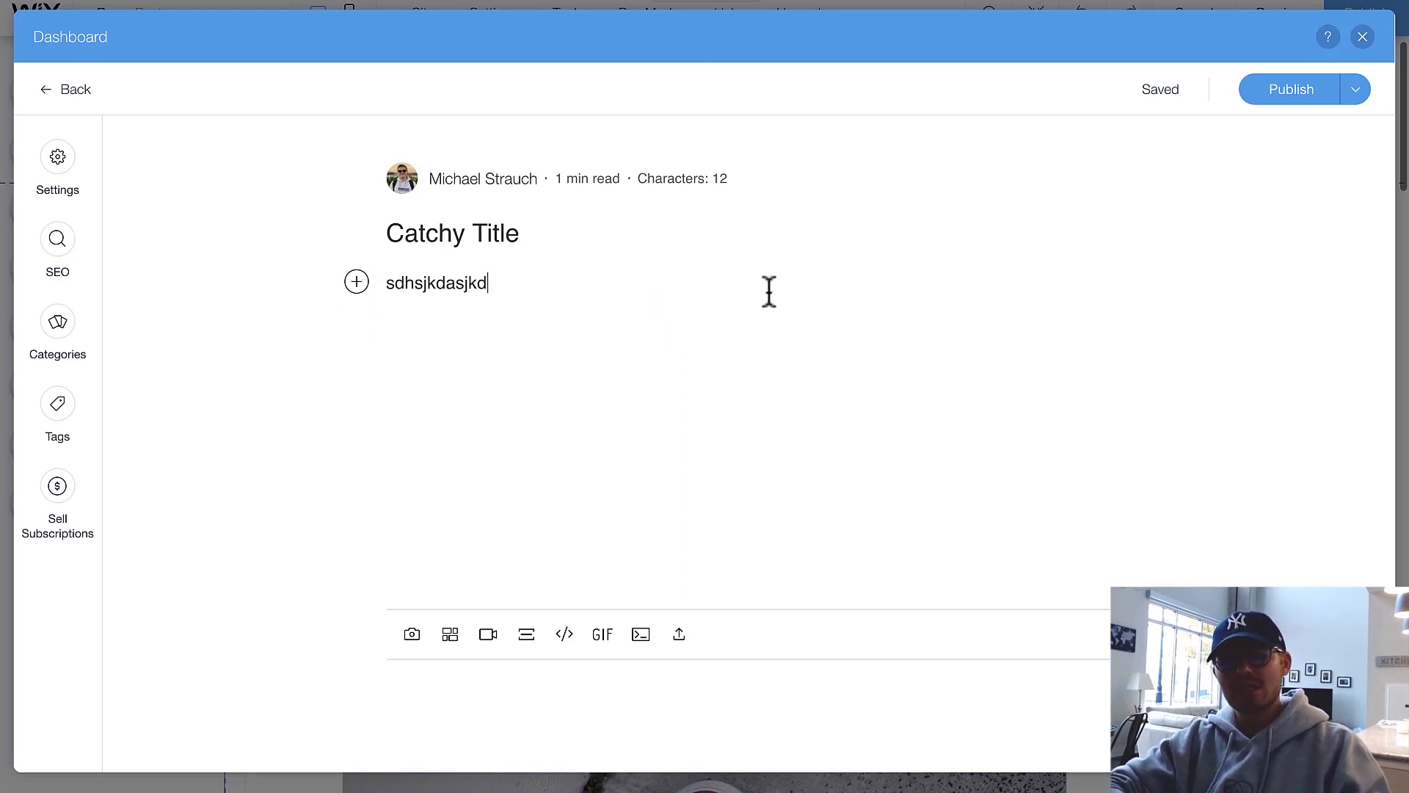
key("Return")
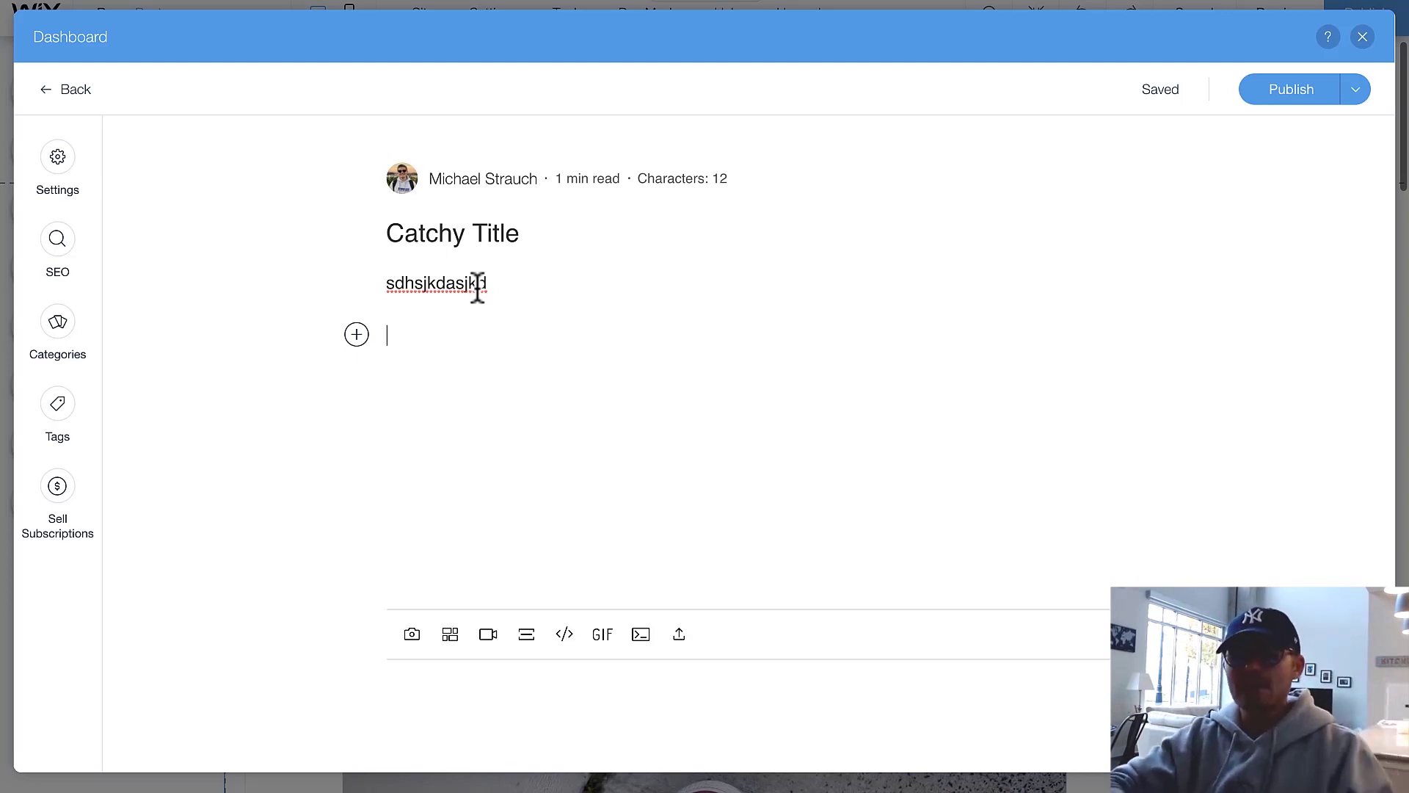
Step: Examine the post's general settings, including the publish date calendar, the author choices and the form for adding an author
left_click(55, 176)
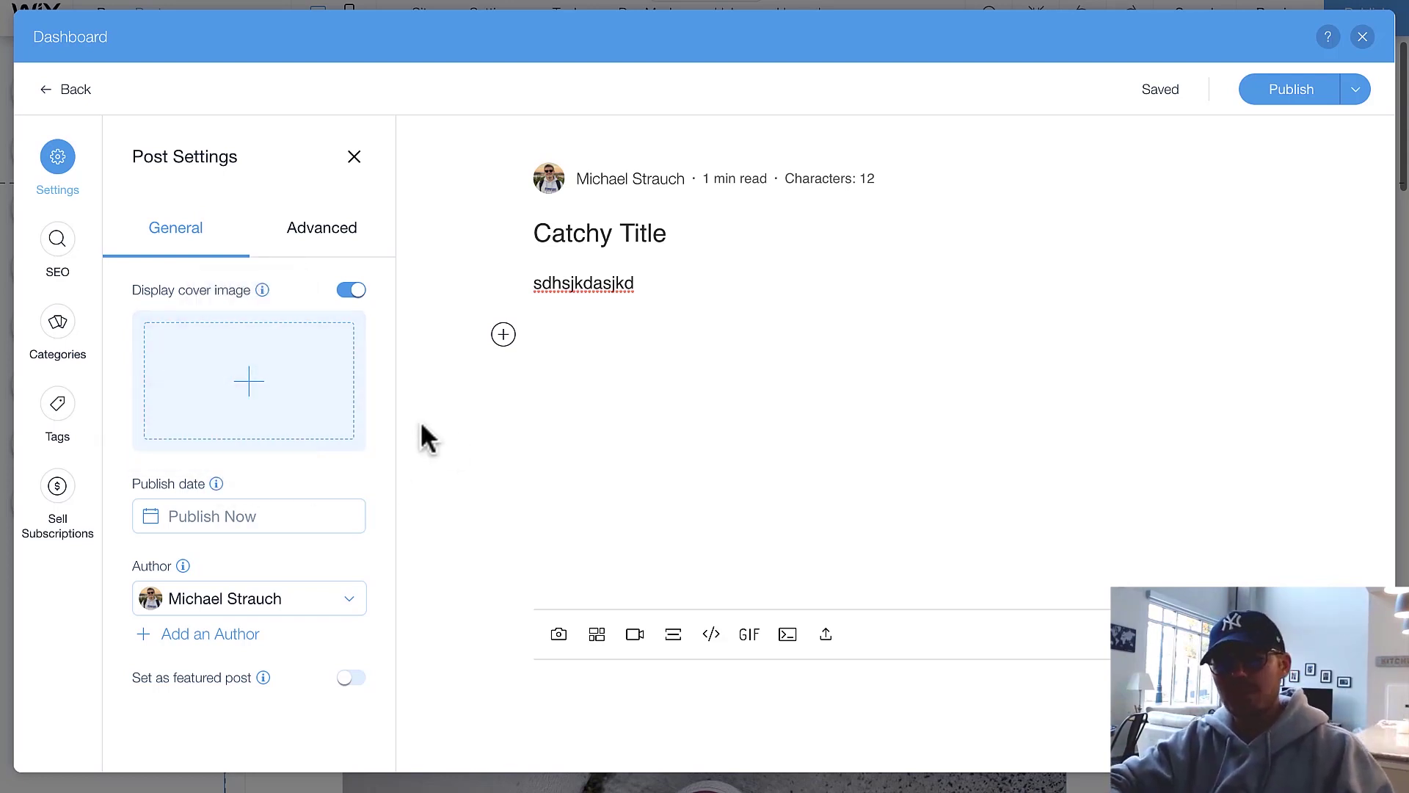
left_click(247, 517)
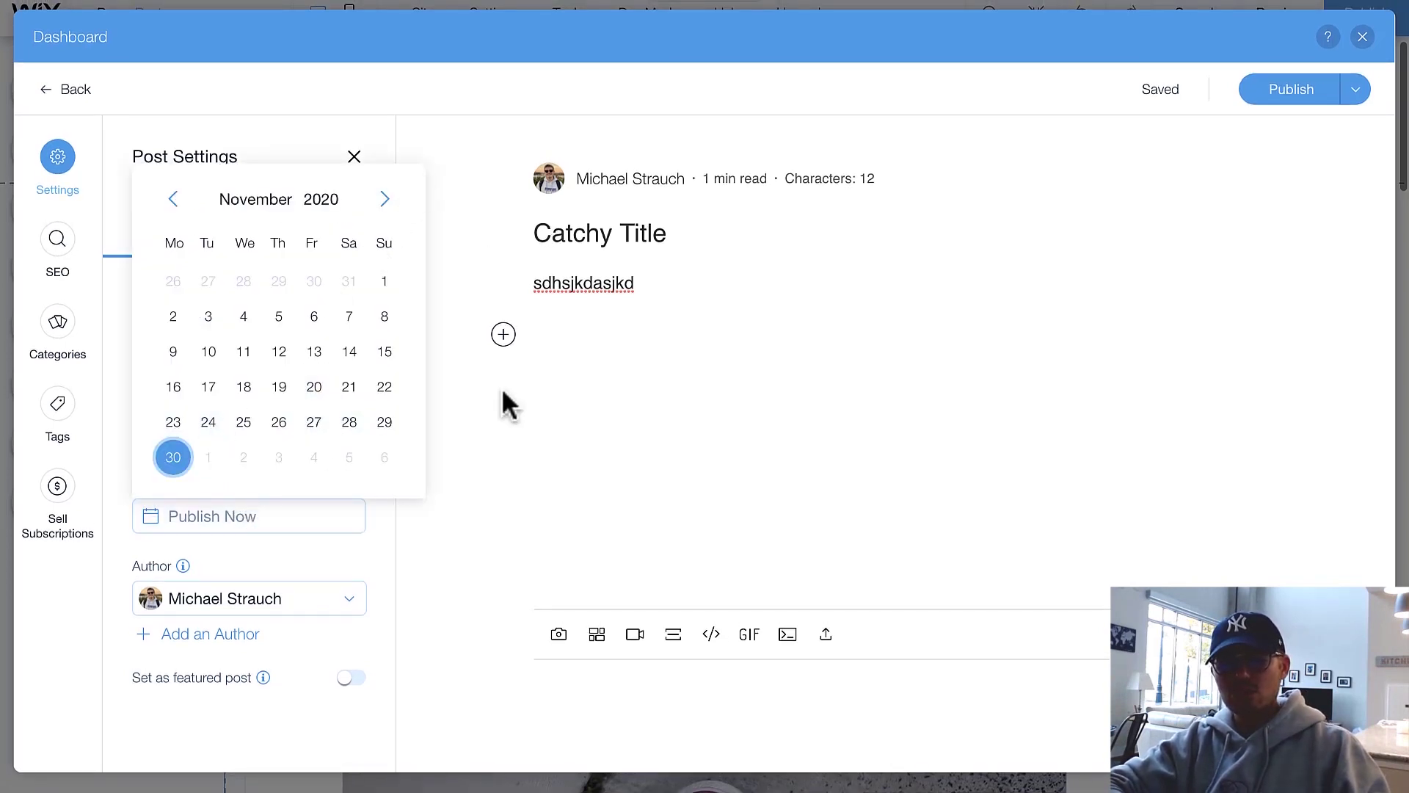
left_click(323, 561)
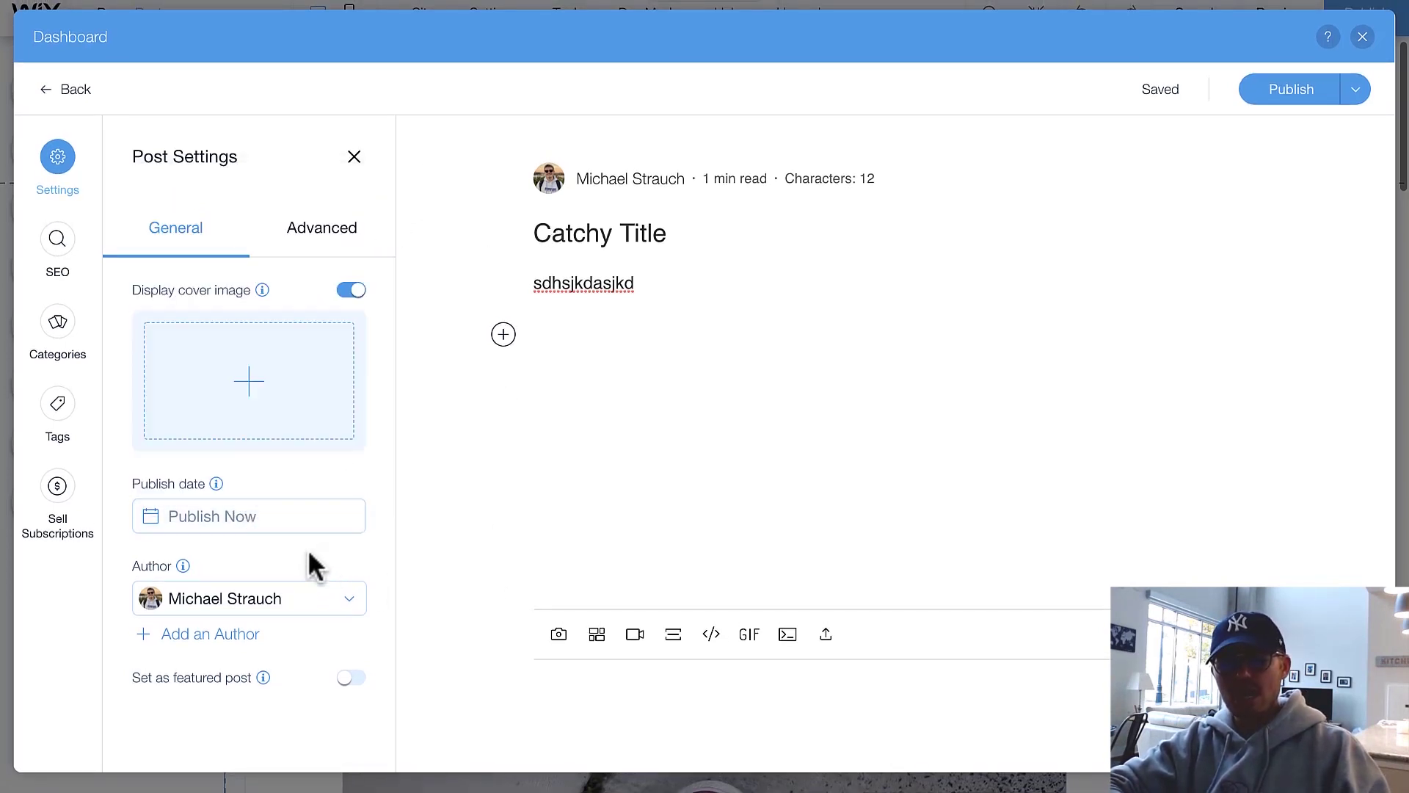
left_click(233, 608)
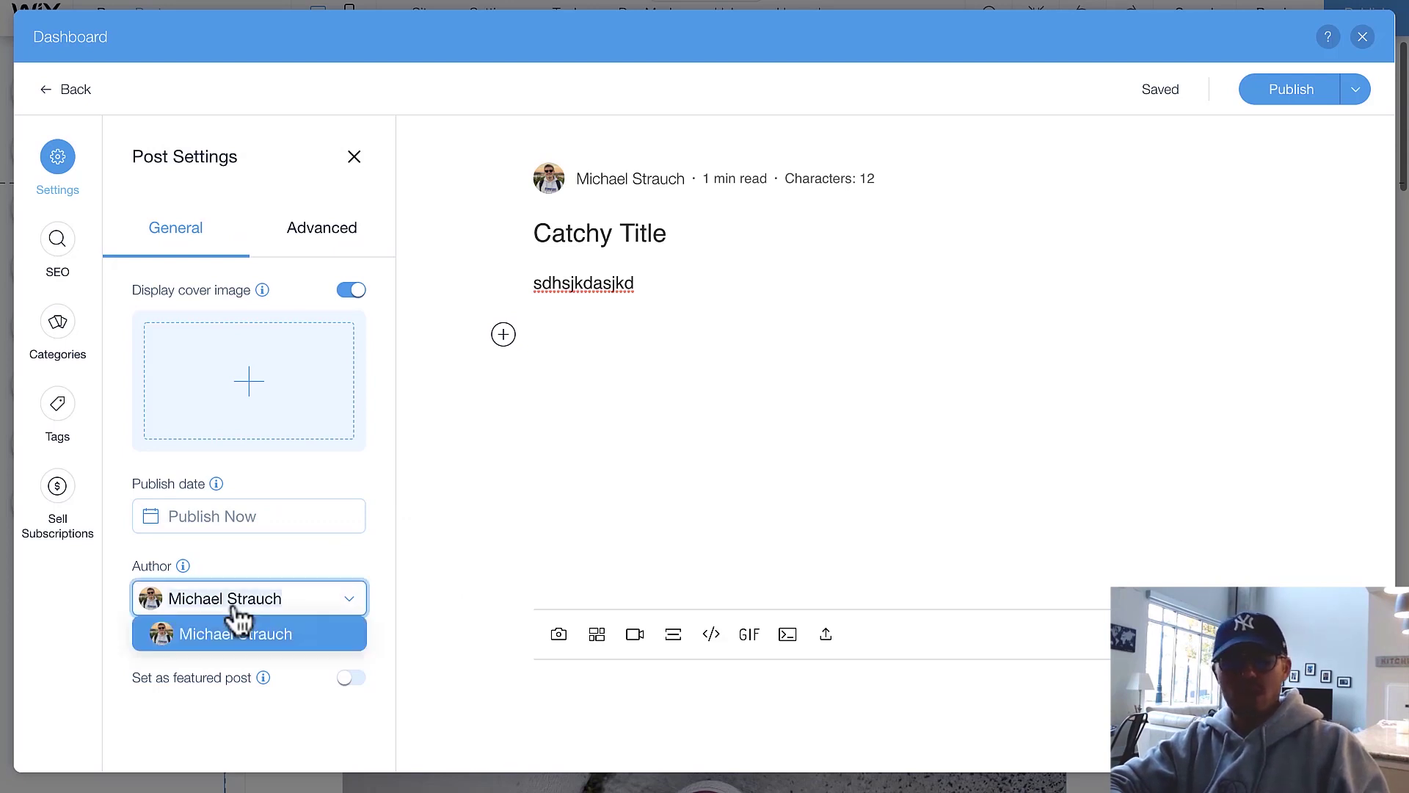
left_click(268, 588)
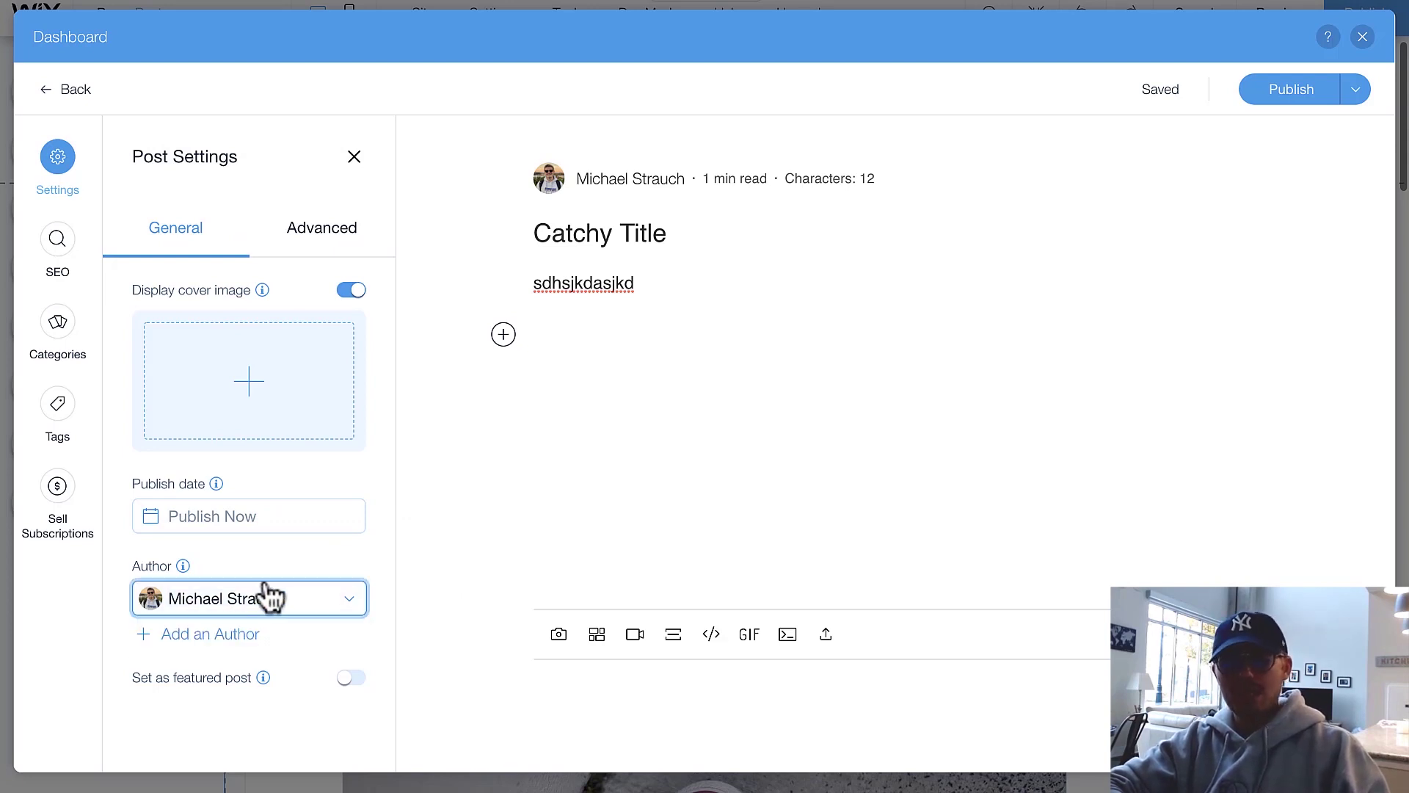
left_click(214, 635)
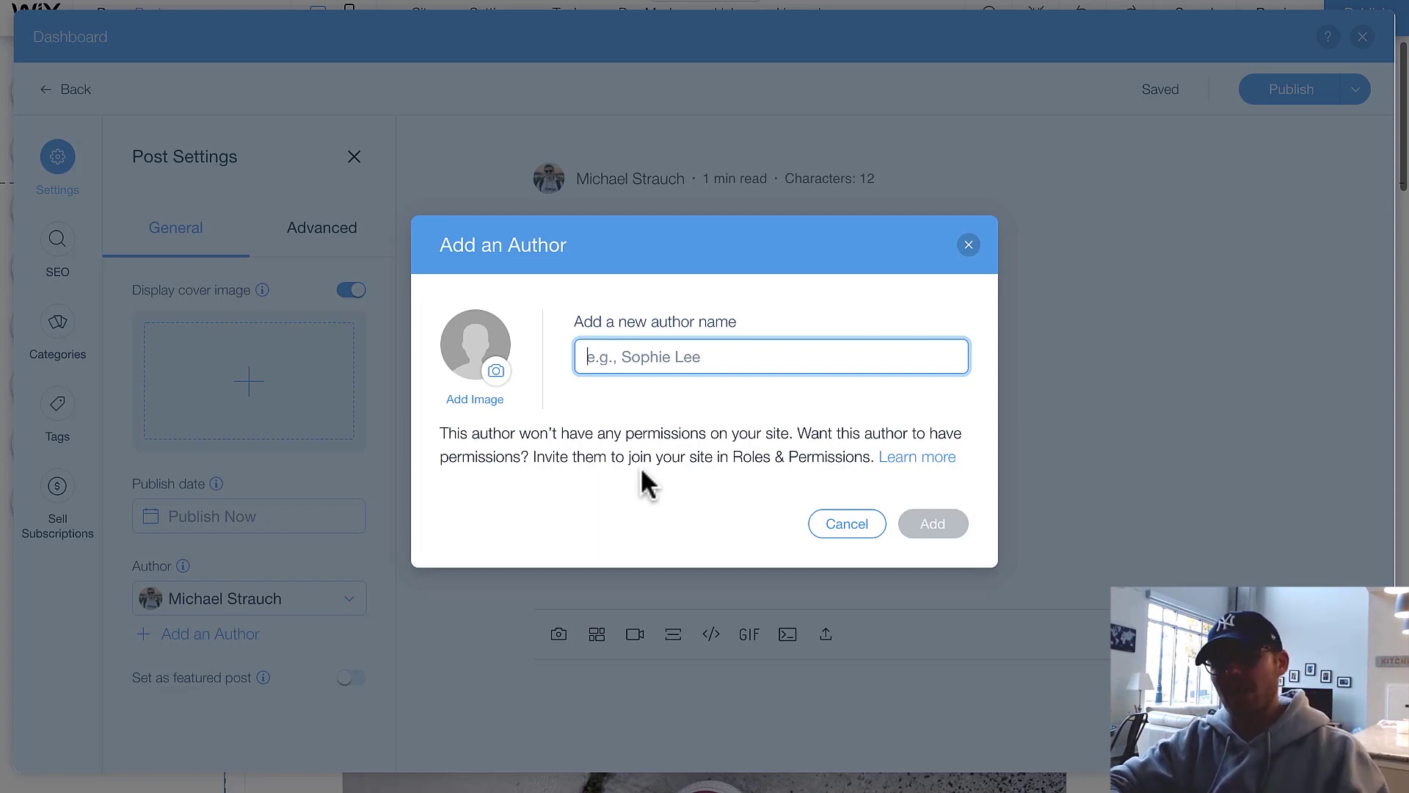
left_click(968, 245)
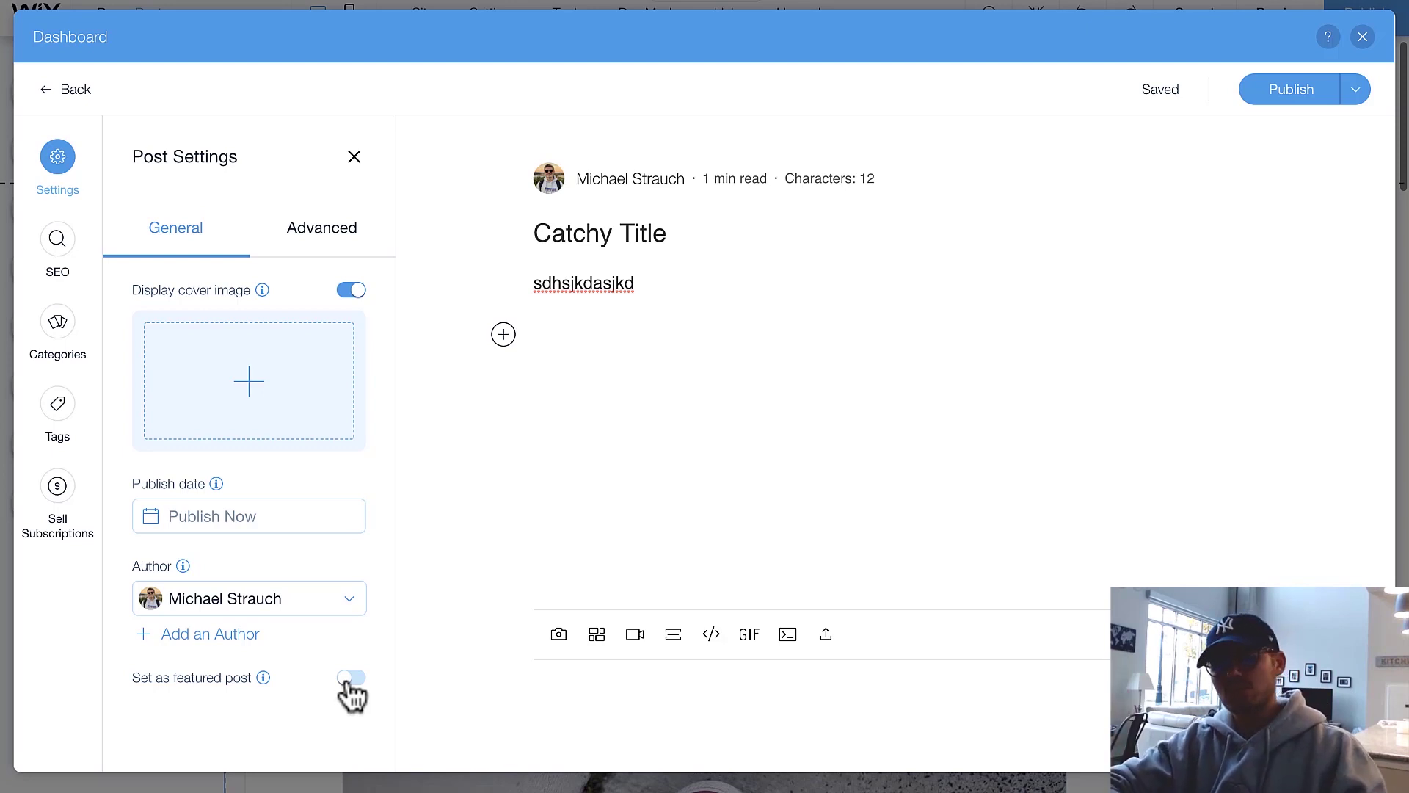
Step: Examine the post's advanced settings for excerpt and related posts, return to the general settings and close the post settings
left_click(328, 227)
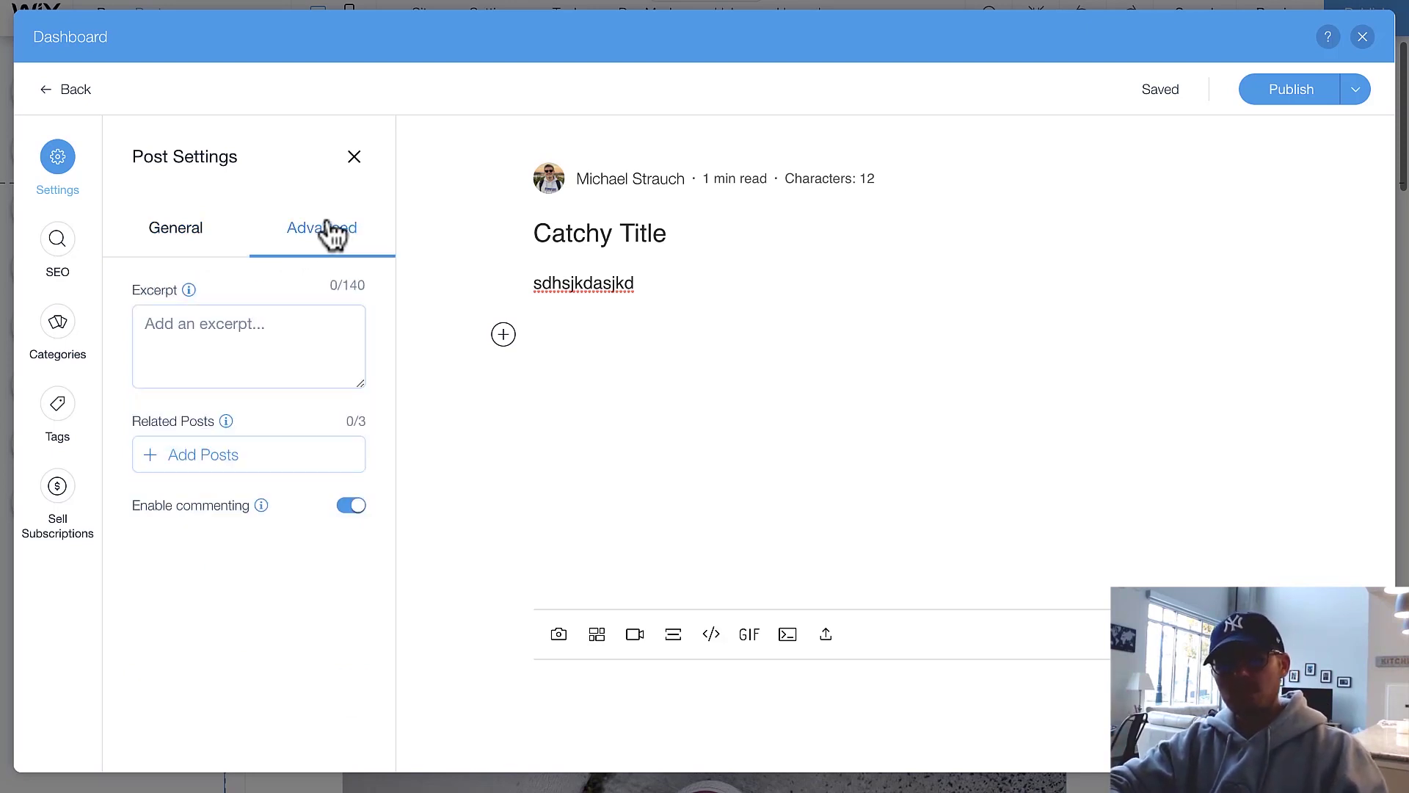
left_click(245, 327)
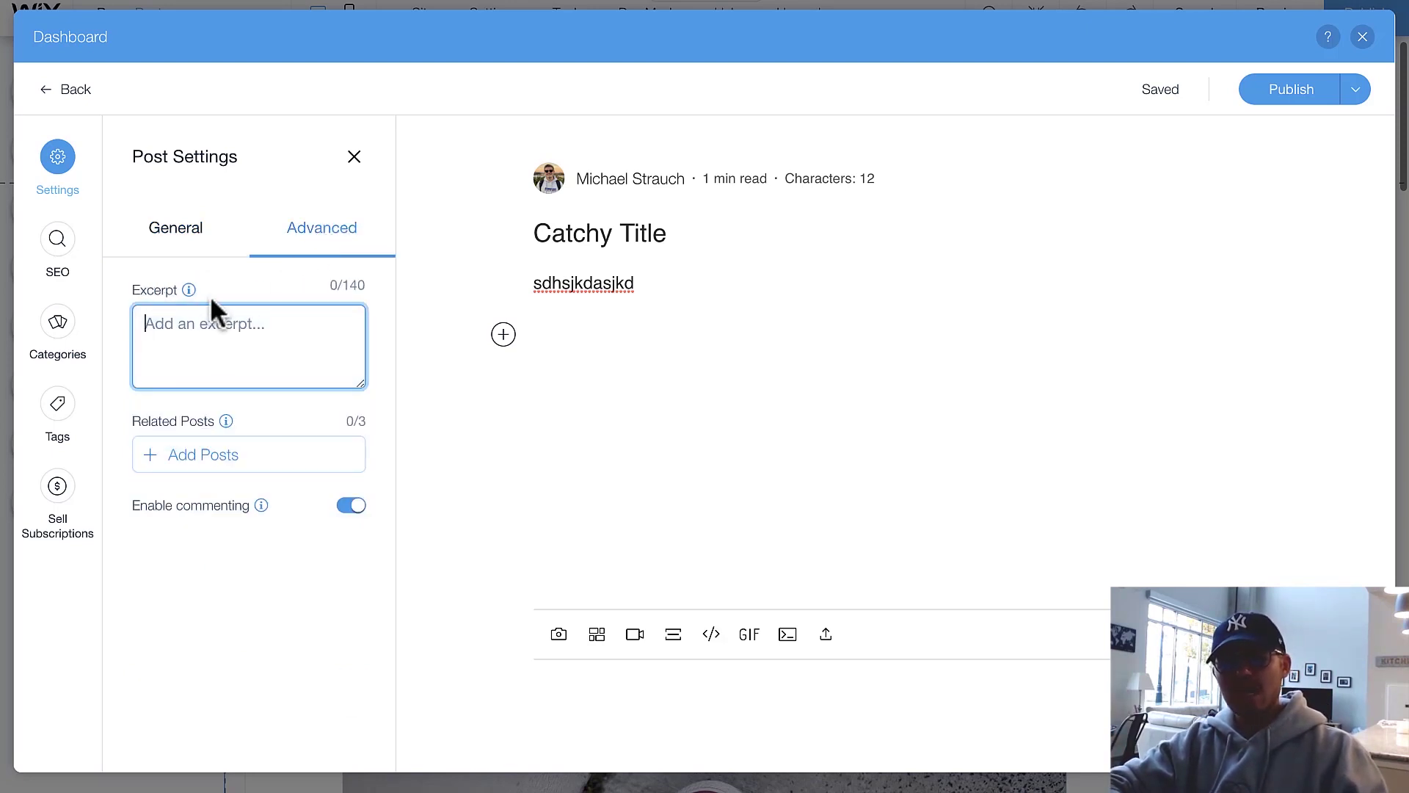
mouse_move(189, 296)
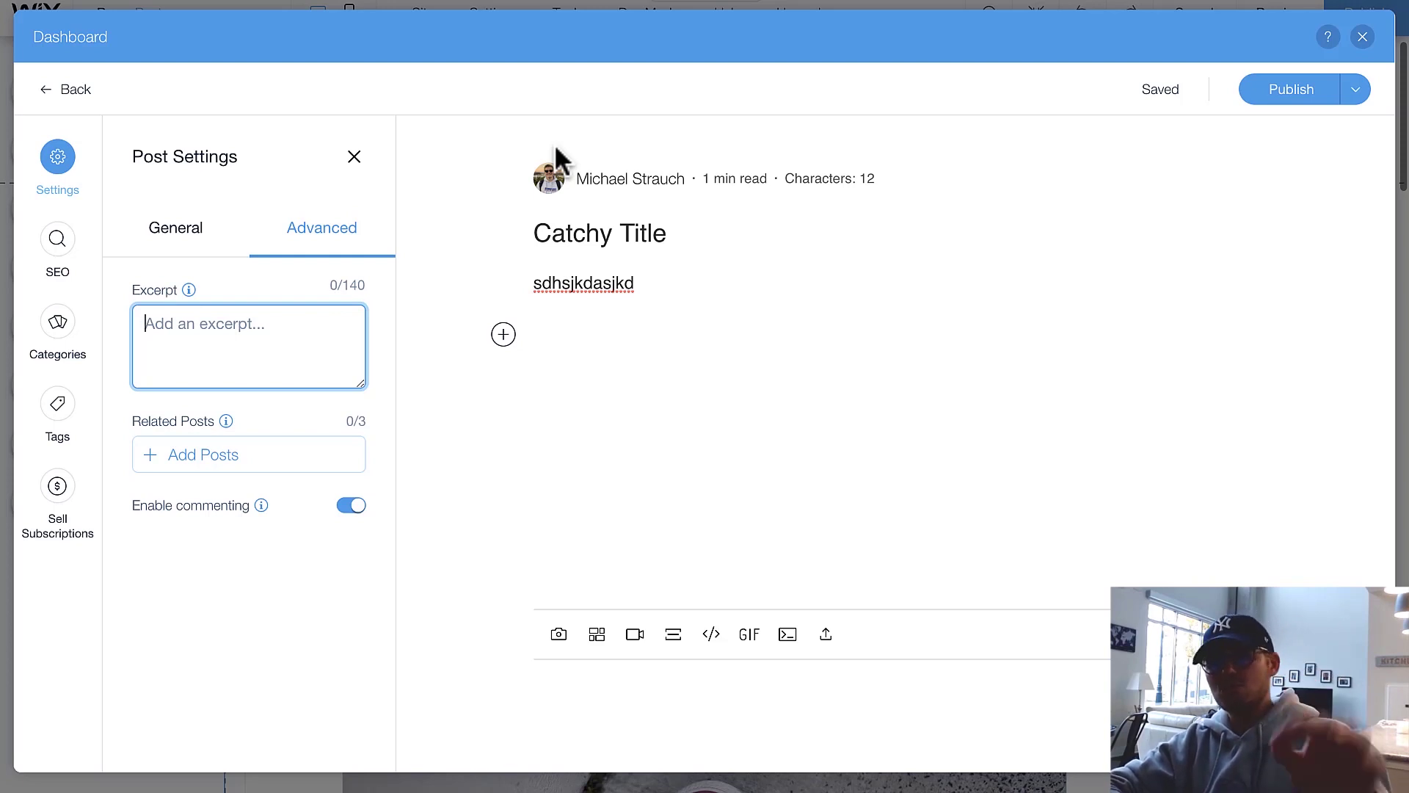
left_click(232, 456)
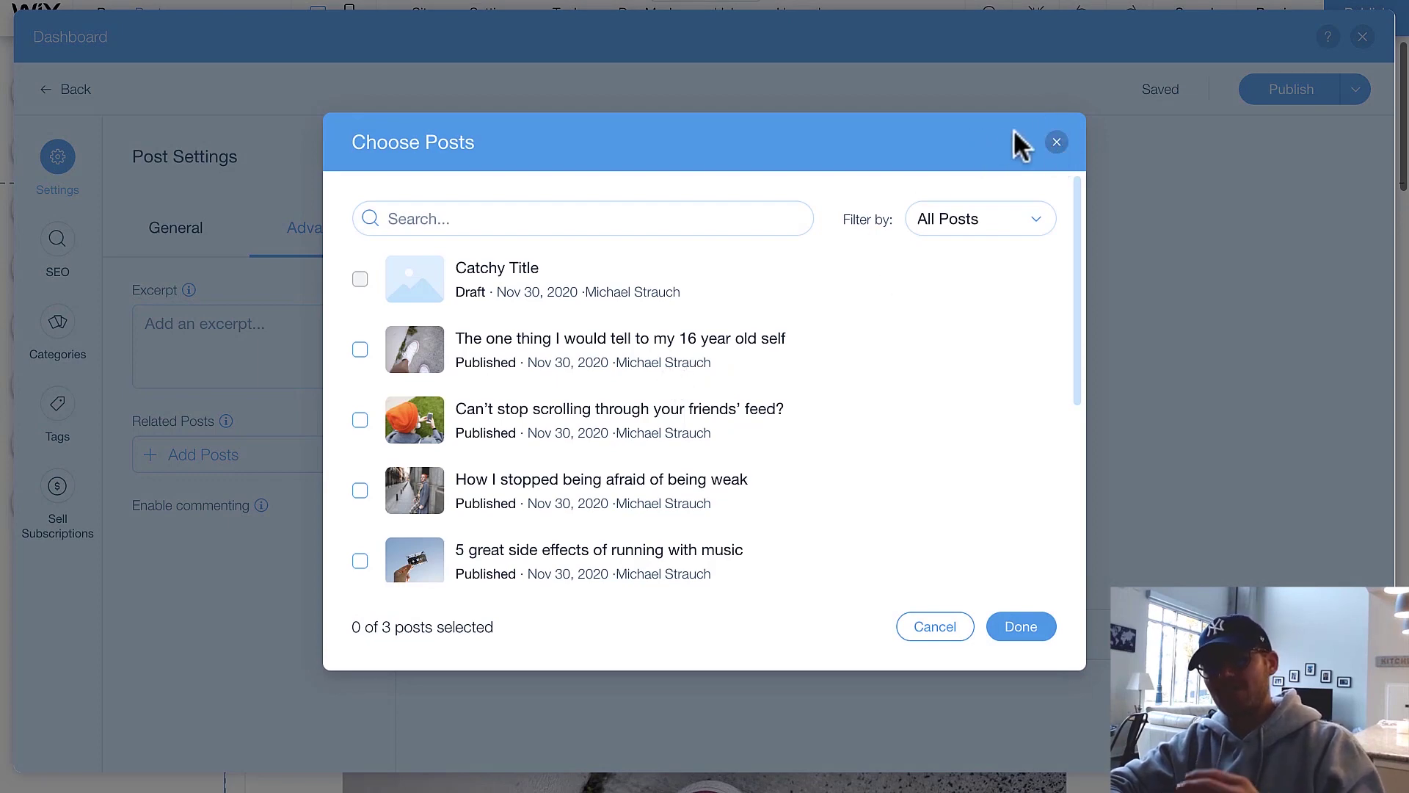
left_click(1057, 143)
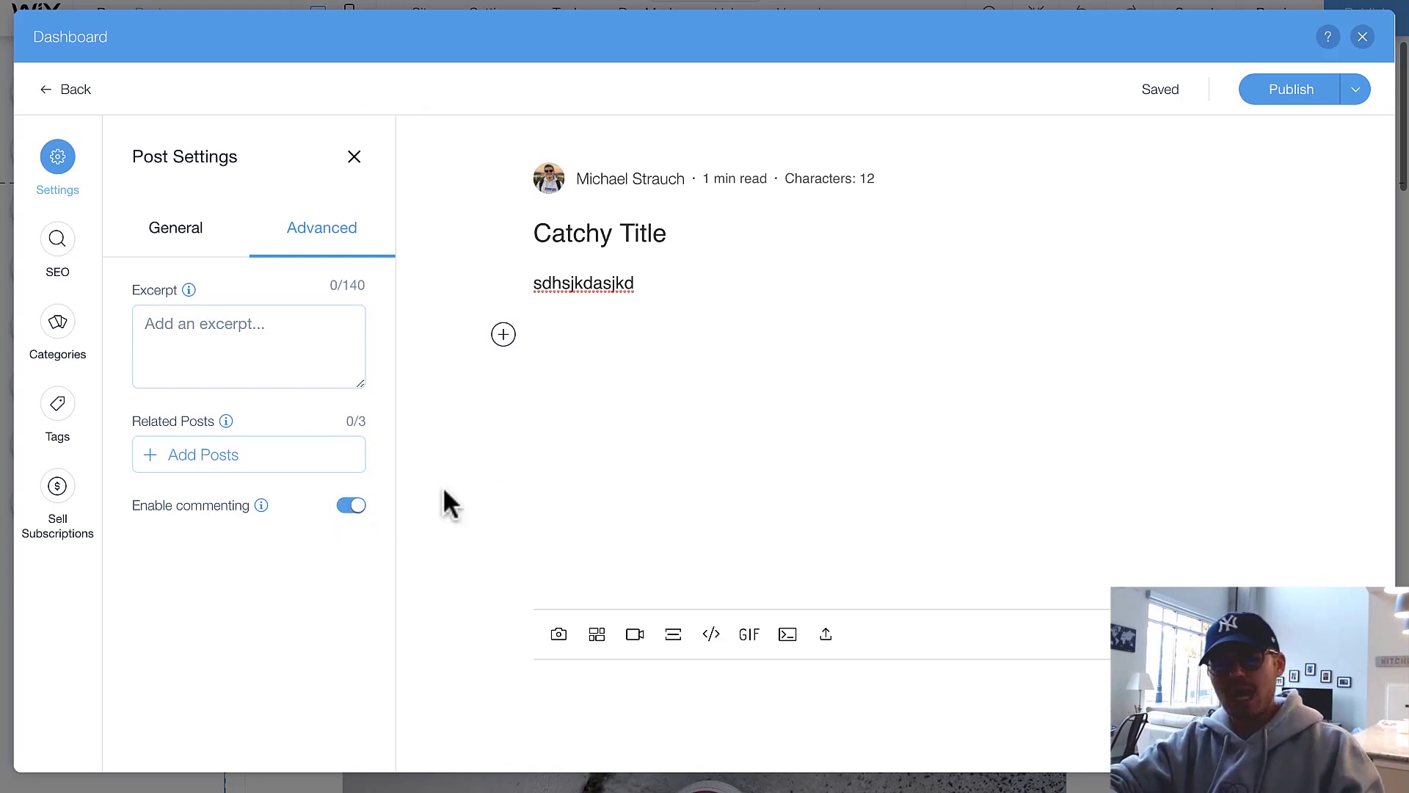
left_click(157, 250)
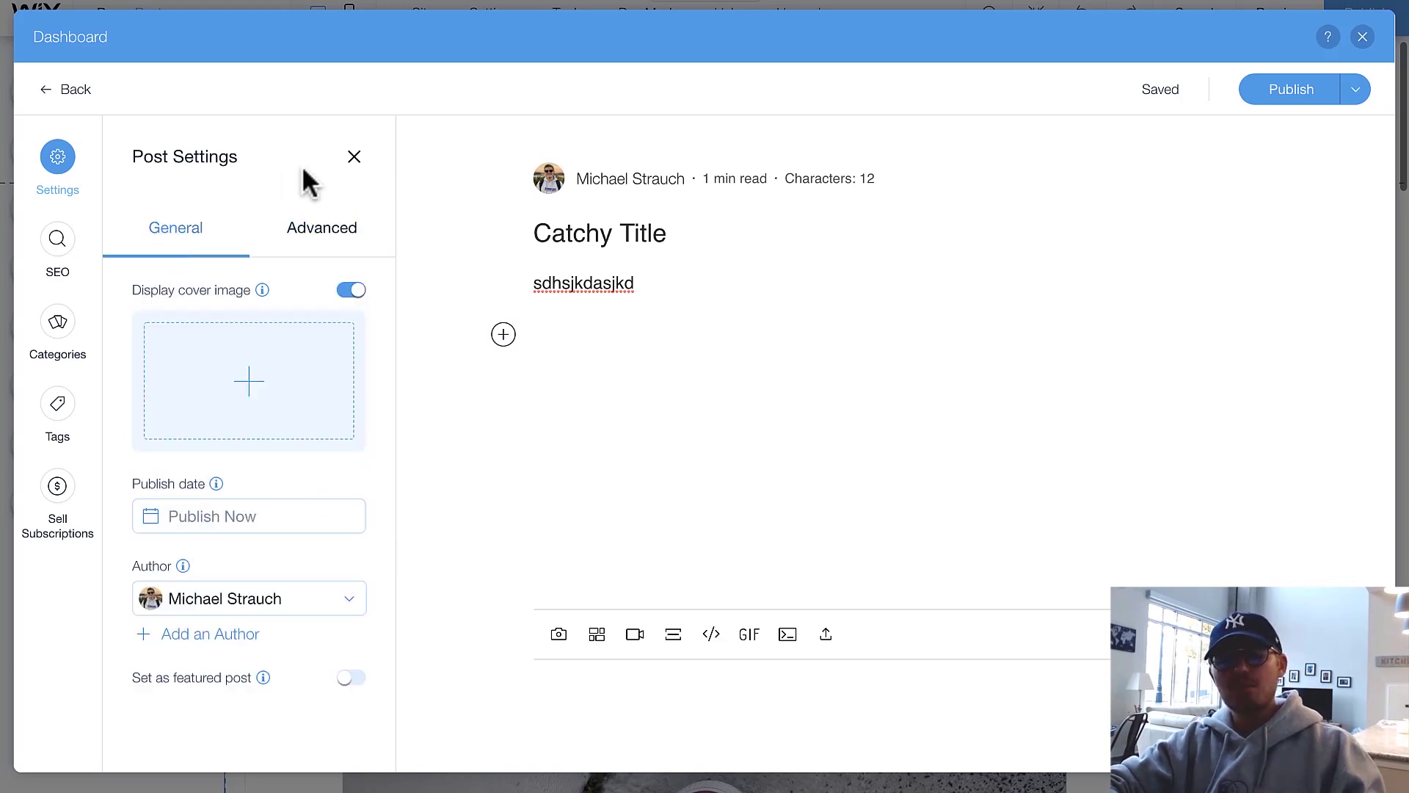
left_click(352, 155)
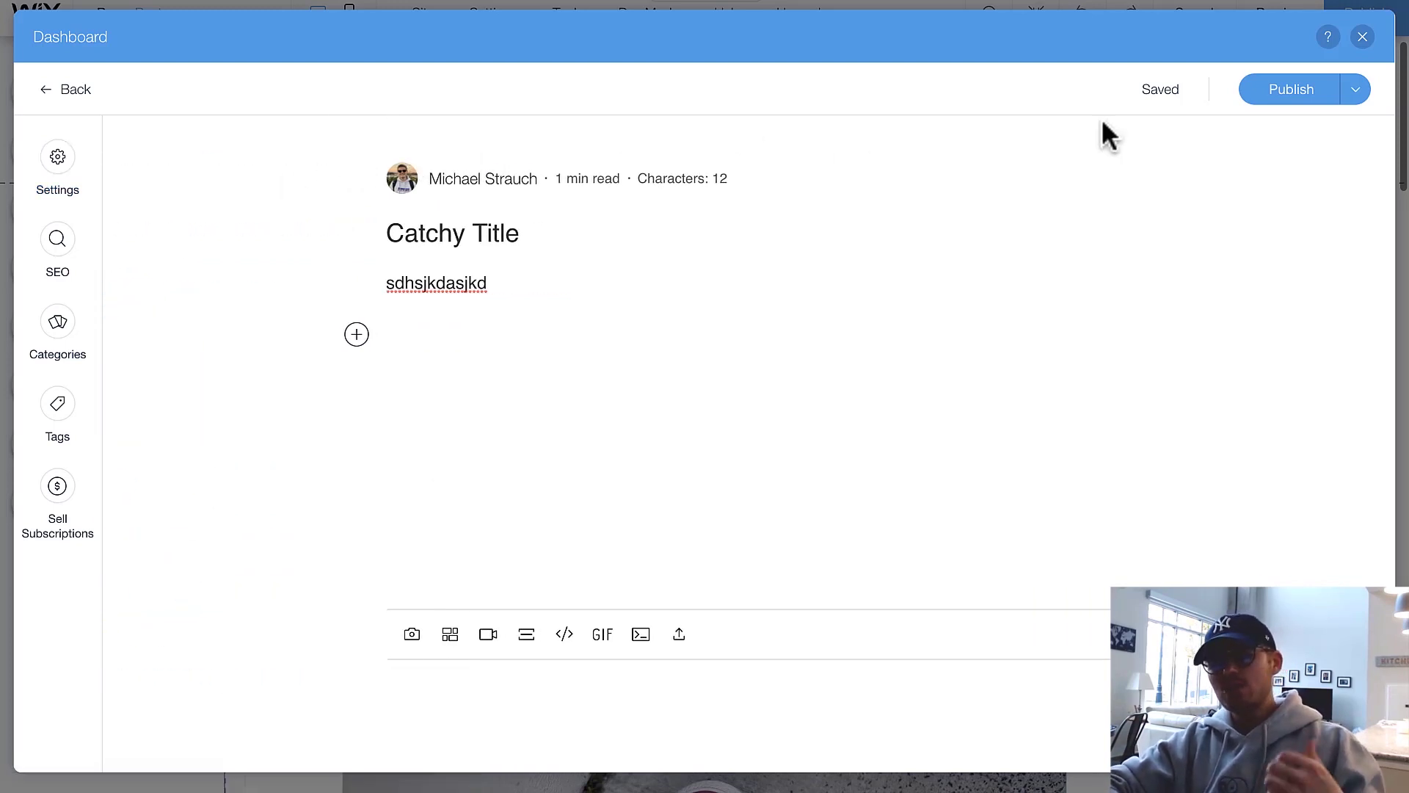
Step: Check the alternatives to publishing the post immediately
left_click(1357, 101)
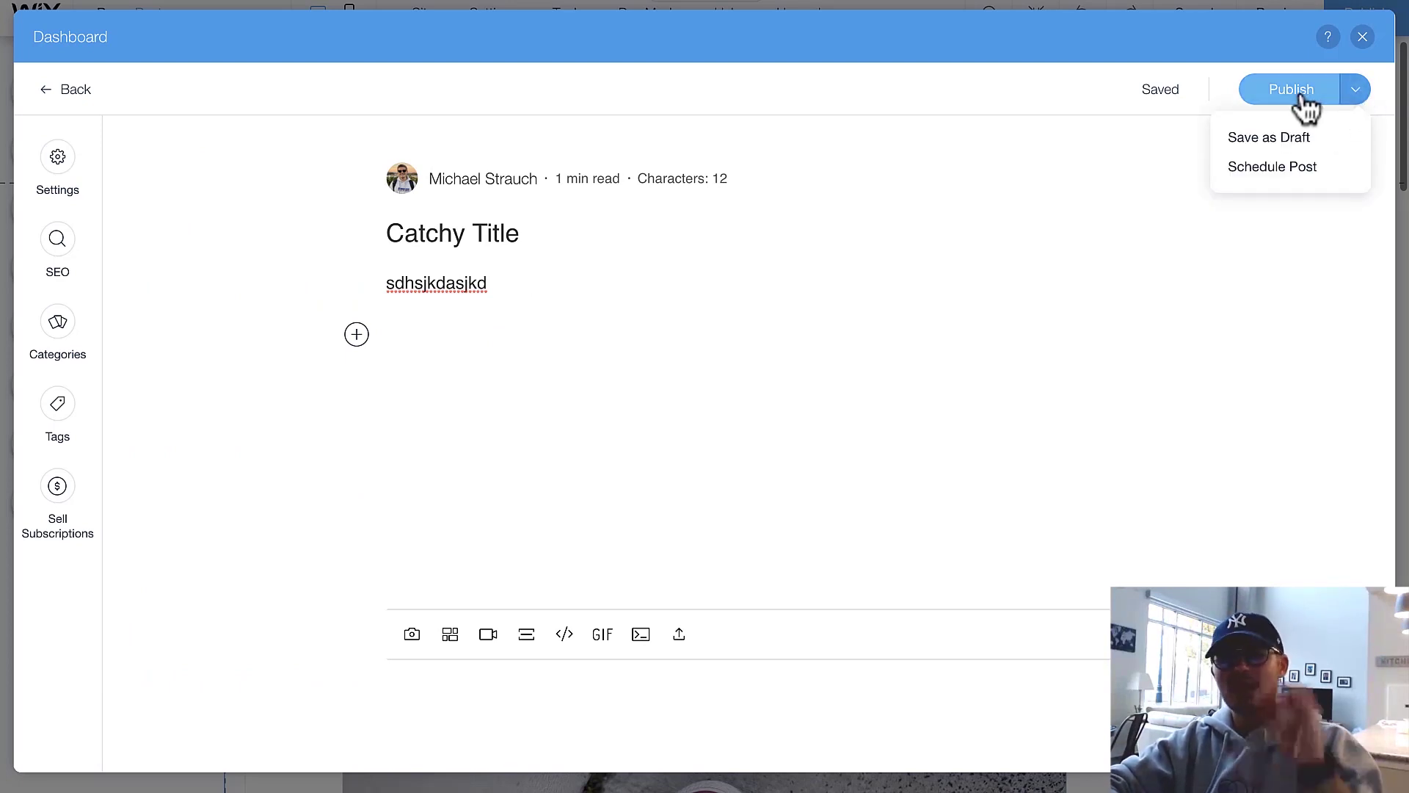
left_click(1355, 99)
left_click(1354, 99)
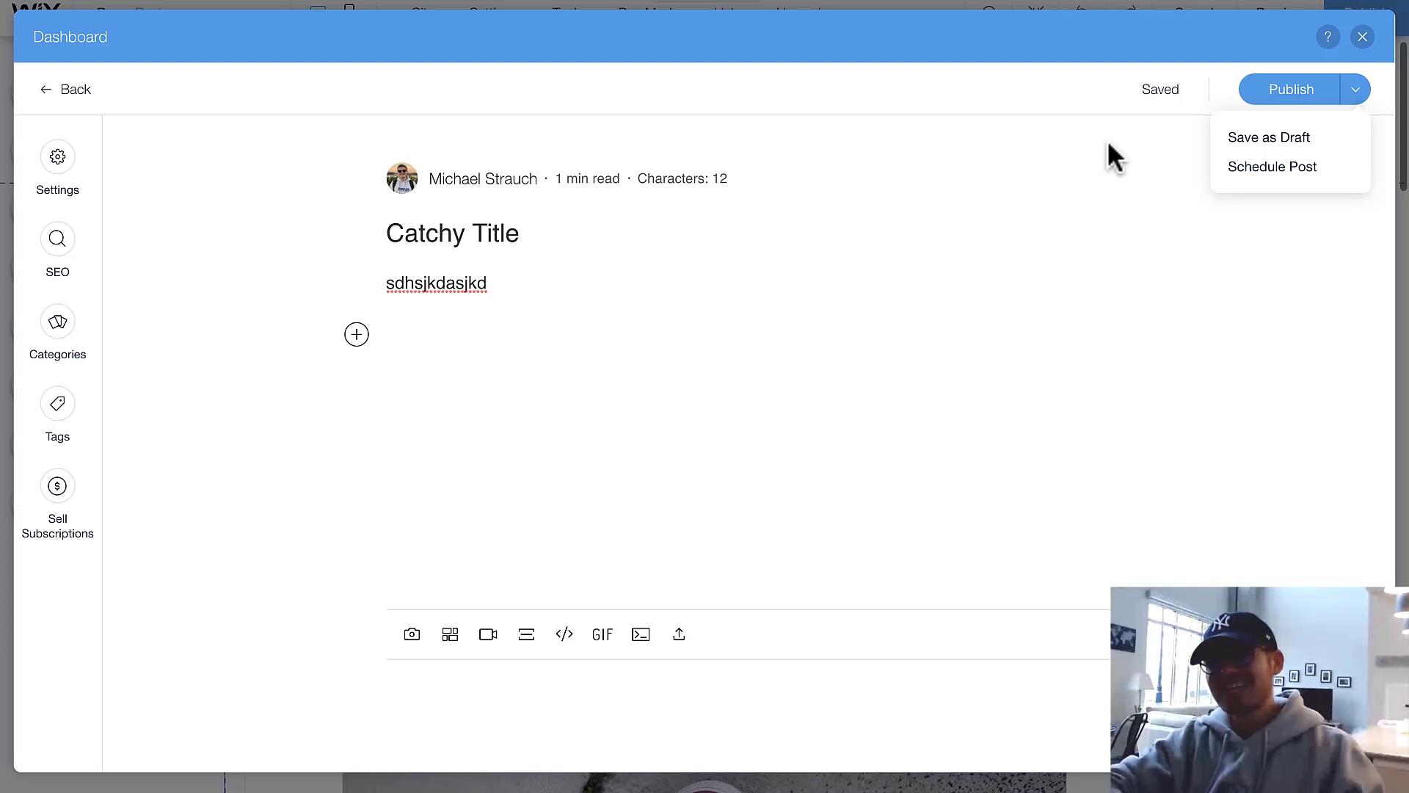
Step: Examine the date, time and timezone options for scheduling the post, and close them without scheduling
left_click(1276, 170)
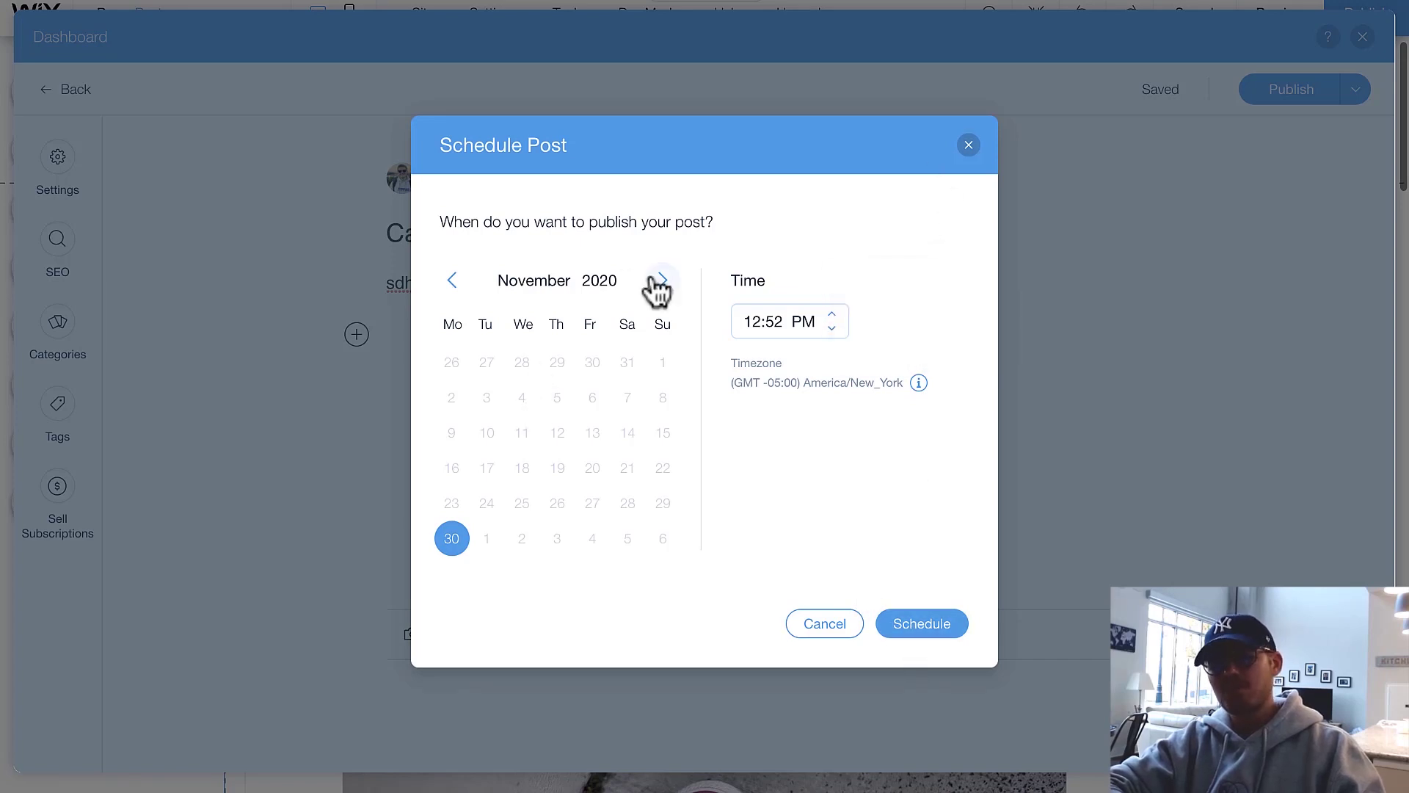
left_click(969, 146)
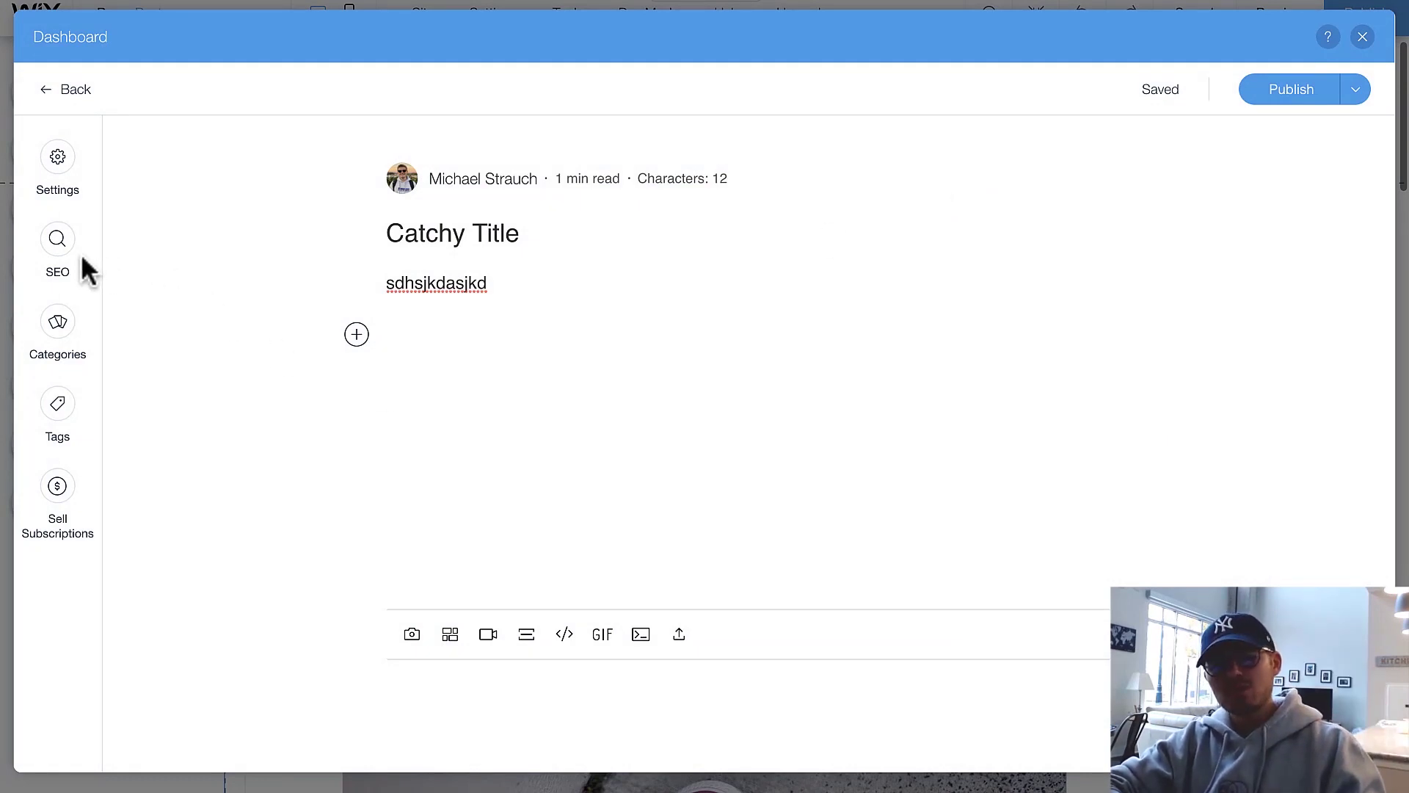
Step: Examine the post's SEO settings and its options for categories, tags and subscription plans
left_click(61, 251)
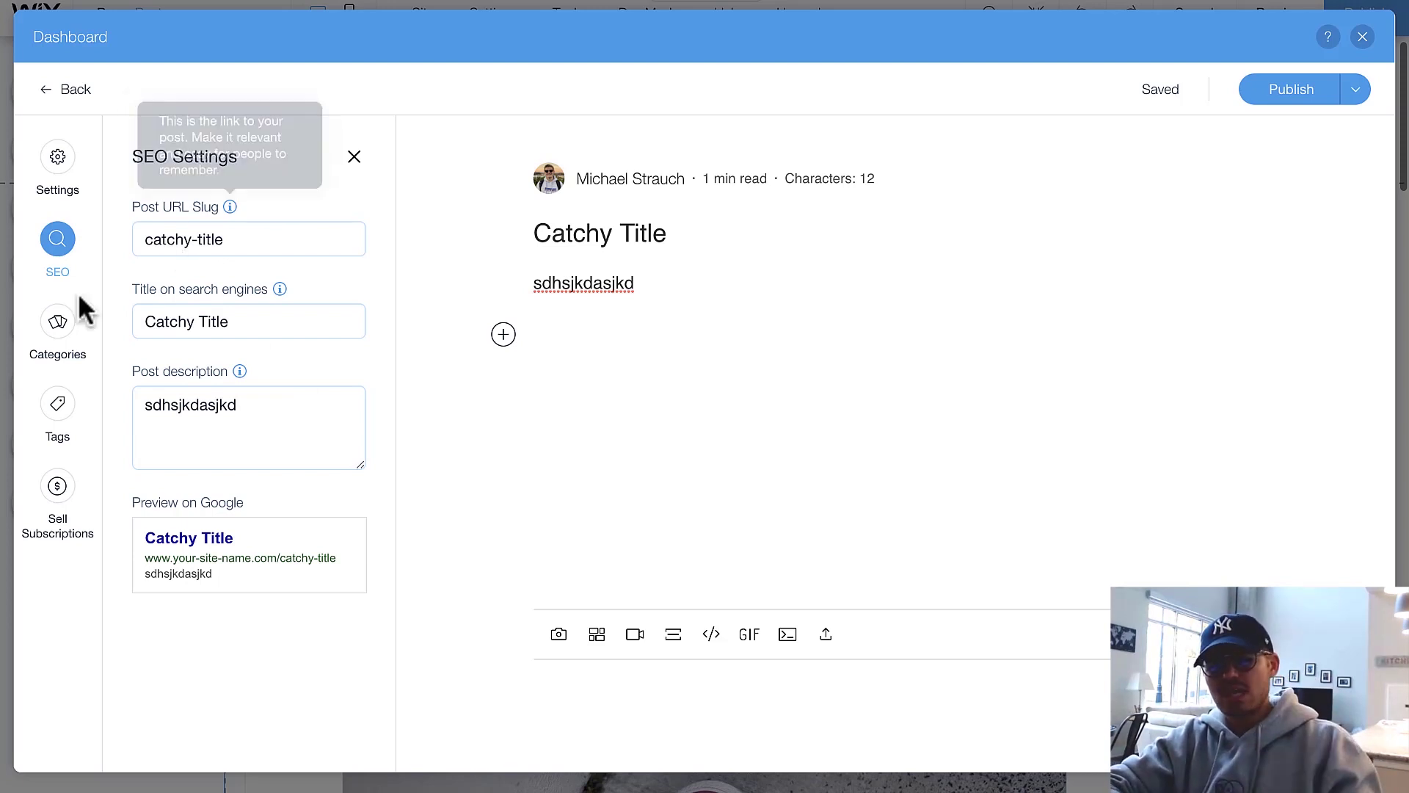
left_click(50, 339)
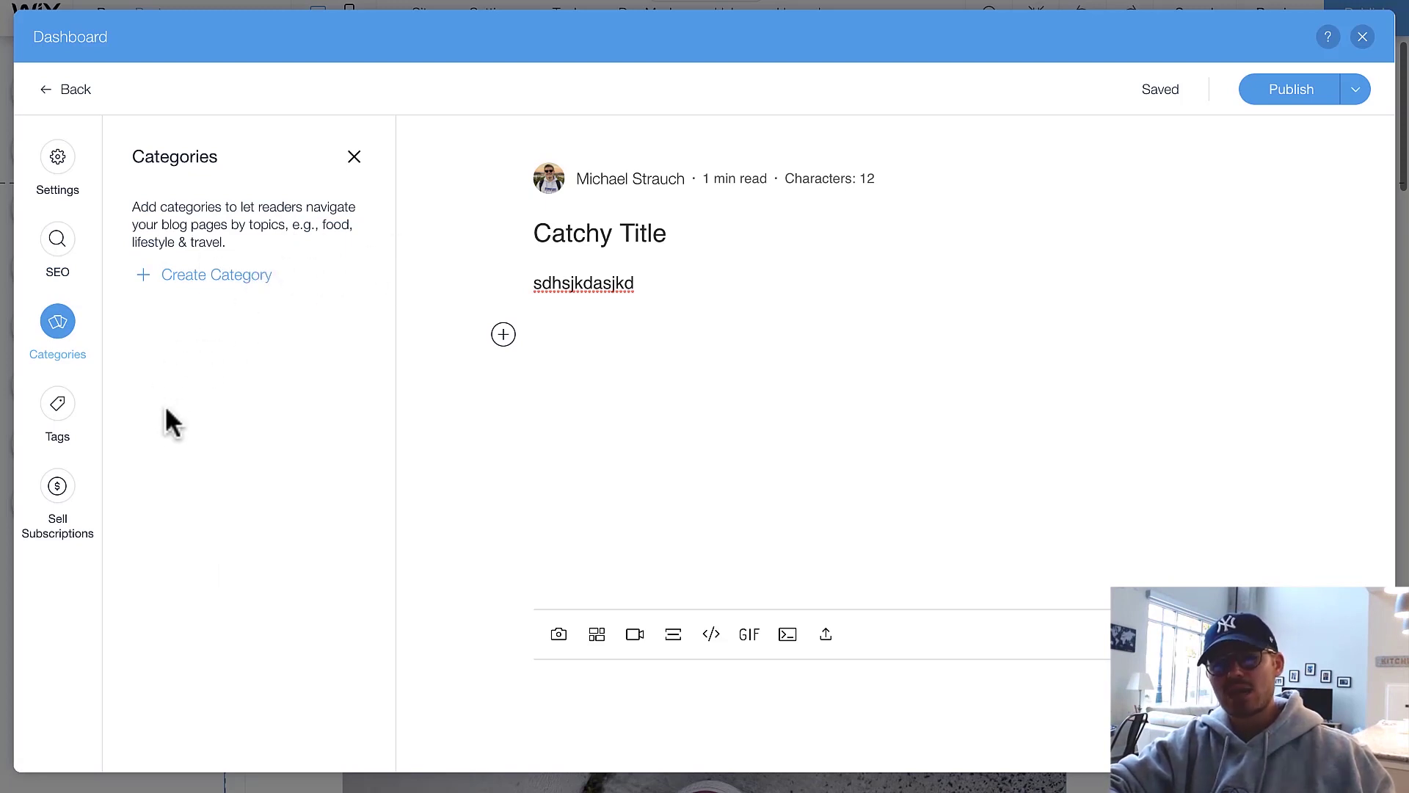
left_click(57, 422)
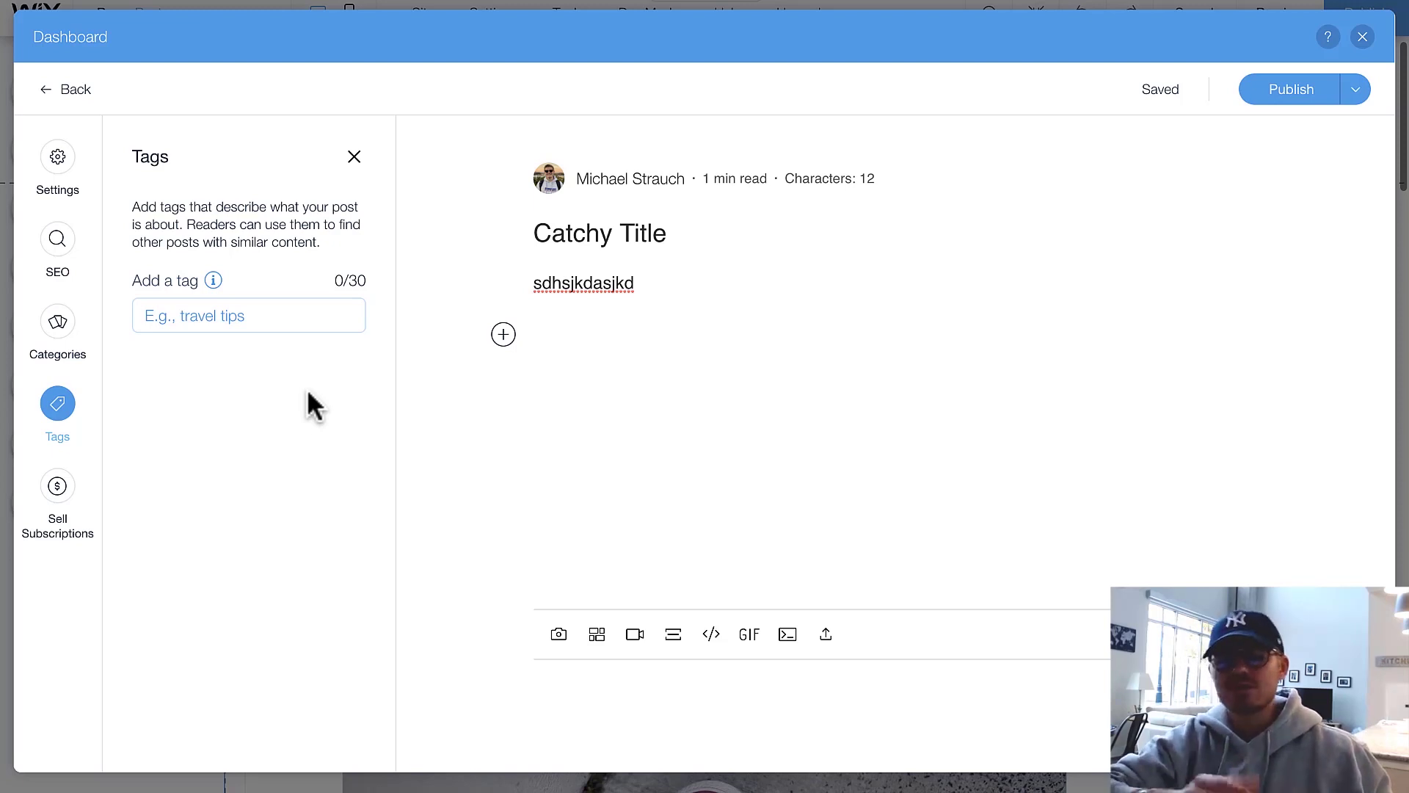
left_click(58, 512)
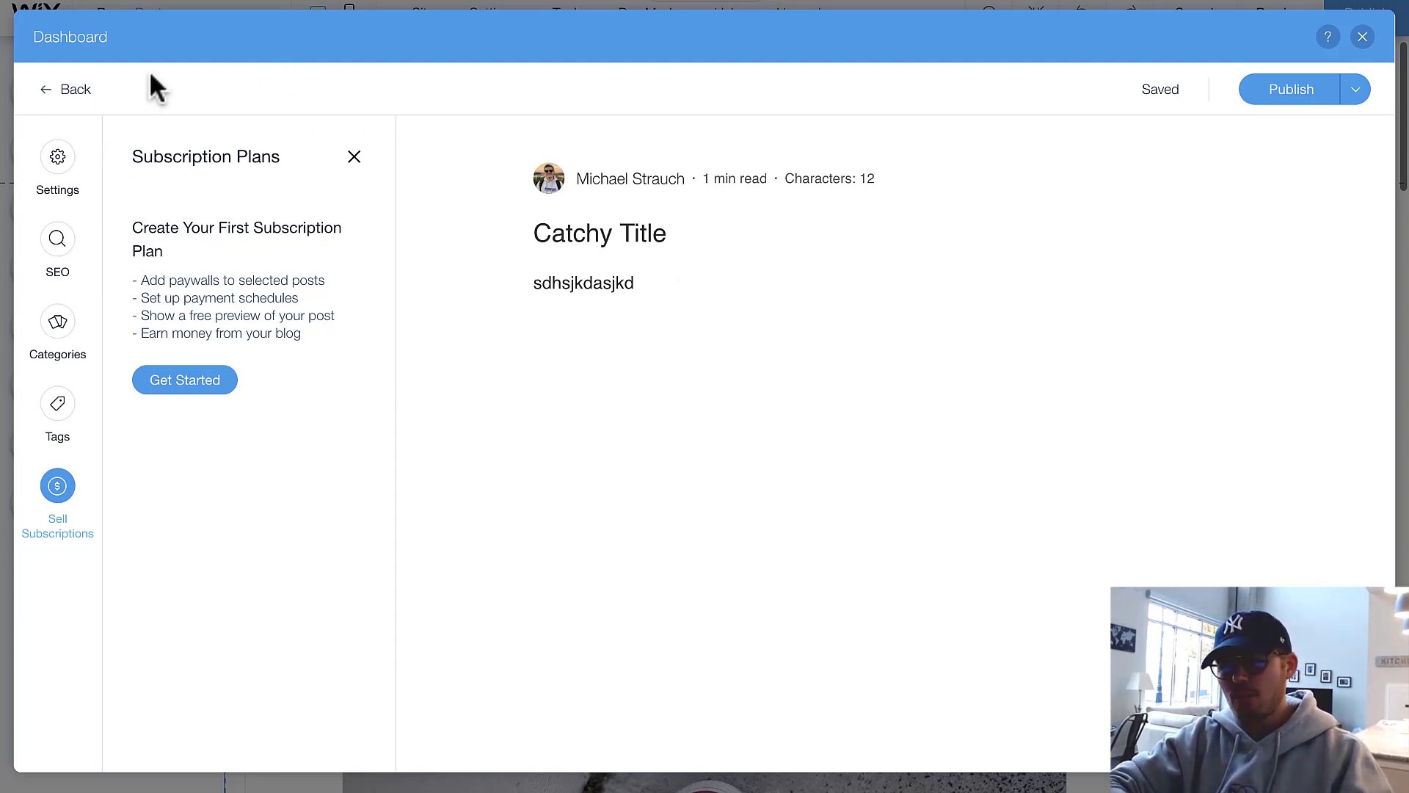
Step: Leave the post editor, look through the list of published posts and close the dashboard to return to the site editor
left_click(67, 91)
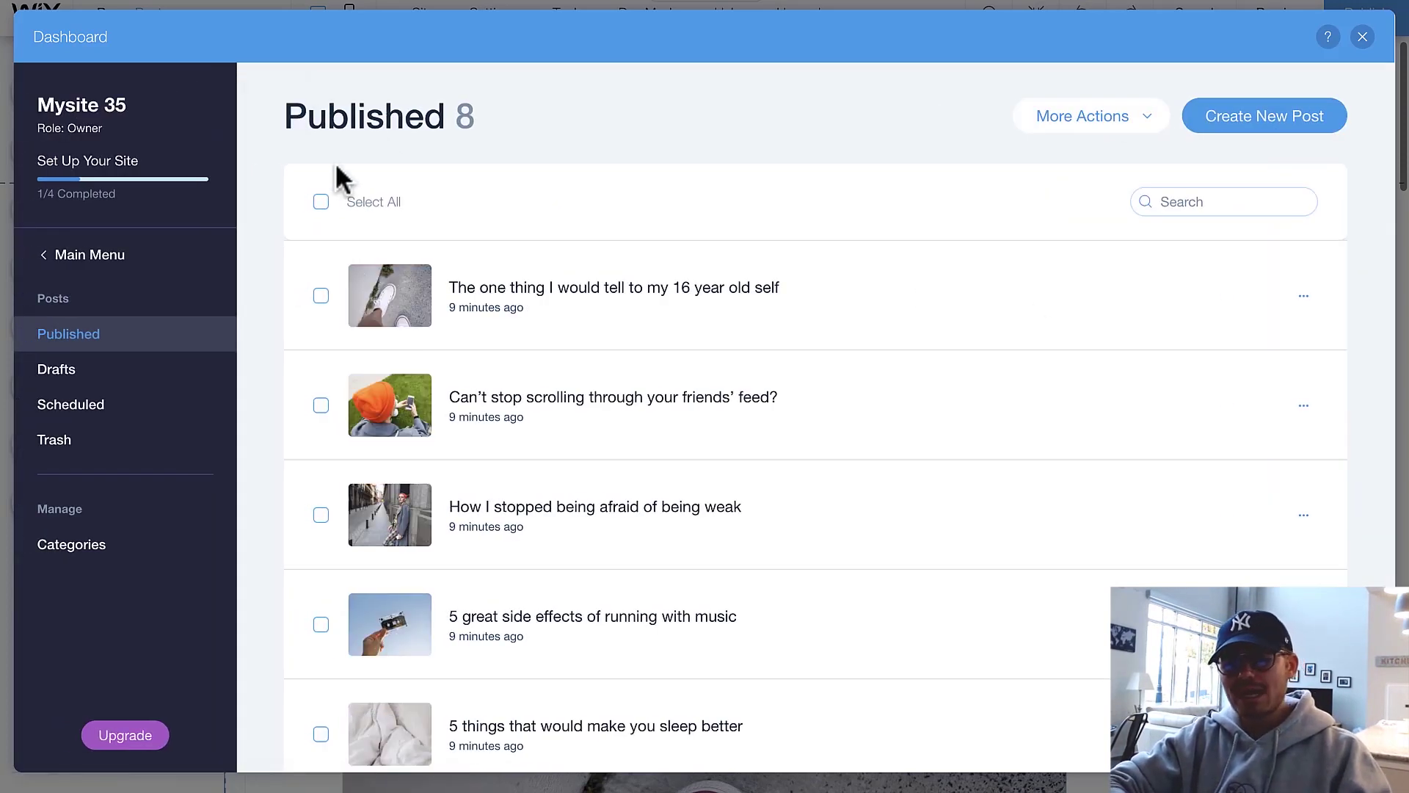
scroll(321, 434, "down", 3)
scroll(321, 433, "down", 5)
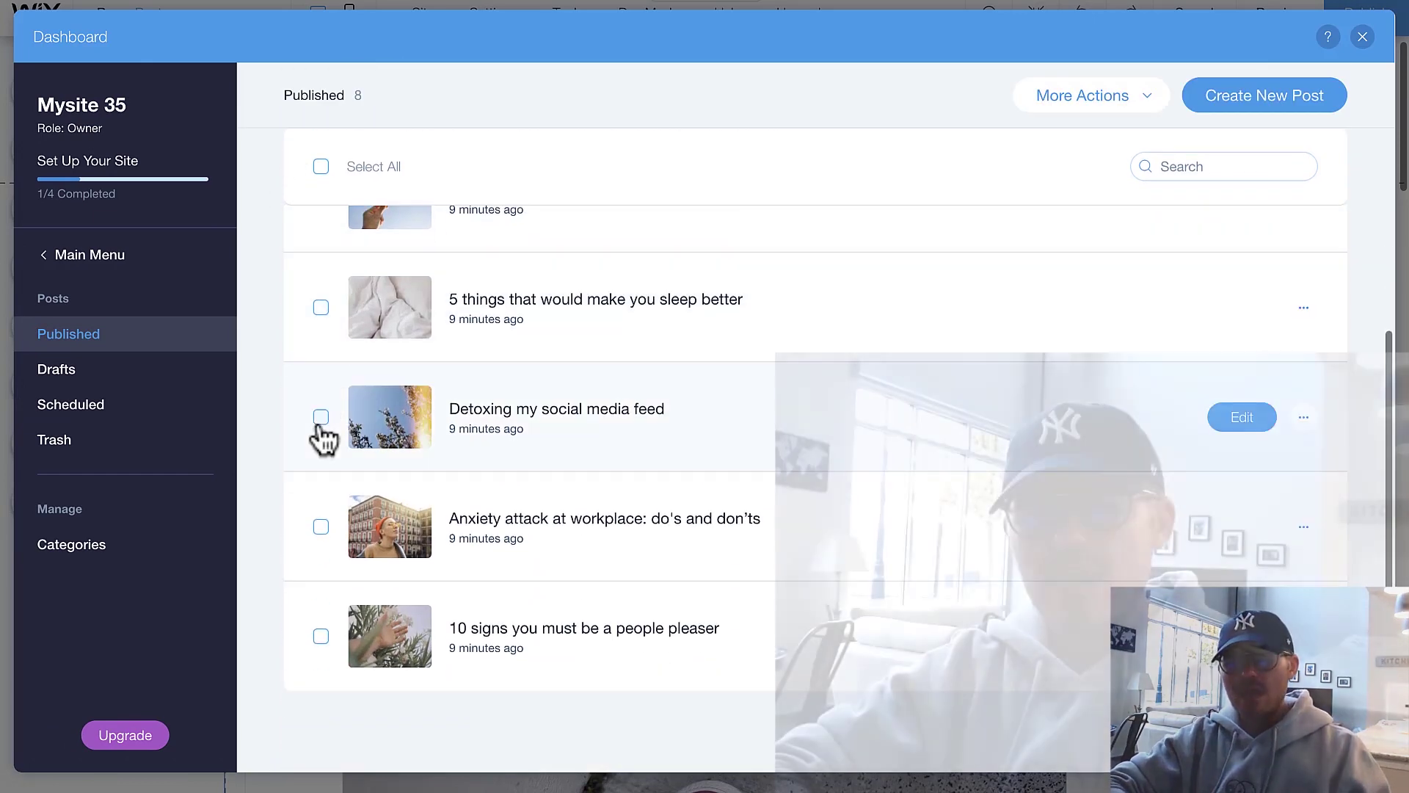
left_click(1362, 38)
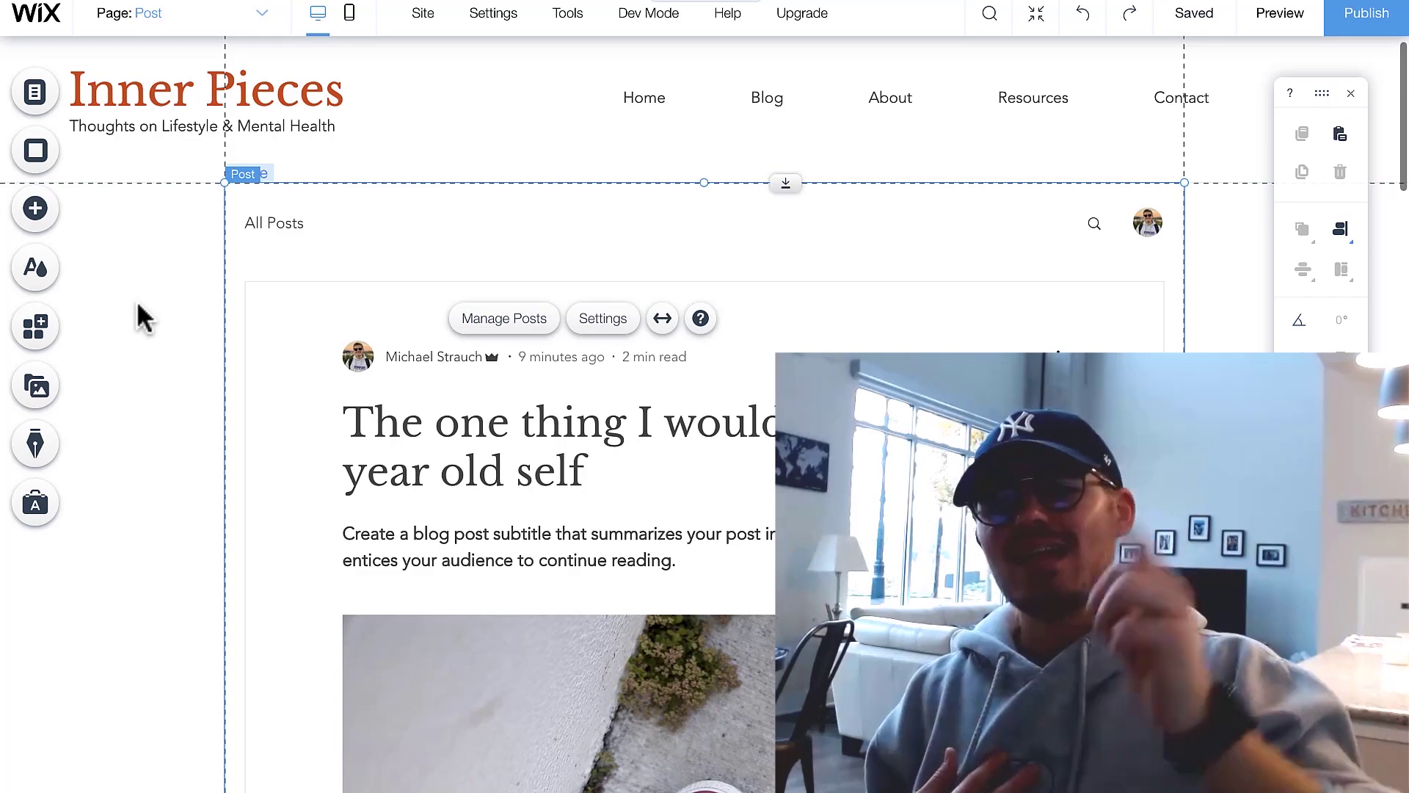
mouse_move(95, 1)
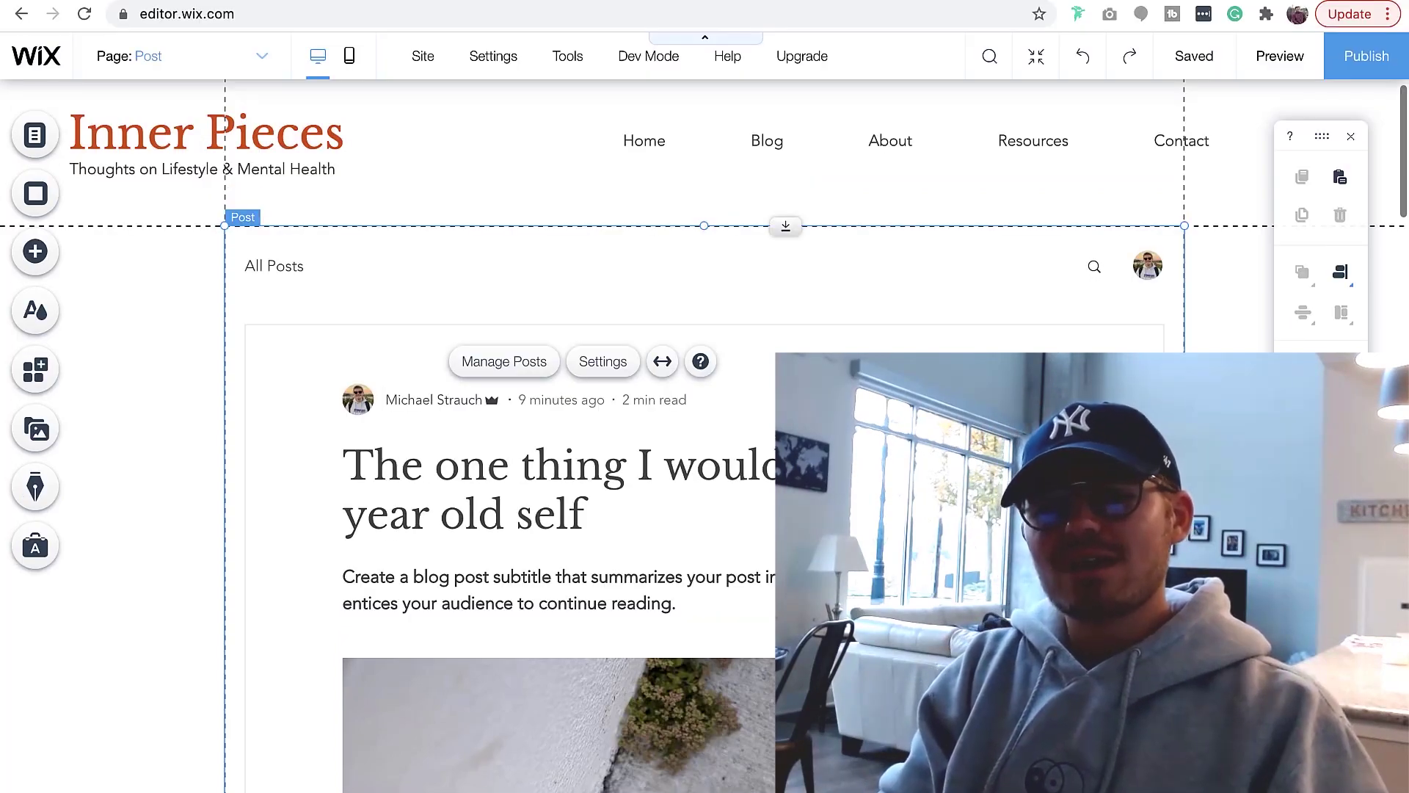